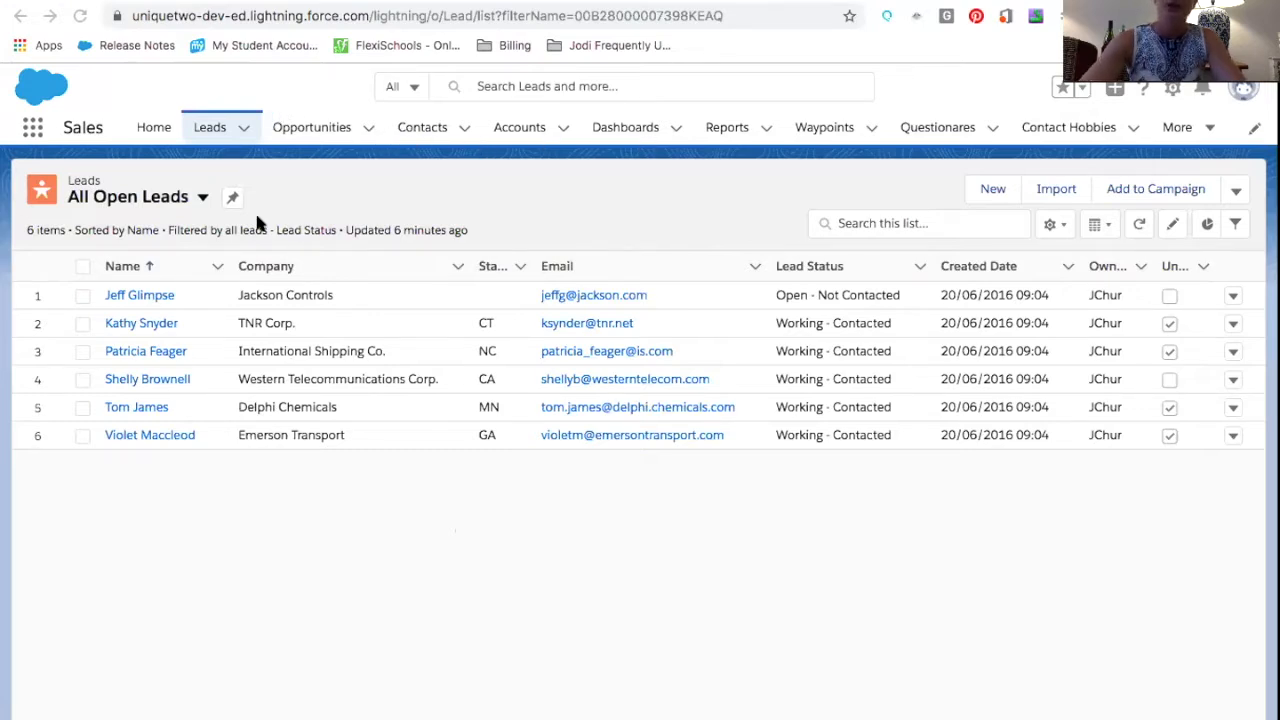
Review the available lead list views and open the list's filter panel
click(202, 198)
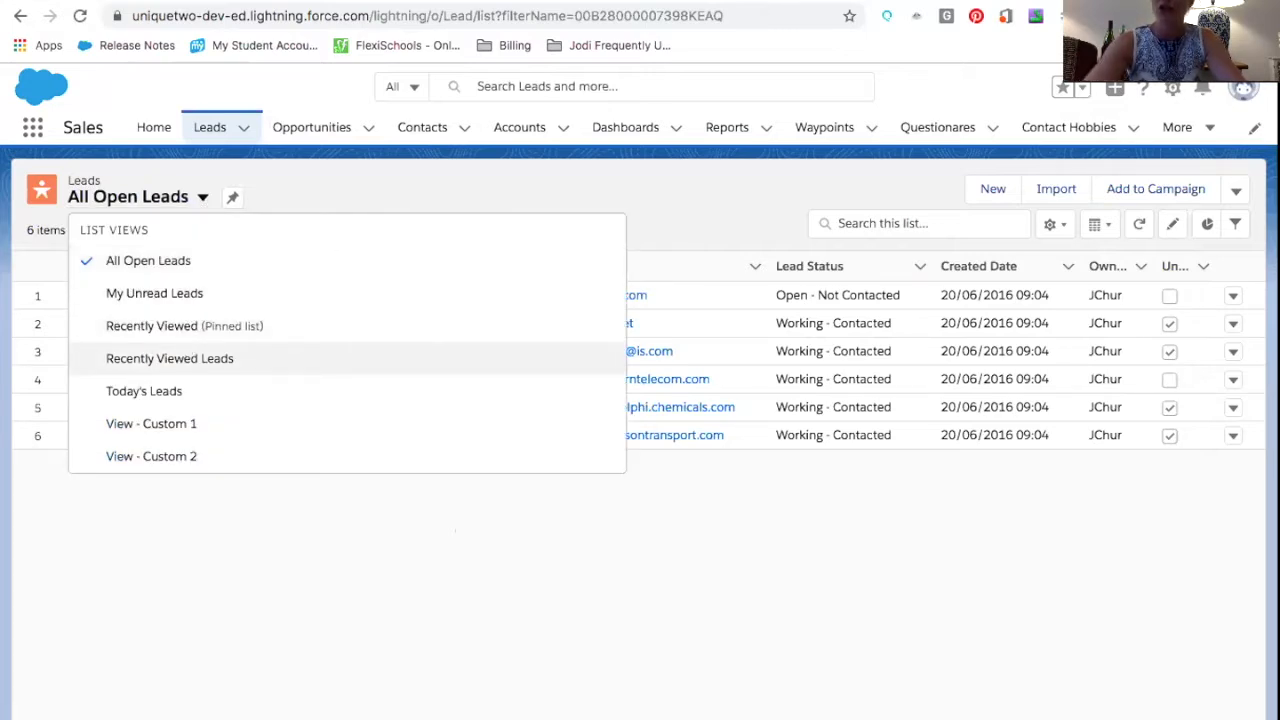
click(1237, 224)
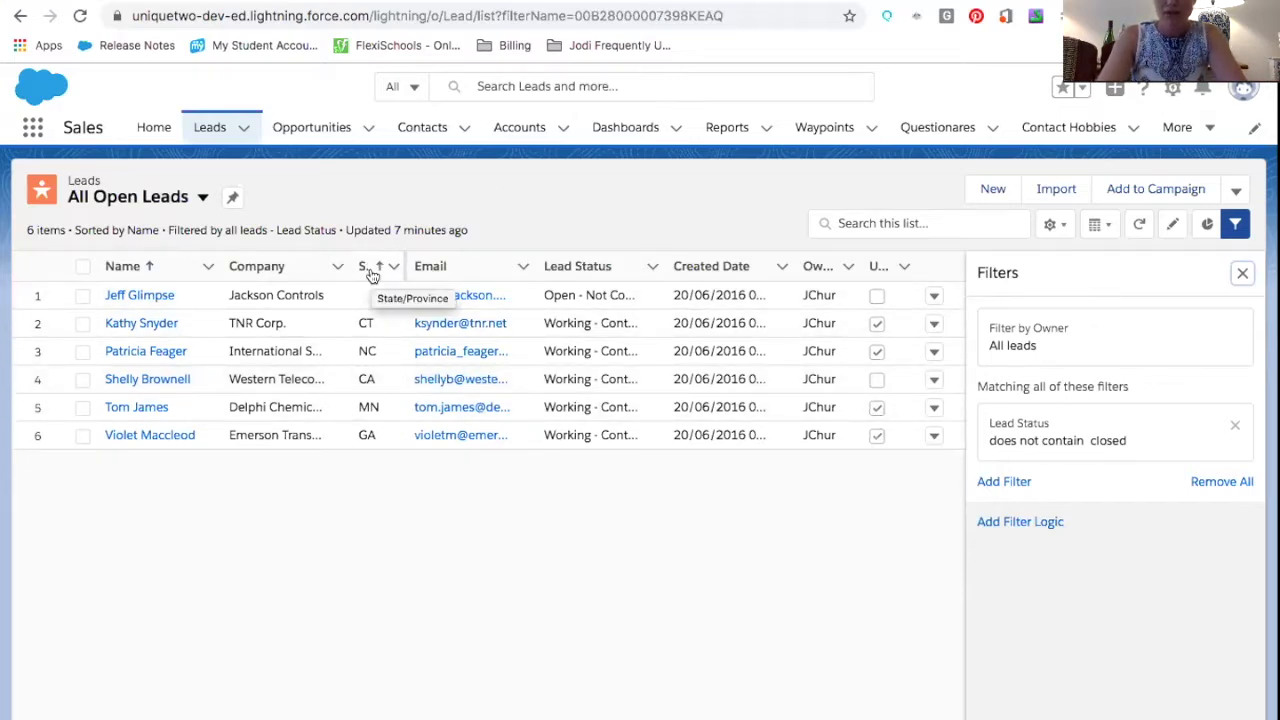
Open the list view's Select Fields to Display dialog and cancel it without changes
click(1052, 228)
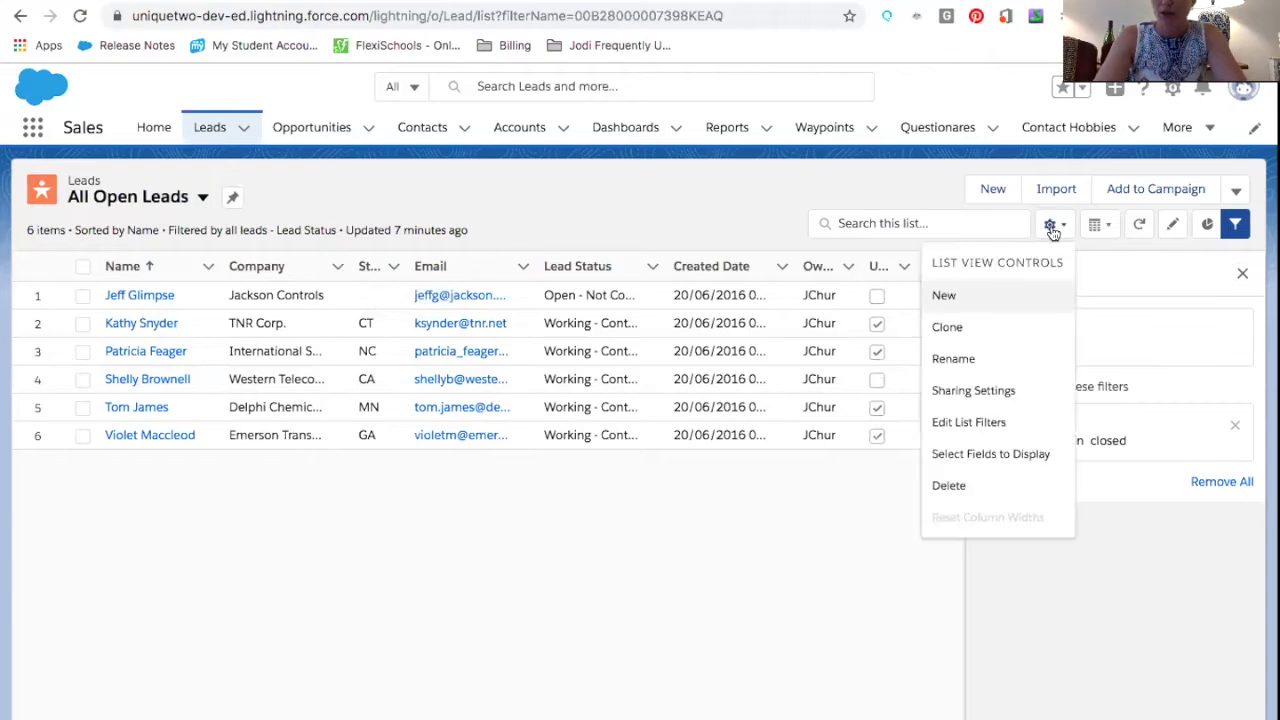
click(970, 460)
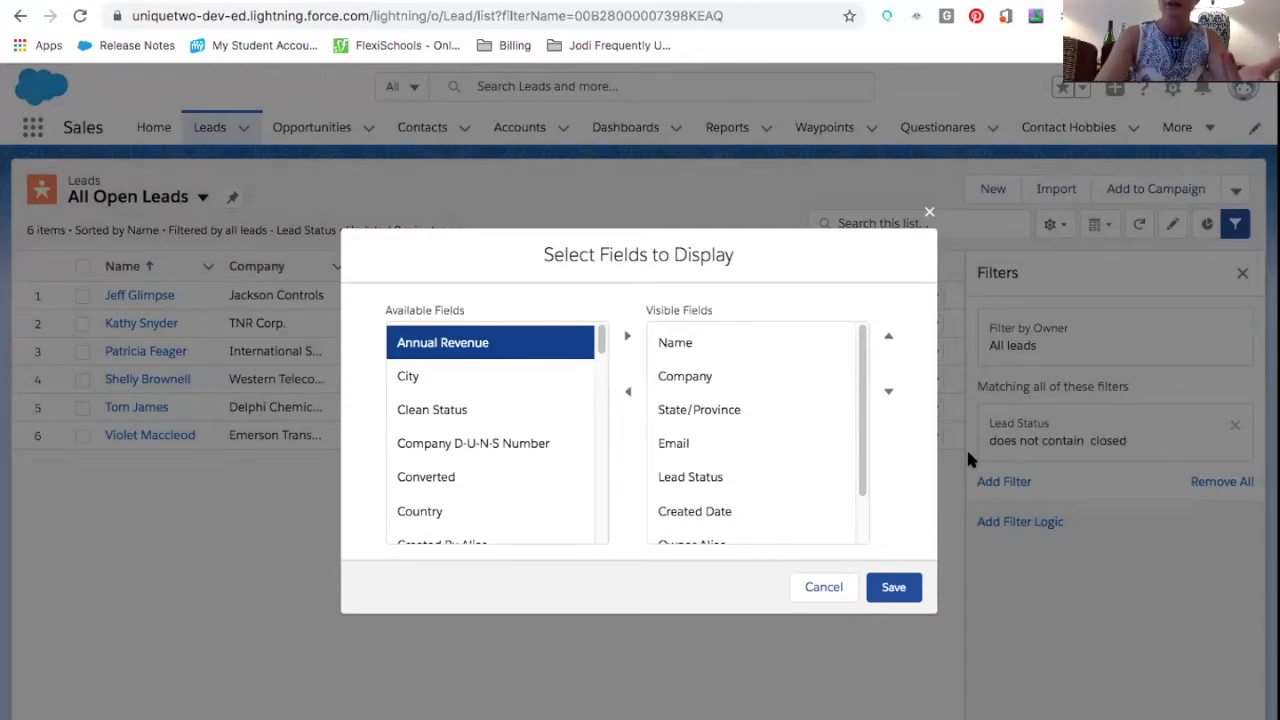
click(823, 587)
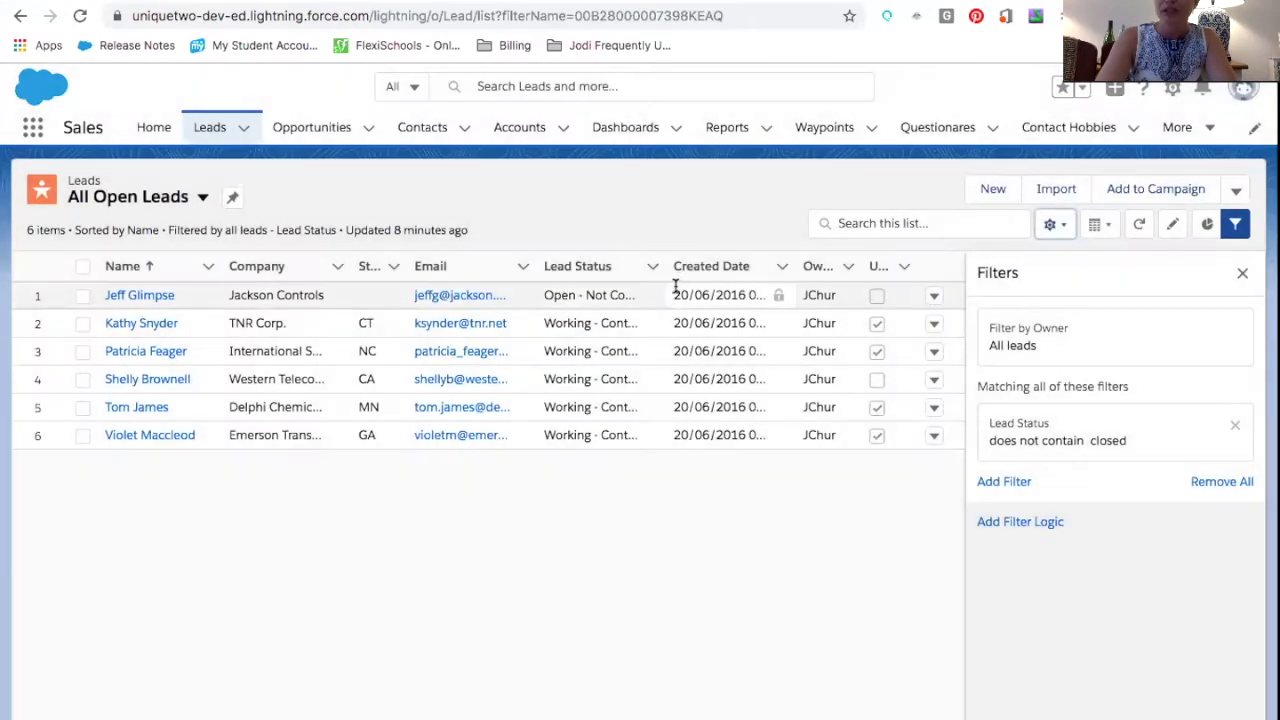
click(651, 296)
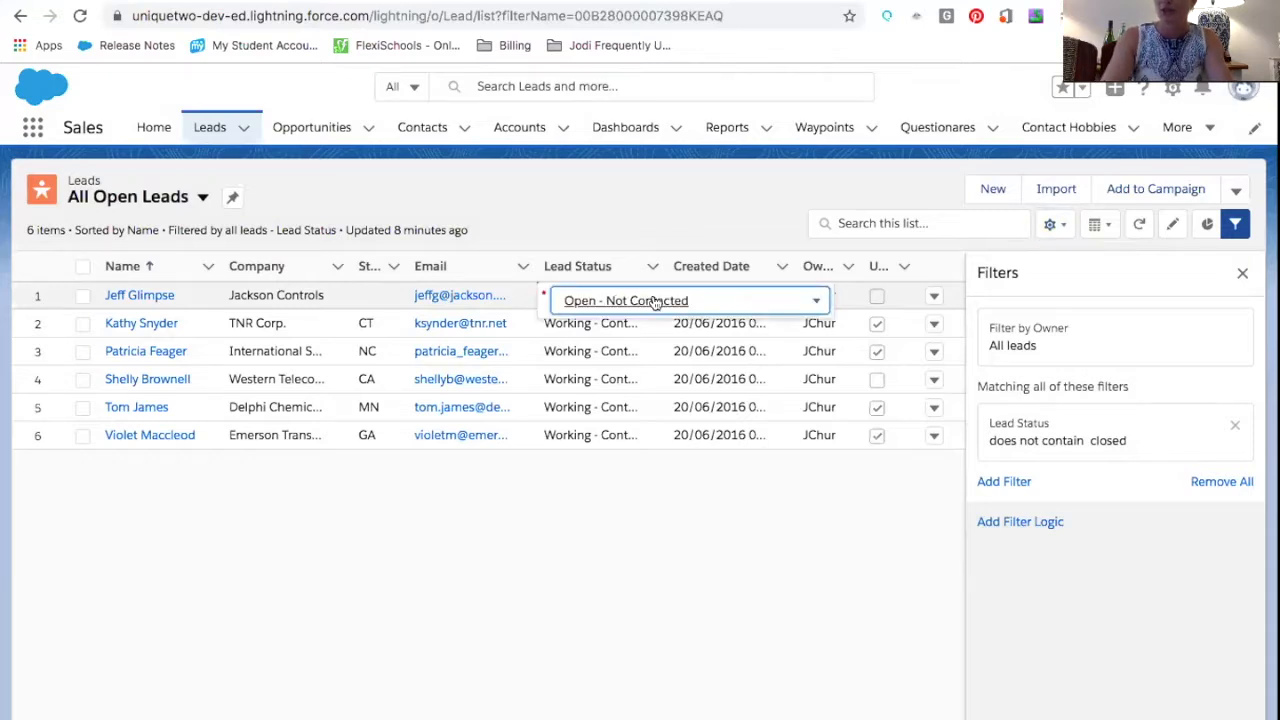
click(816, 302)
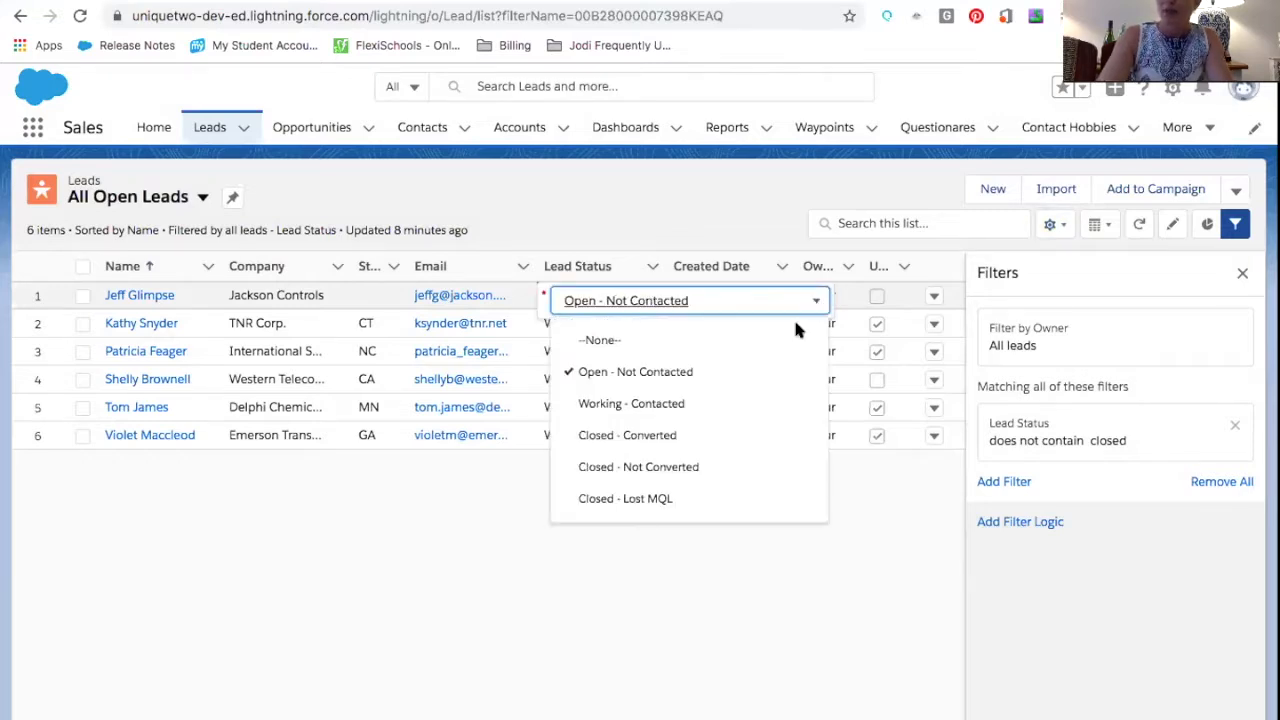
click(383, 293)
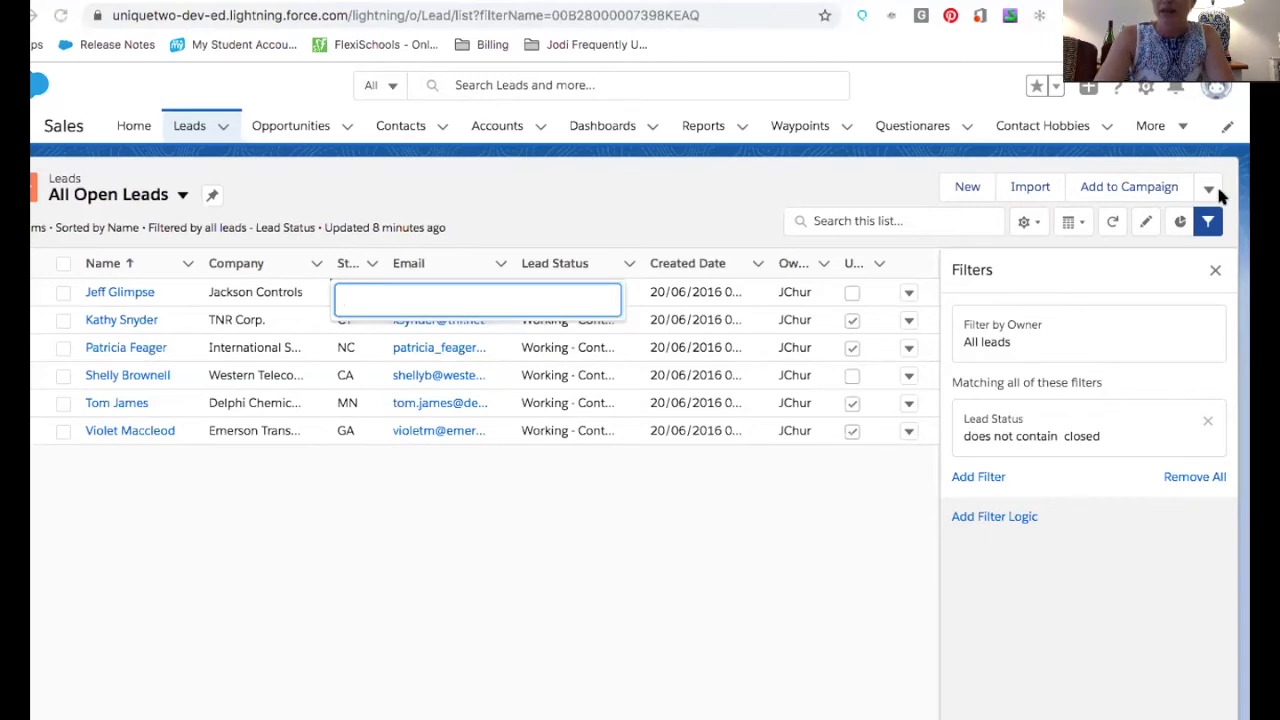
Open Setup and go to the Object Manager
click(1146, 92)
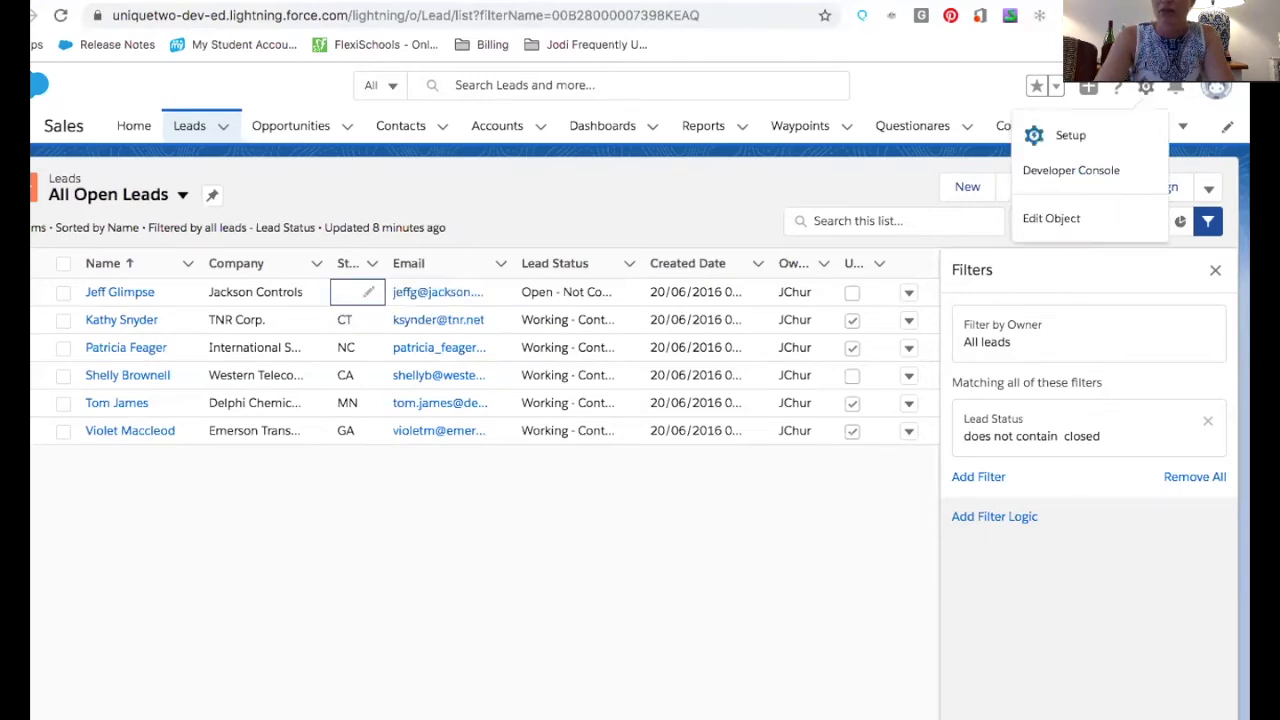
click(1066, 134)
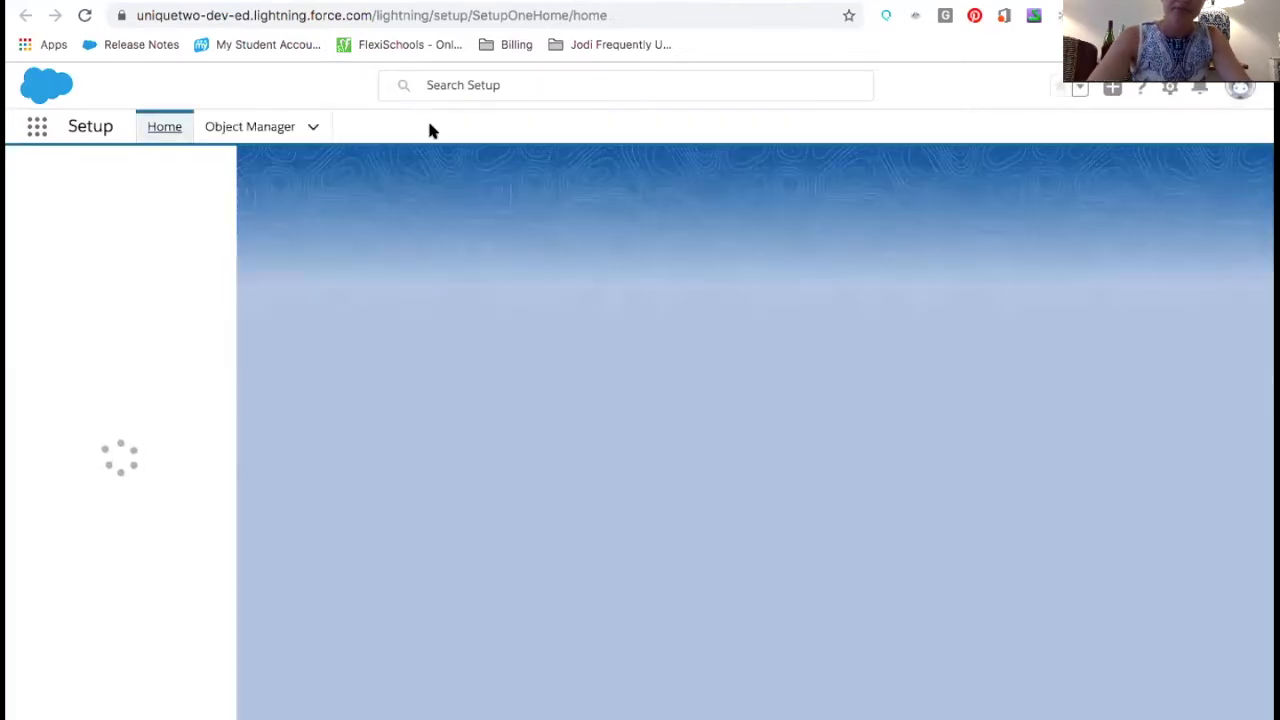
click(240, 127)
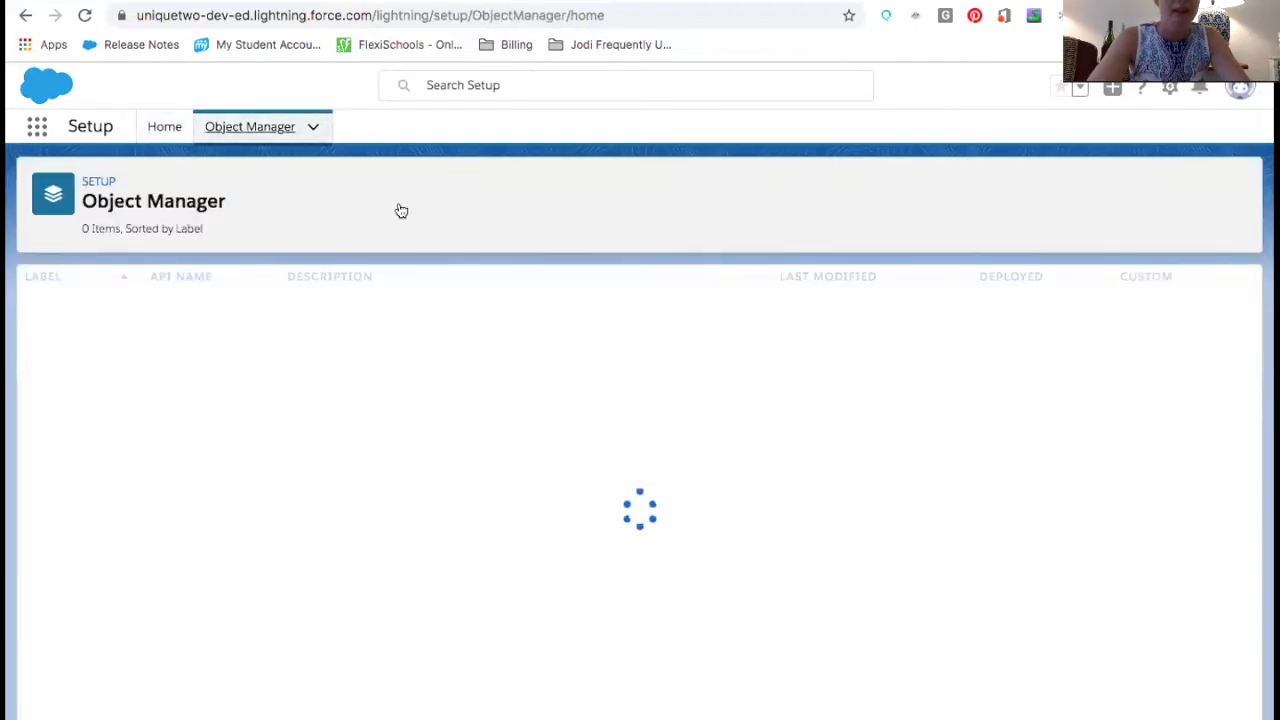
Search the Object Manager for lead and open the Lead object
click(912, 187)
text(lead)
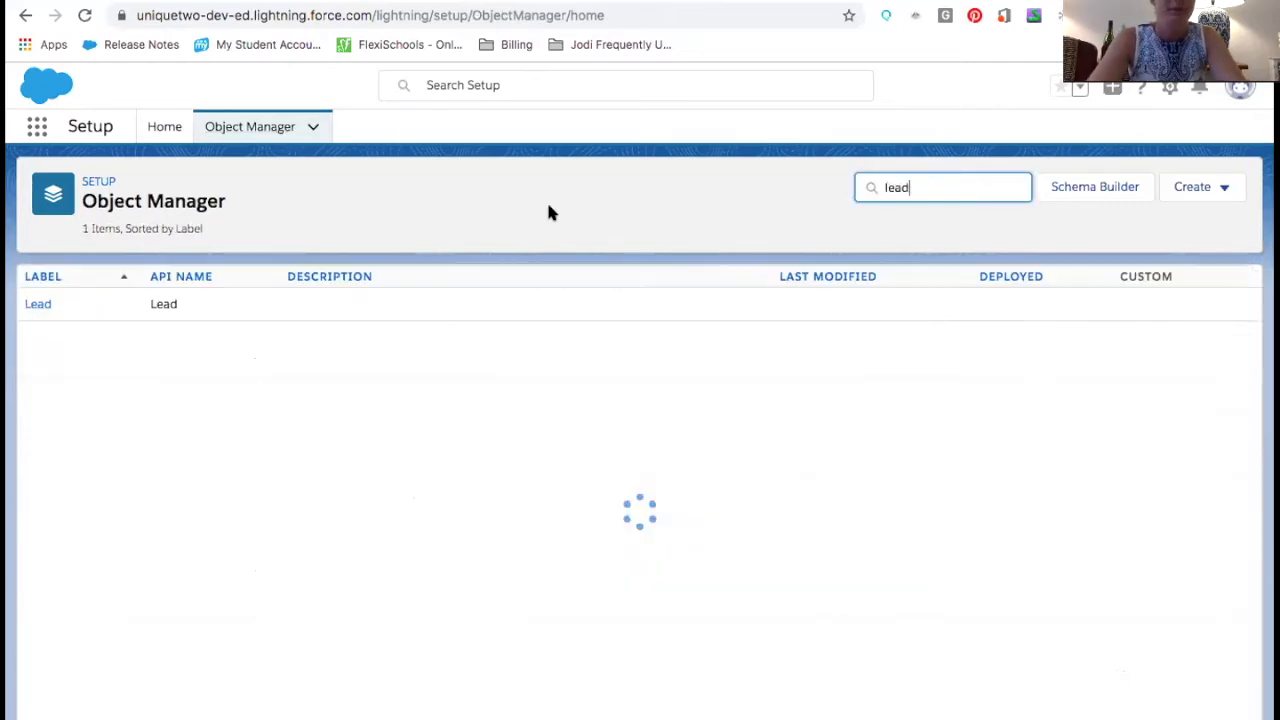
click(34, 305)
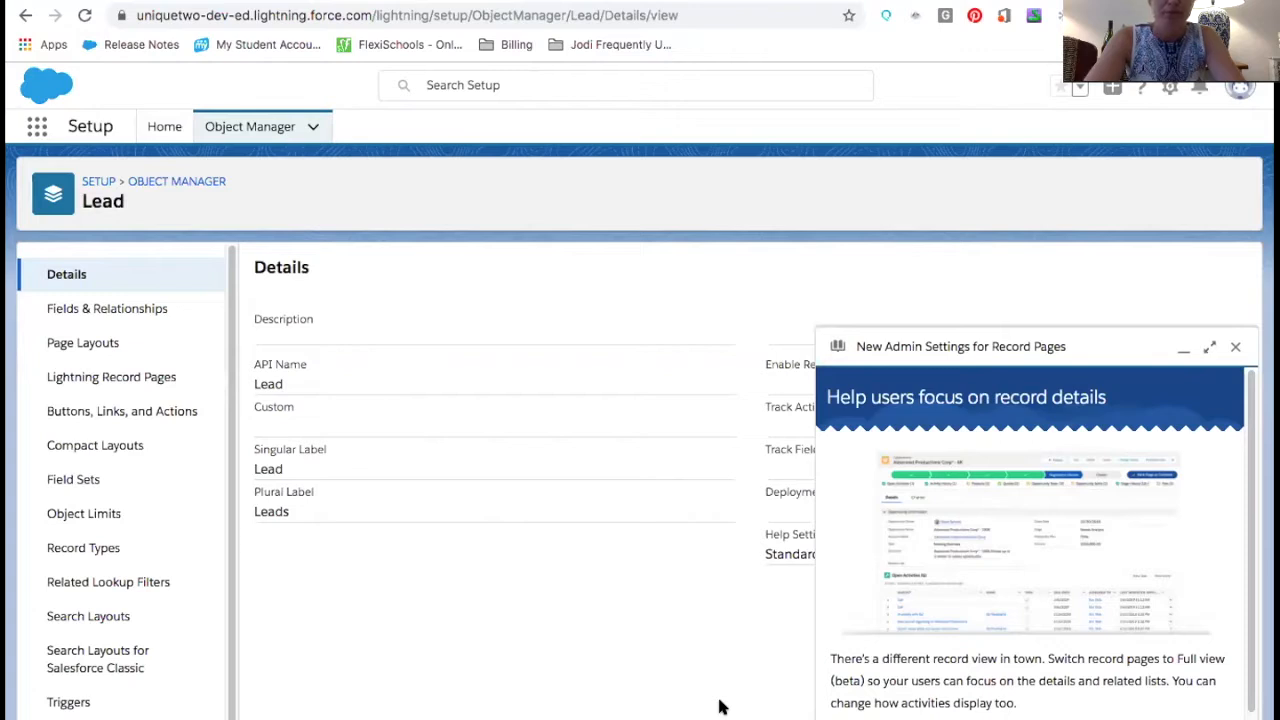
Open the Lead object's Fields & Relationships list and browse its fields
click(155, 311)
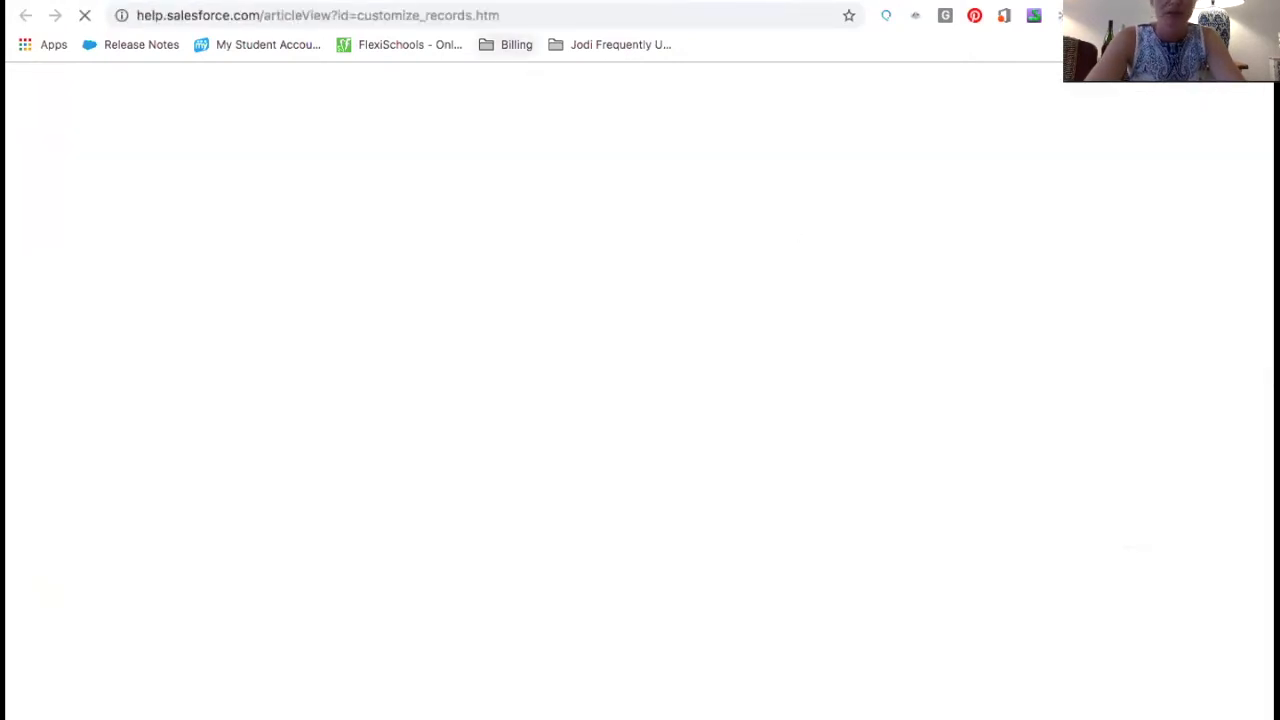
click(424, 2)
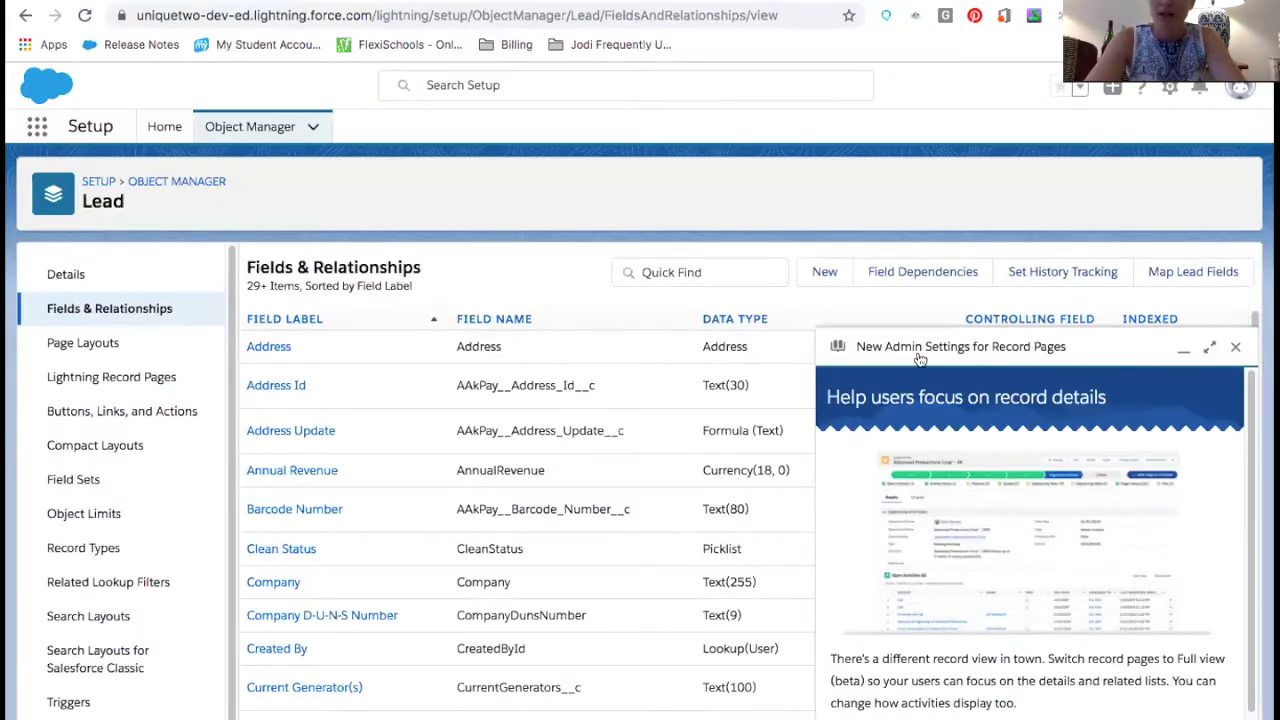
click(1032, 347)
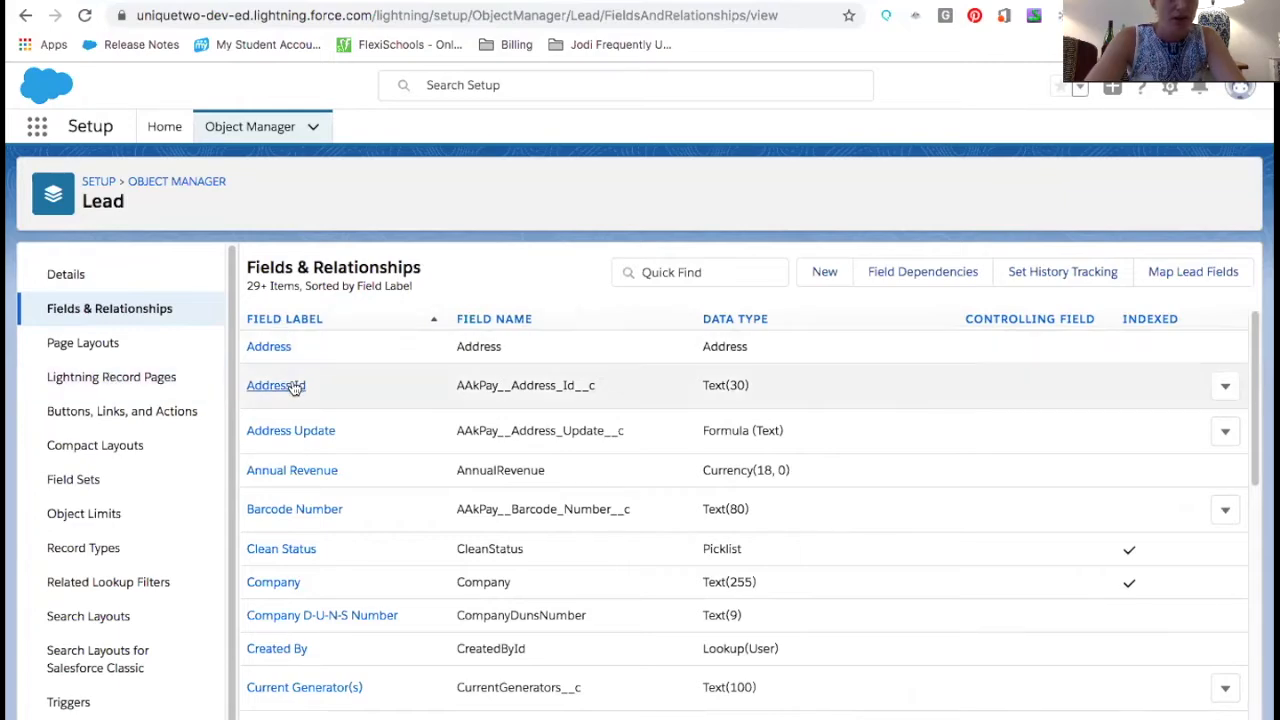
scroll(313, 385, down, 6)
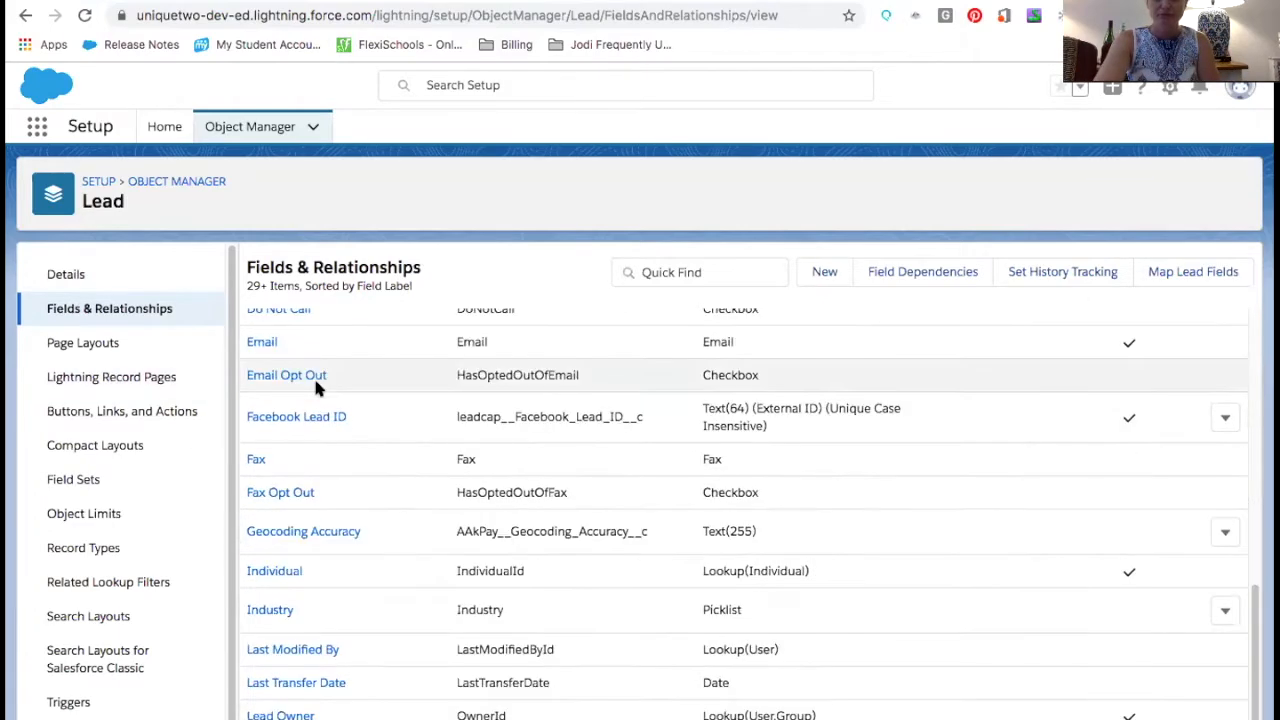
scroll(772, 362, up, 6)
Start a new custom field on Lead and review the available data types
click(817, 281)
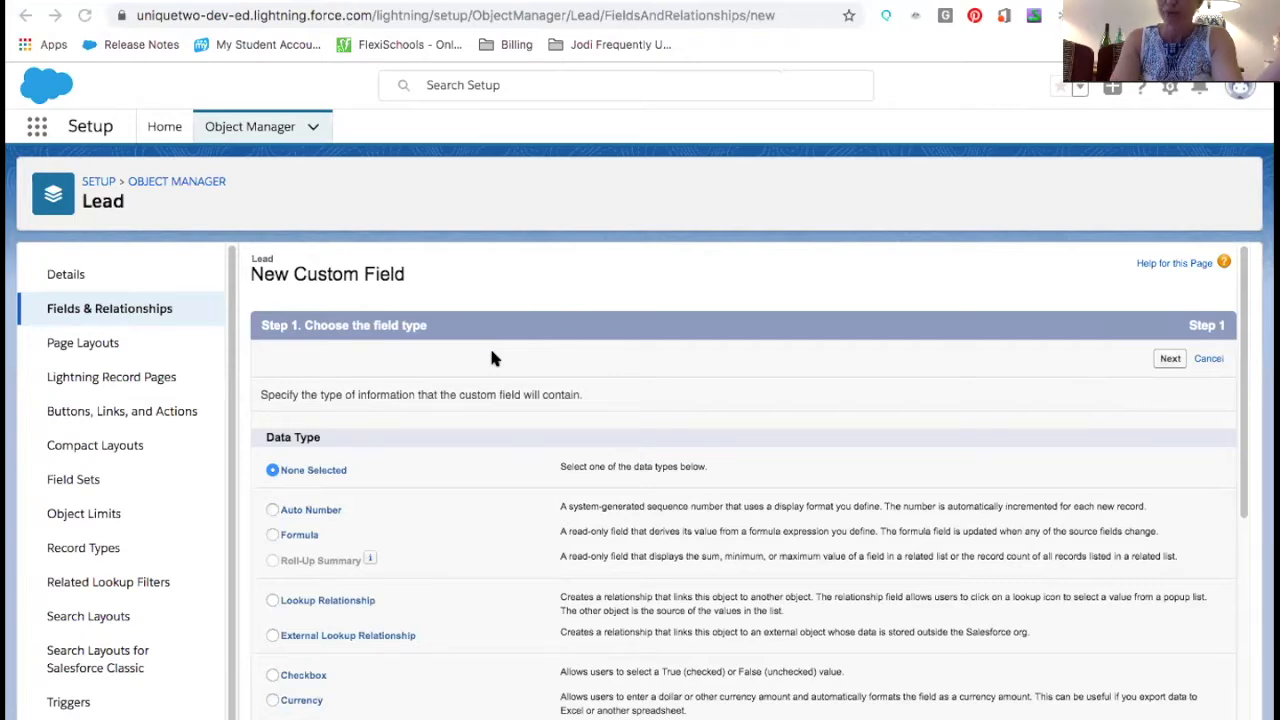
scroll(491, 358, down, 4)
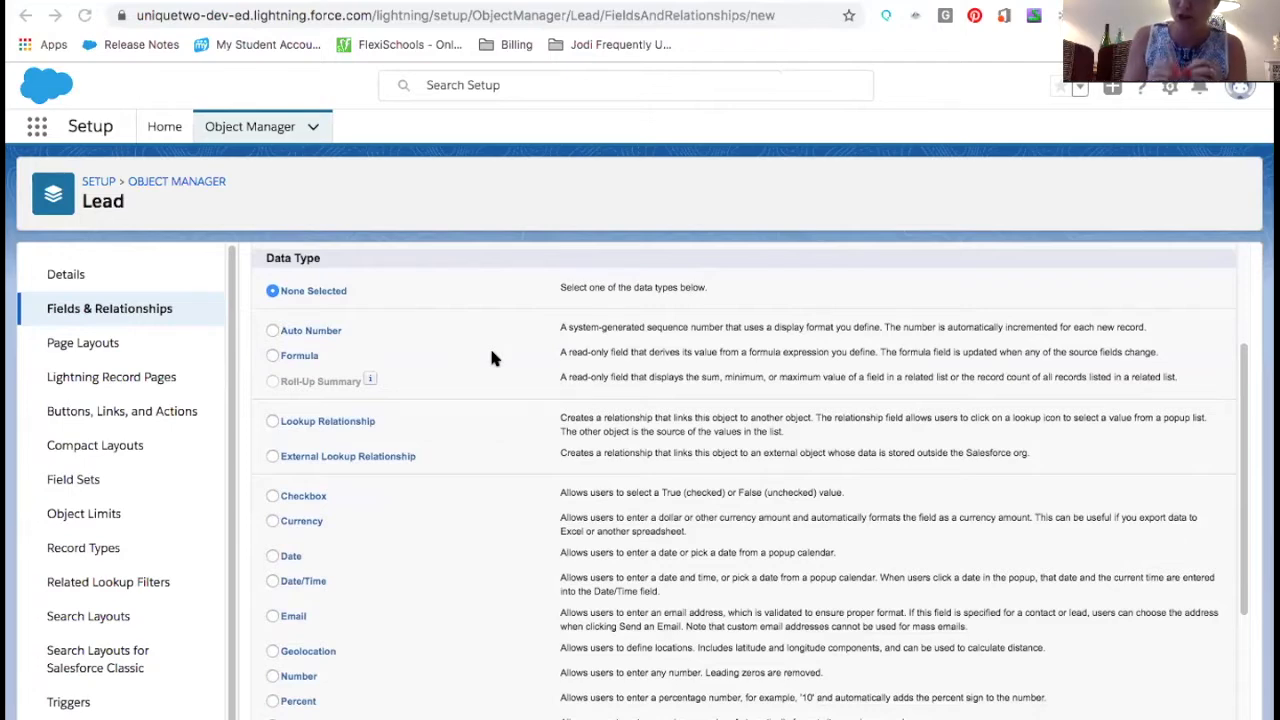
scroll(491, 358, down, 2)
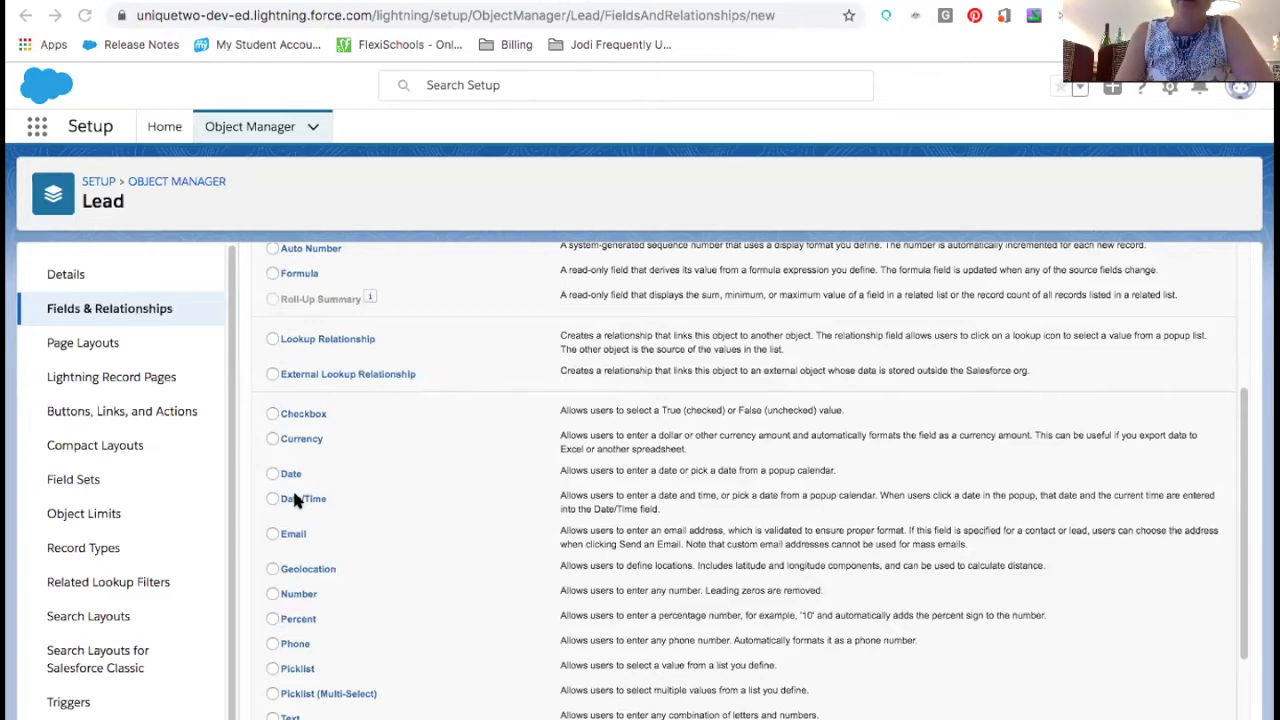
scroll(295, 500, down, 3)
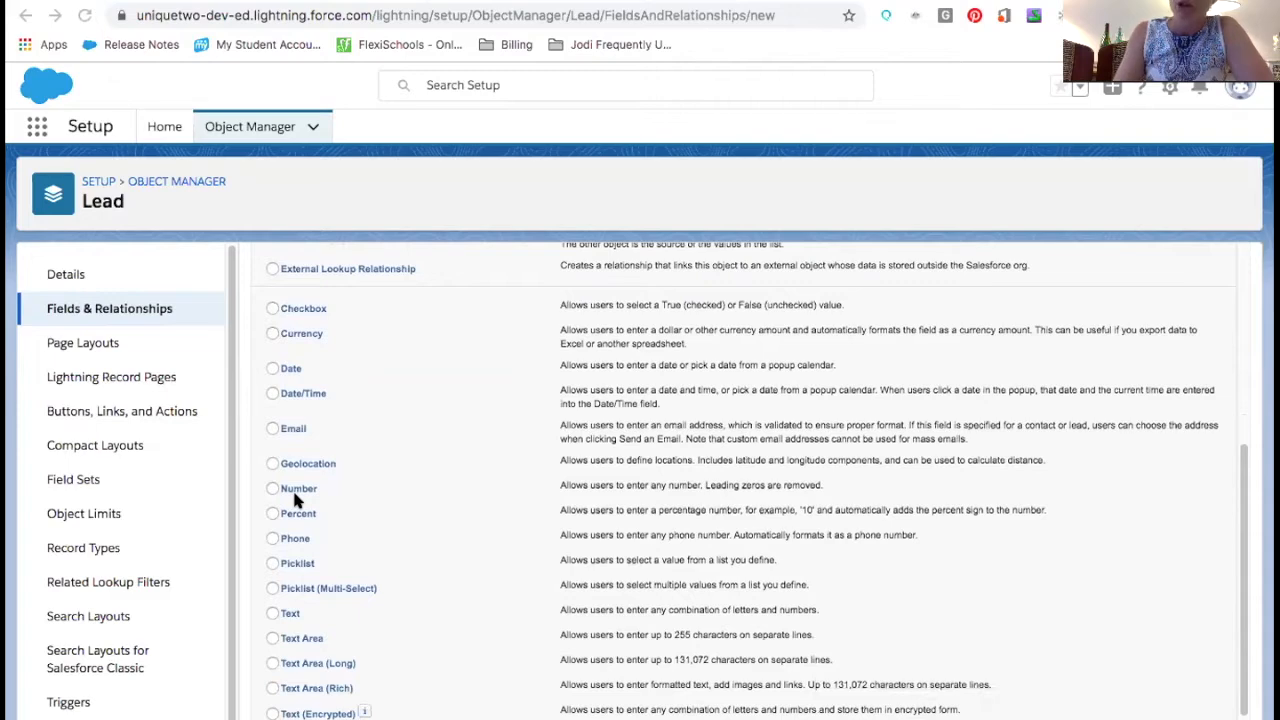
scroll(295, 500, down, 2)
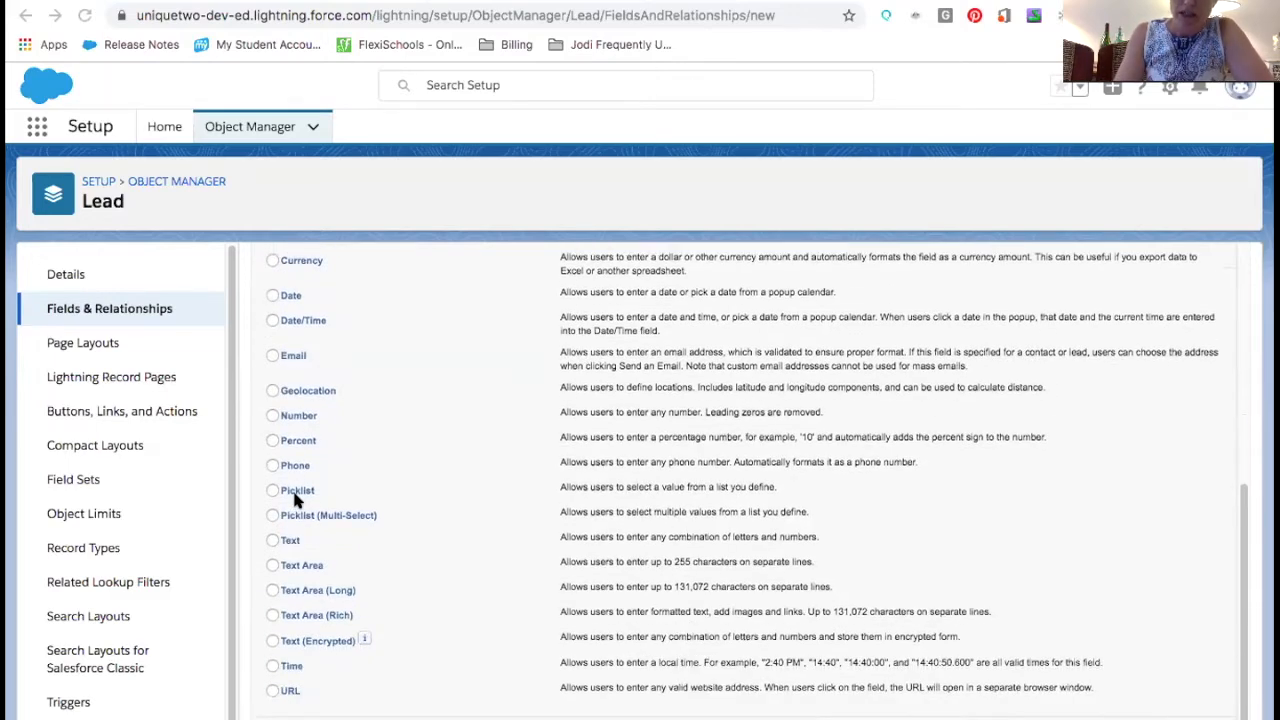
scroll(295, 500, up, 12)
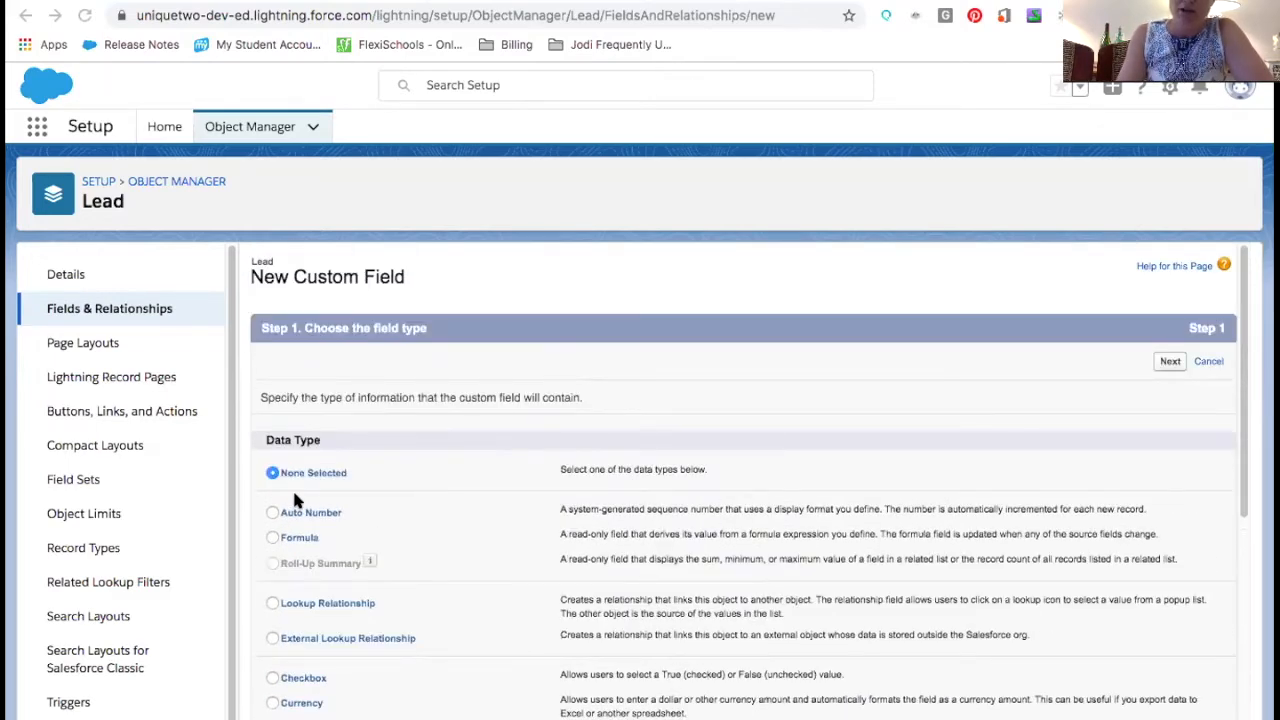
Review the Lead object's Page Layouts and Record Types lists
click(103, 345)
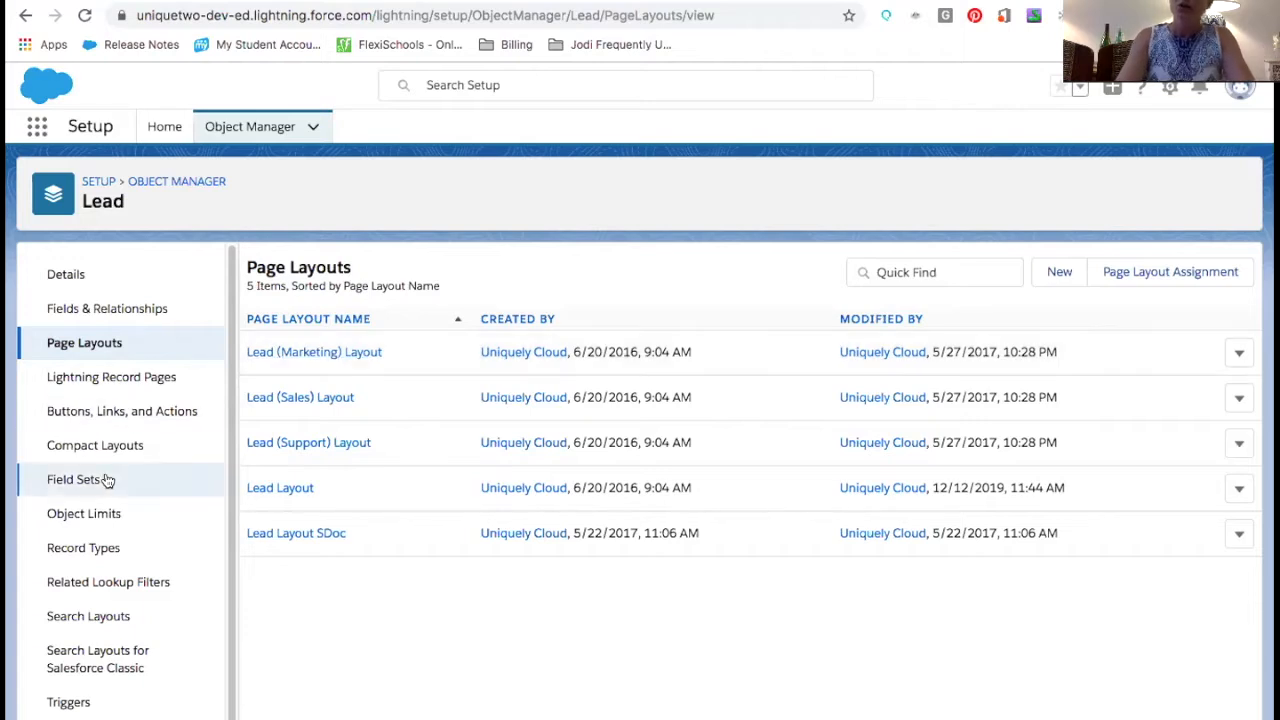
click(103, 555)
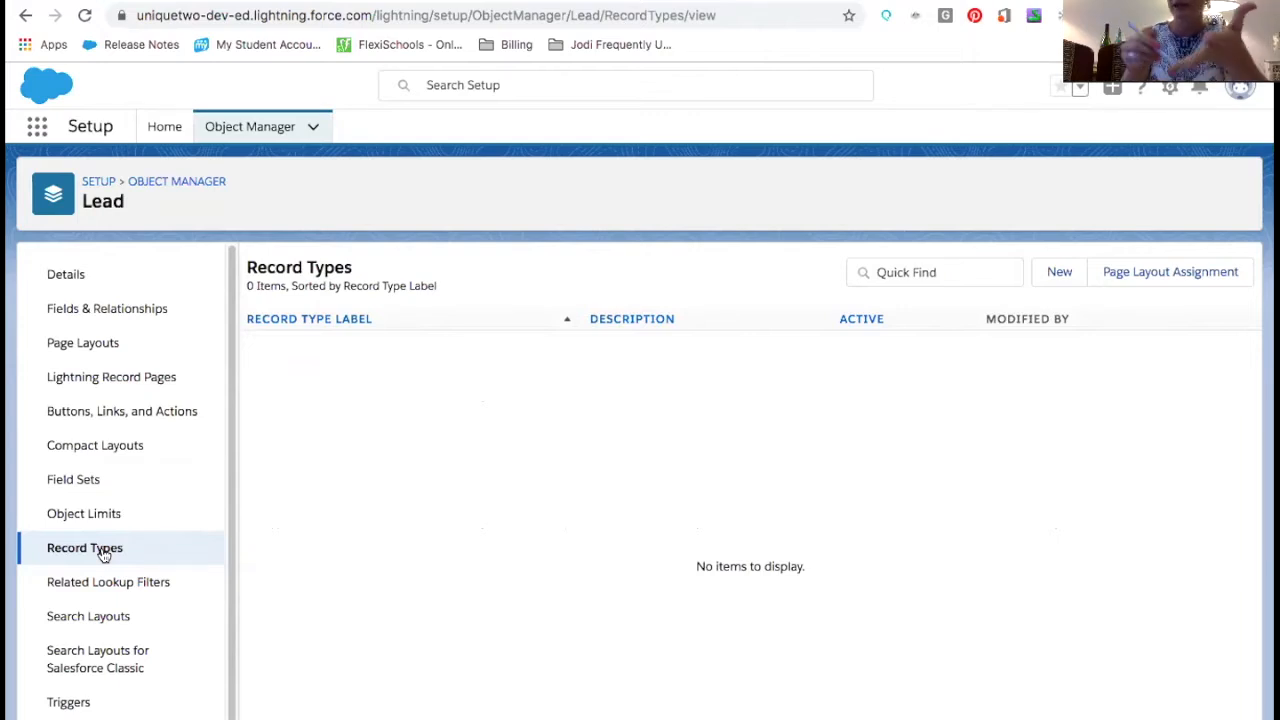
click(99, 345)
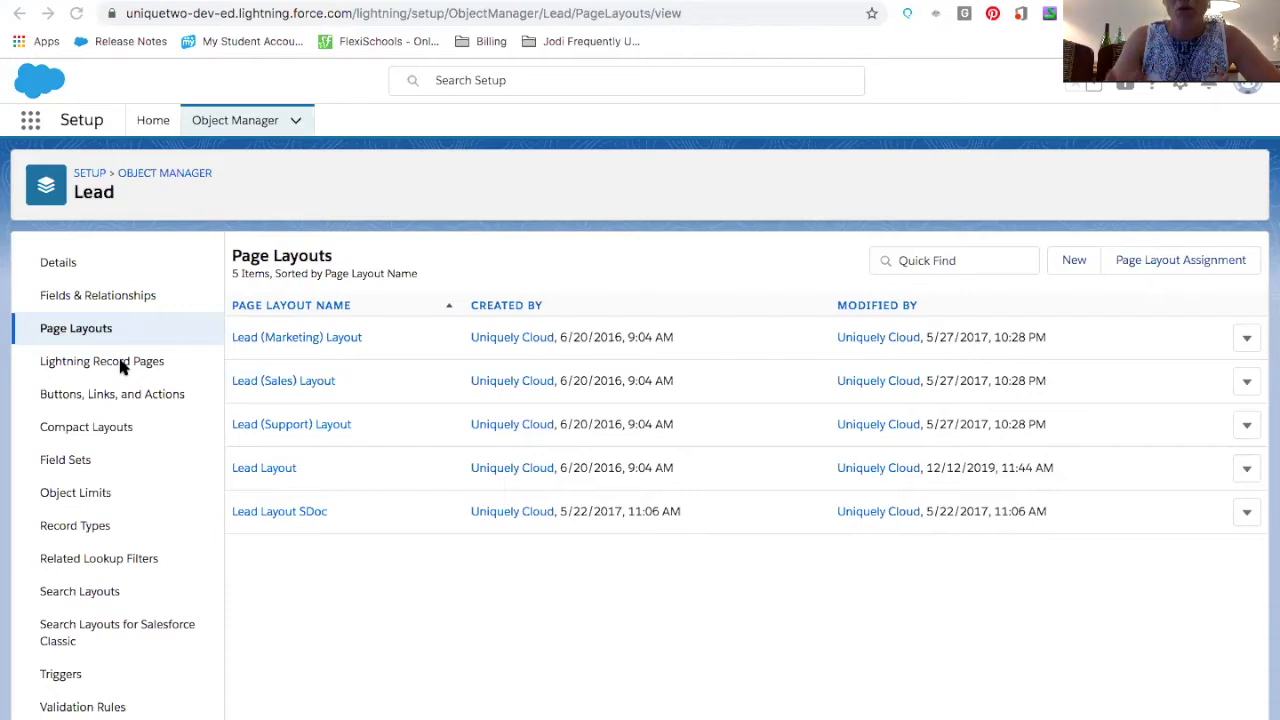
Search Setup for web and open the Web-to-Lead settings
click(152, 124)
click(125, 170)
text(w)
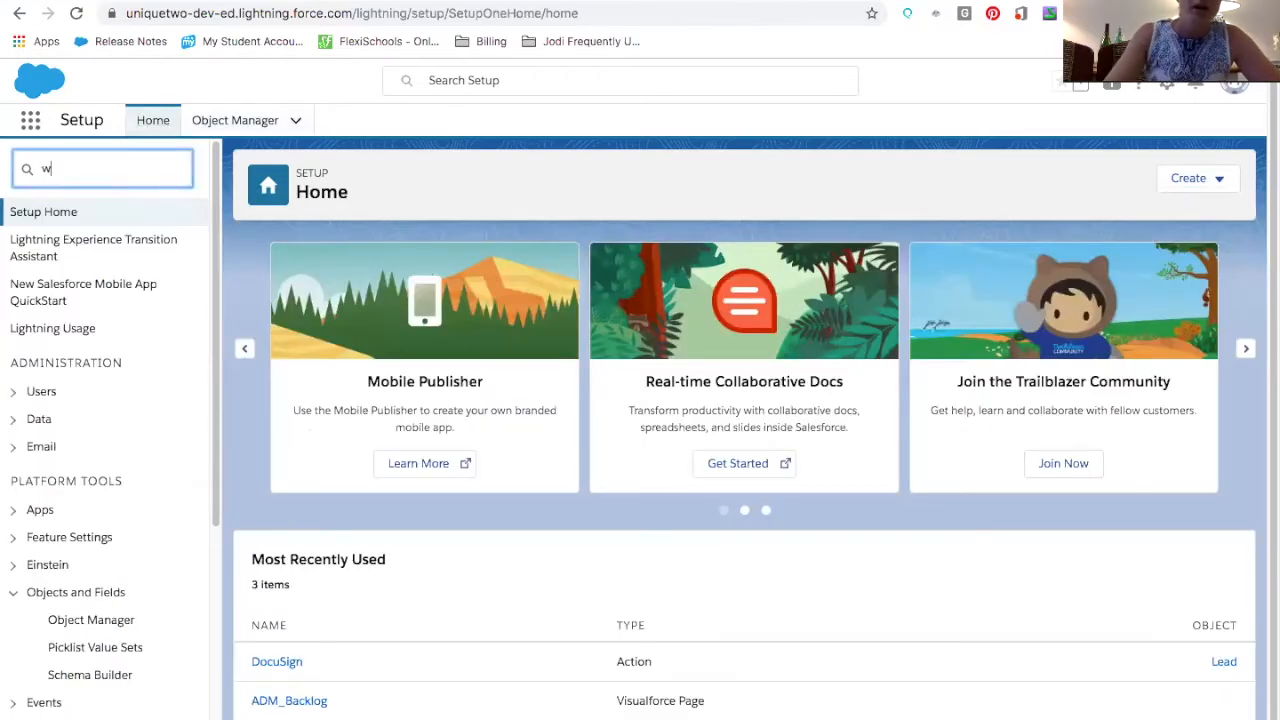
text(e)
key(BackSpace)
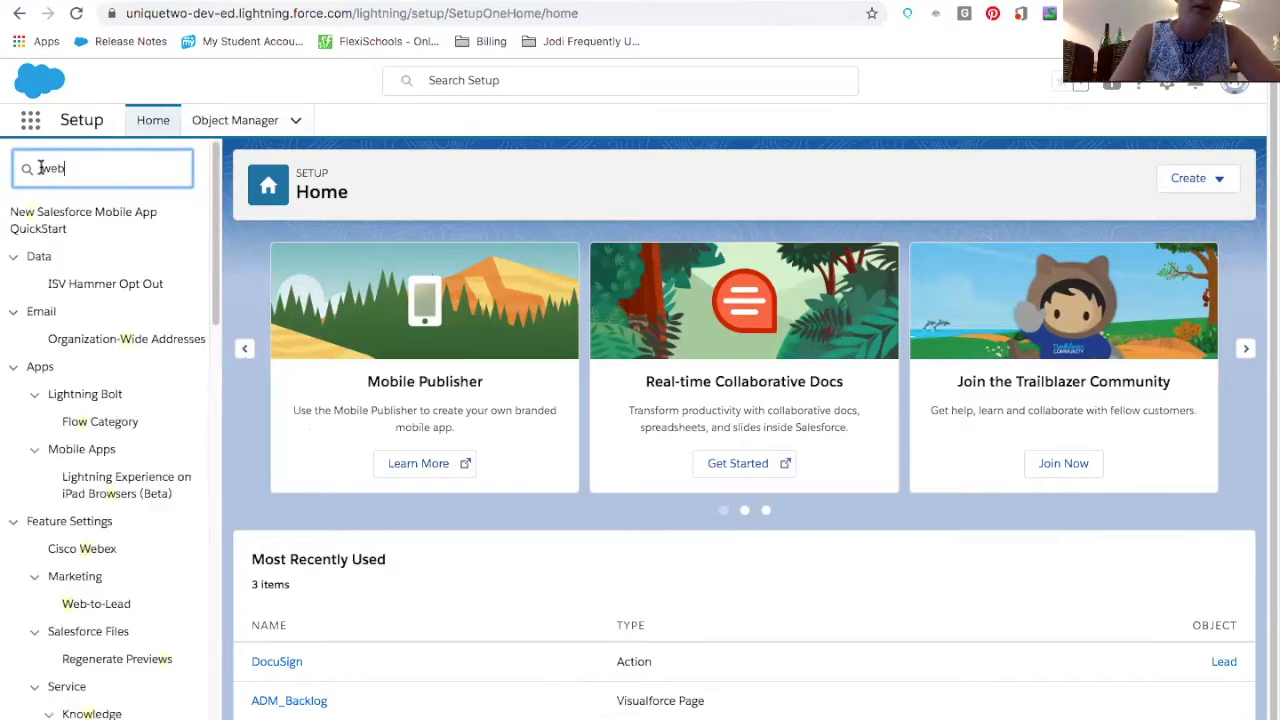
text(eb)
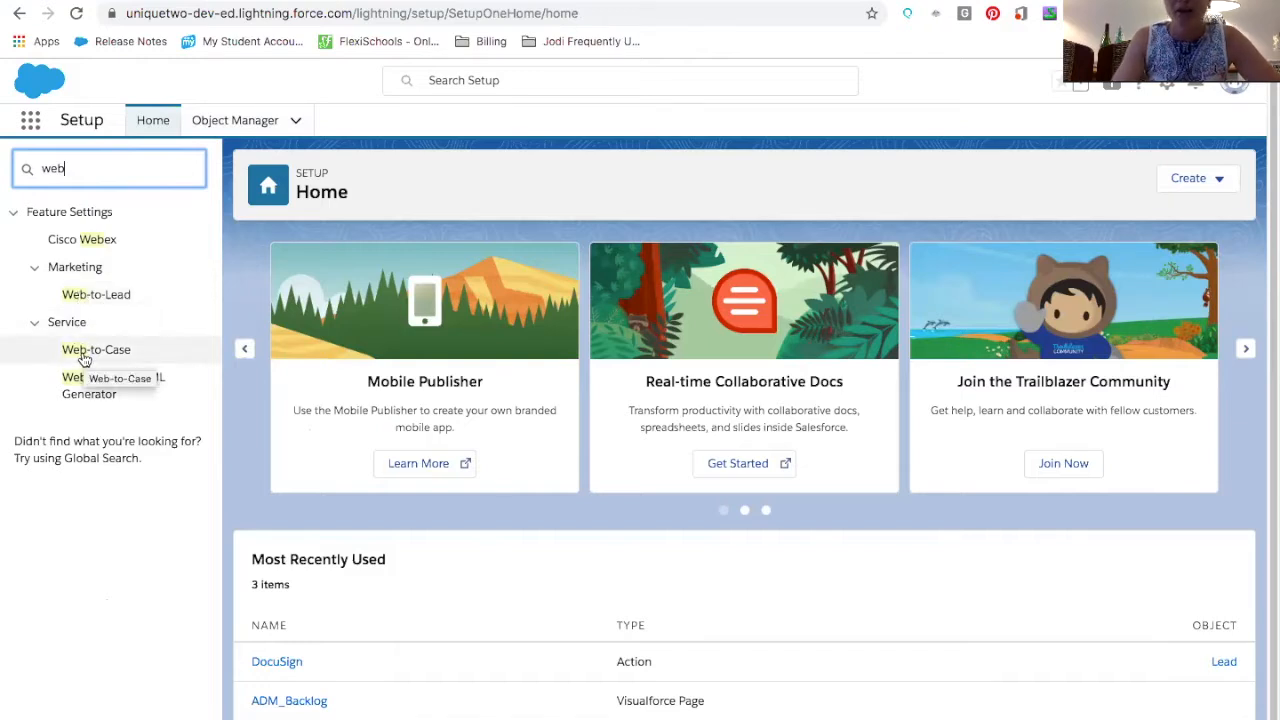
click(100, 303)
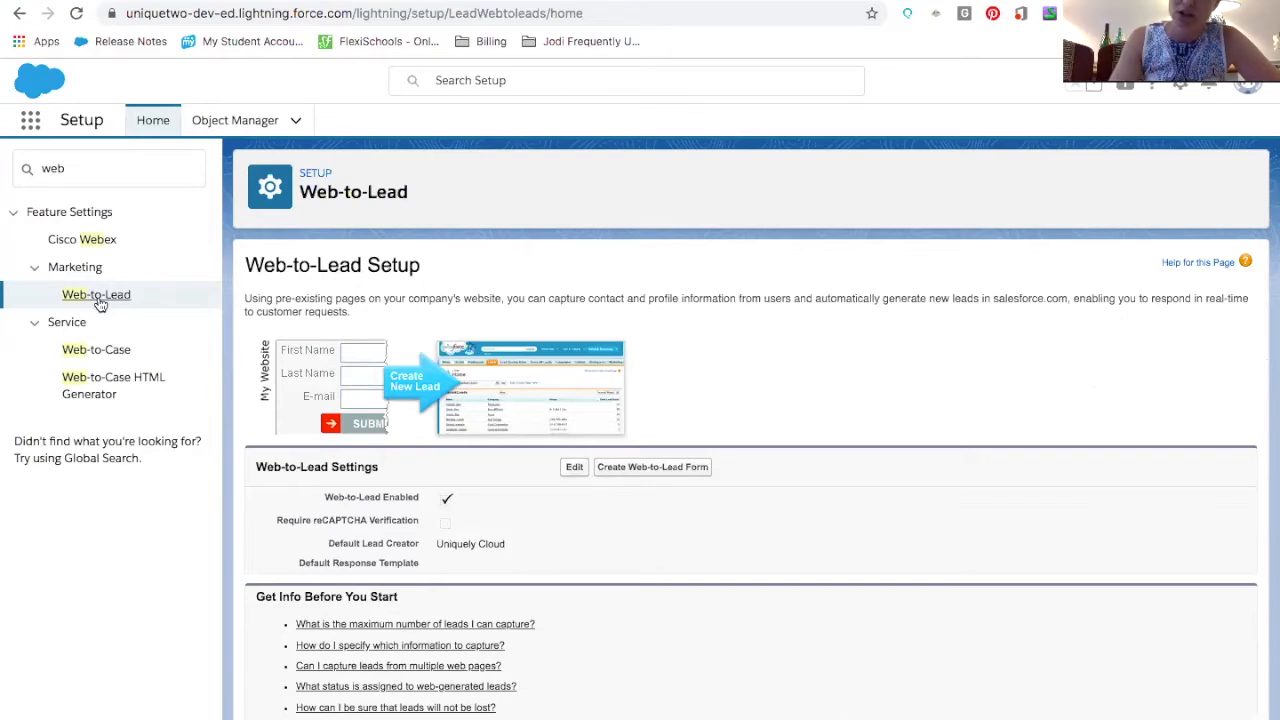
Start creating a Web-to-Lead form and add the Website field to the selected fields
click(630, 475)
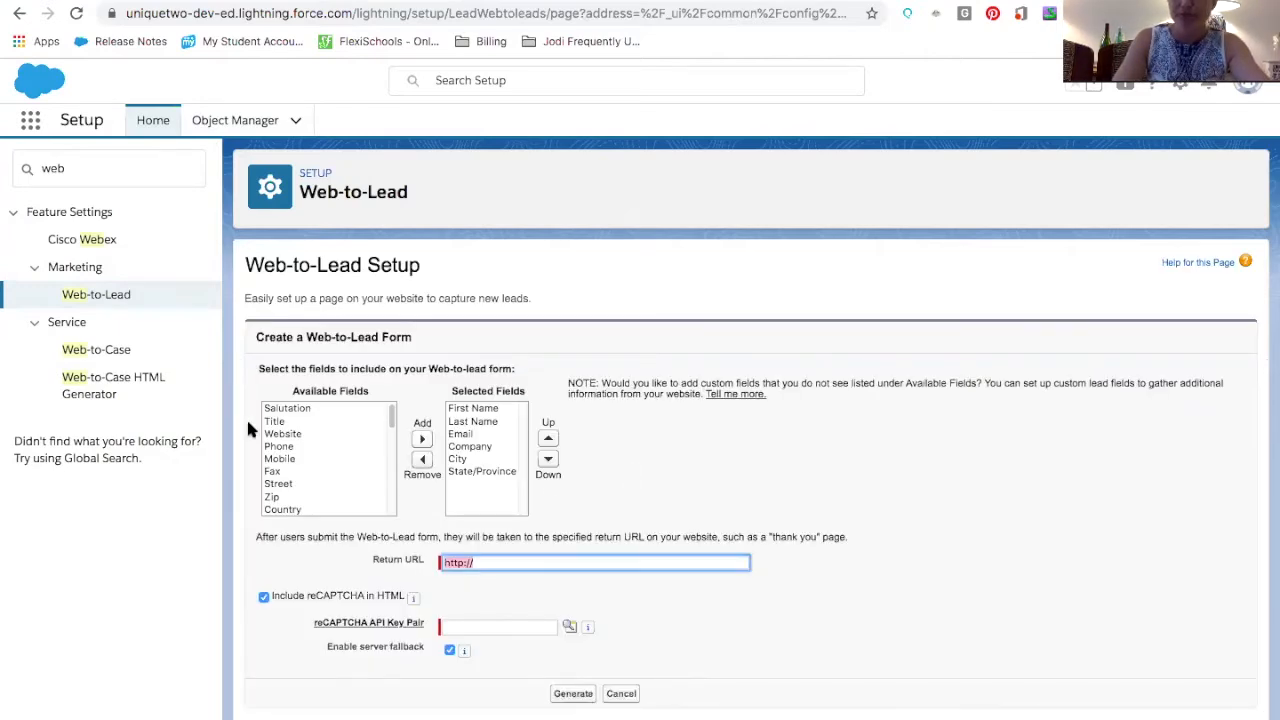
scroll(341, 440, down, 3)
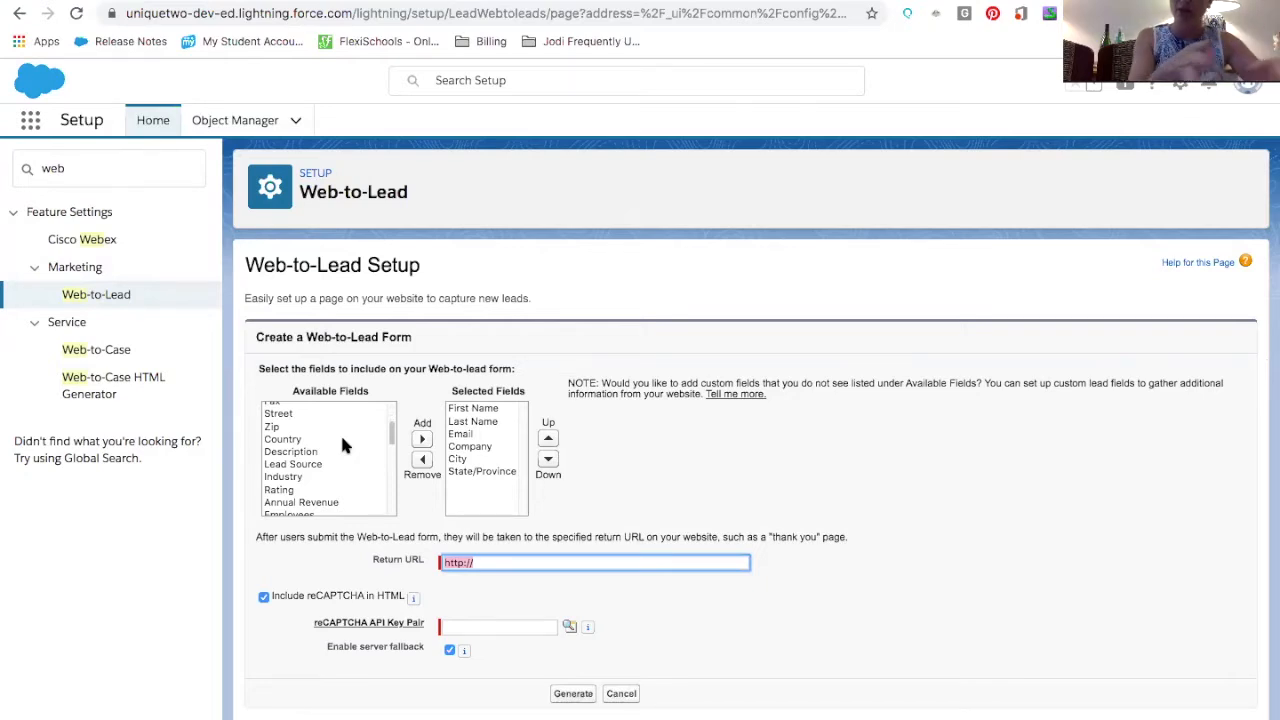
scroll(341, 445, down, 10)
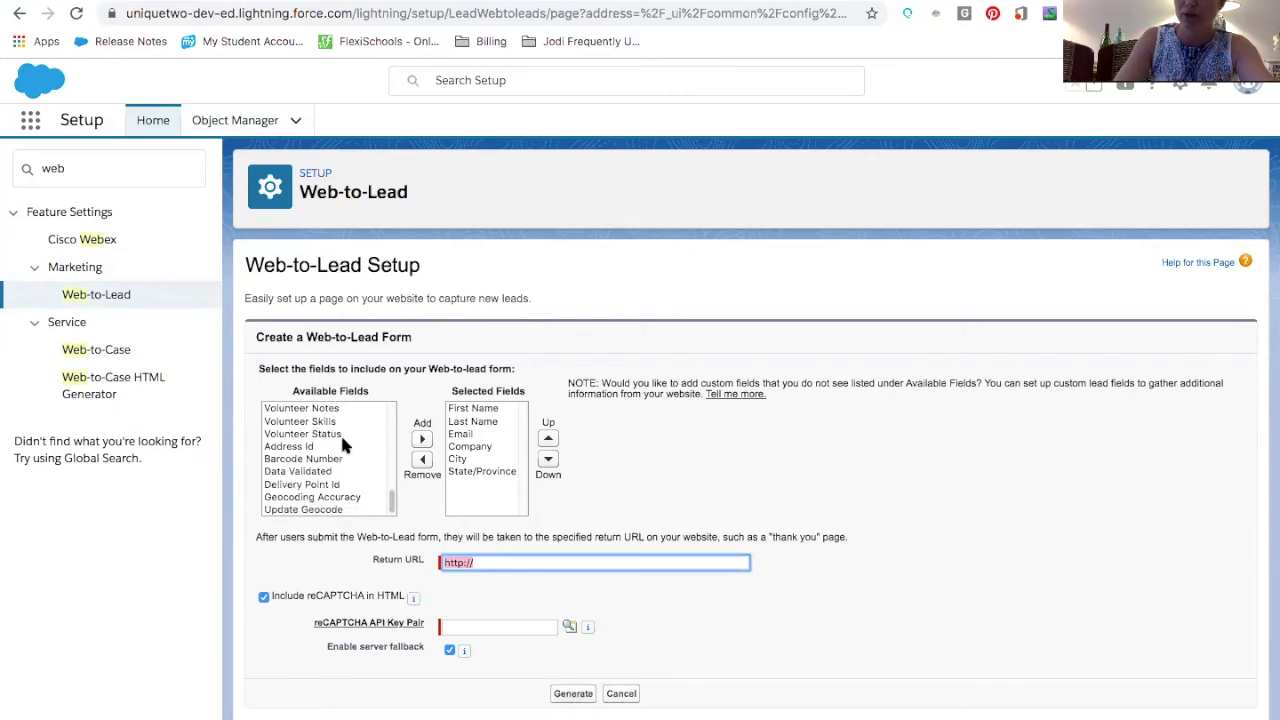
scroll(341, 445, up, 15)
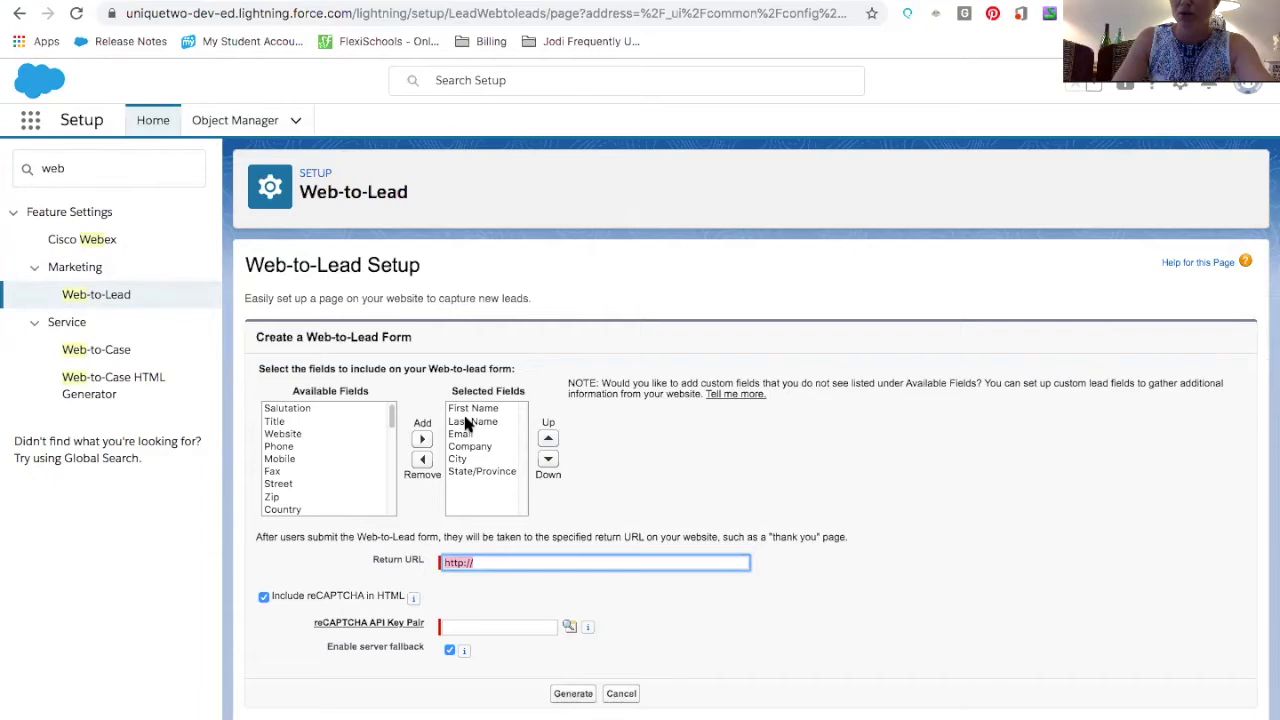
click(345, 434)
click(422, 439)
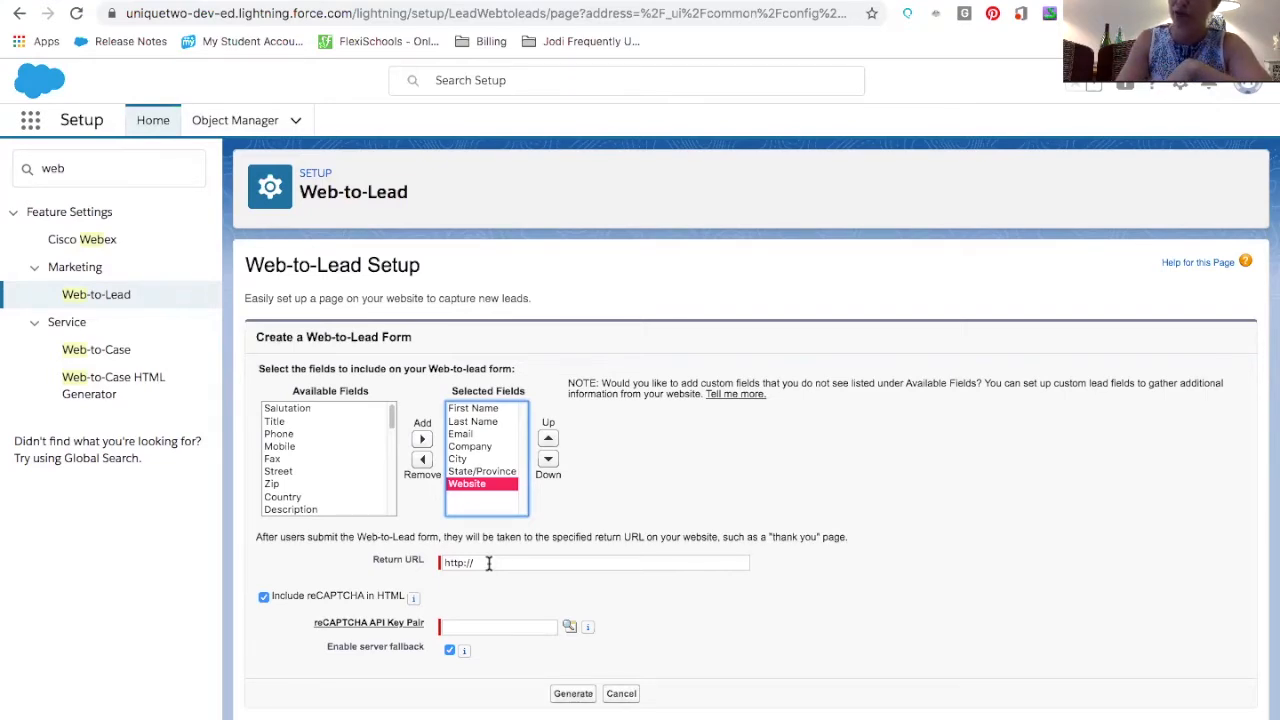
click(489, 563)
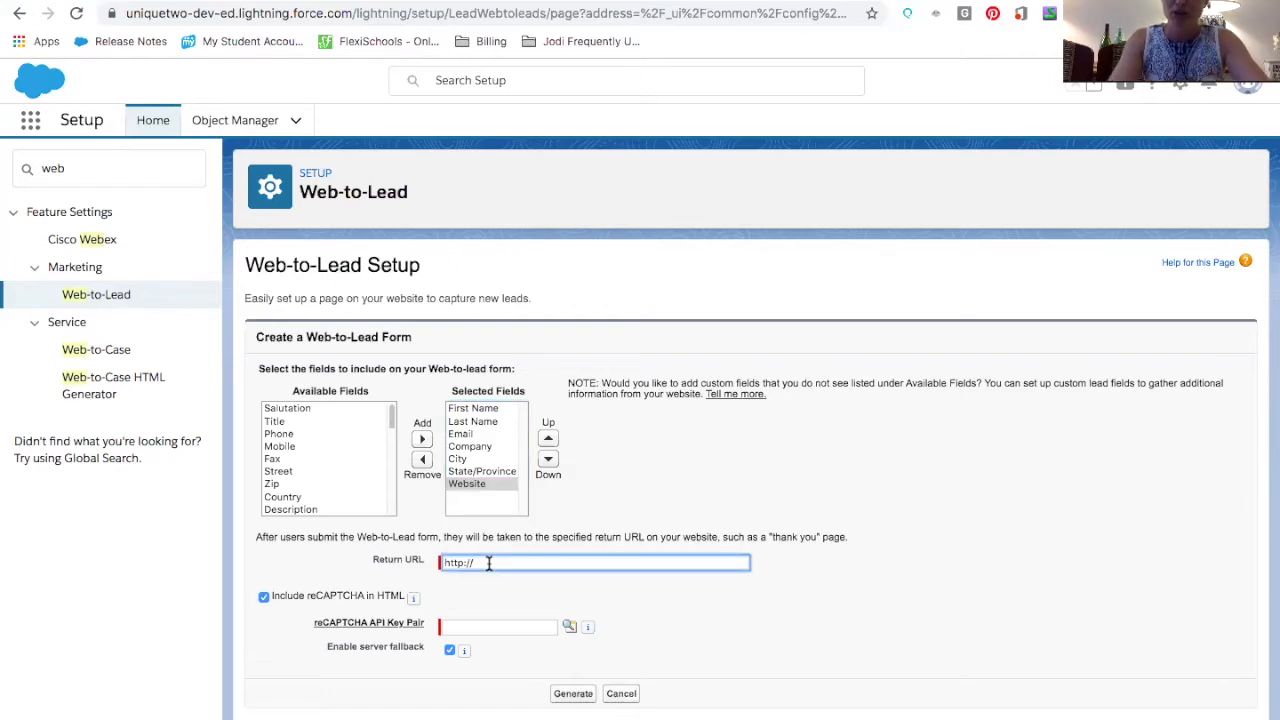
text(www.salesforce.co,)
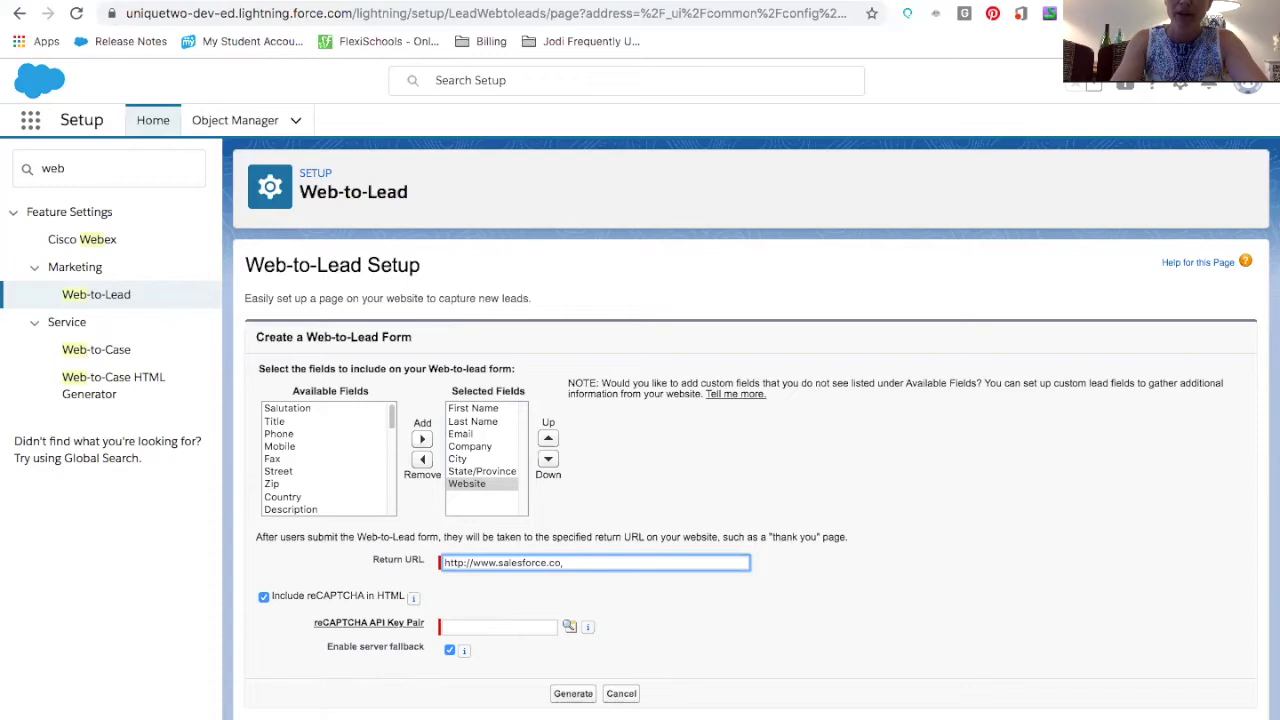
key(BackSpace)
text(m)
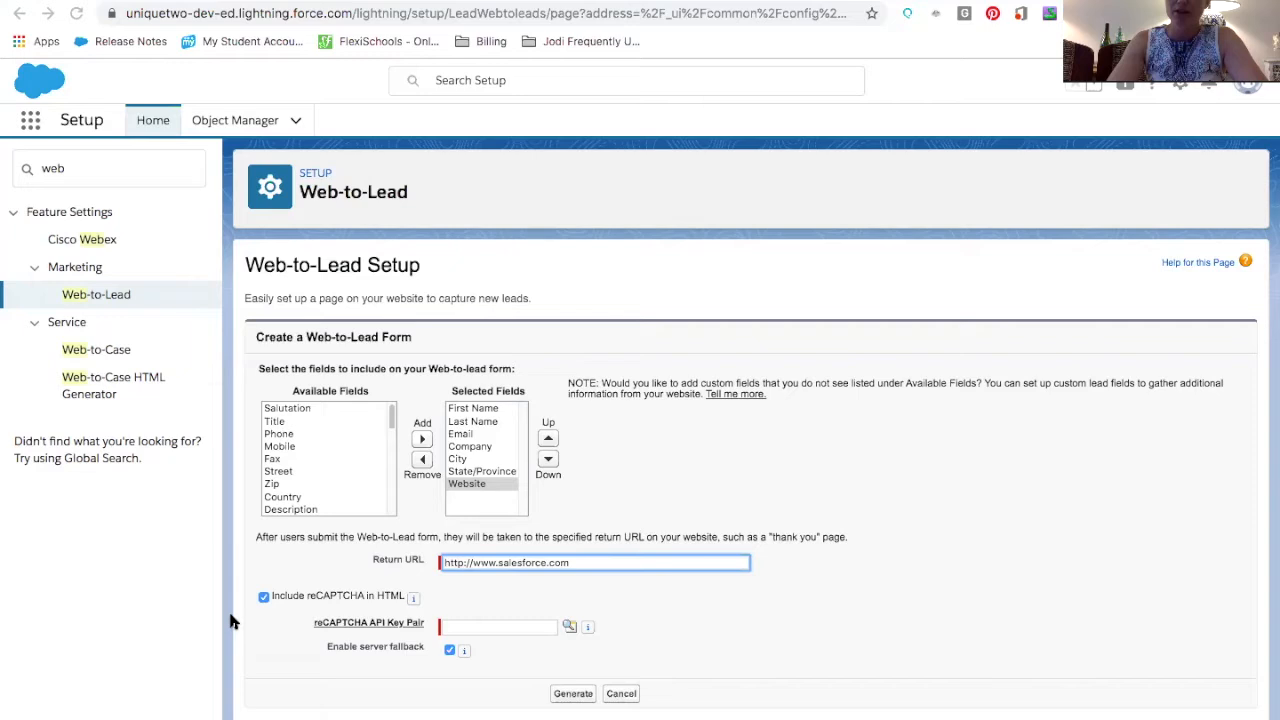
click(264, 597)
click(264, 598)
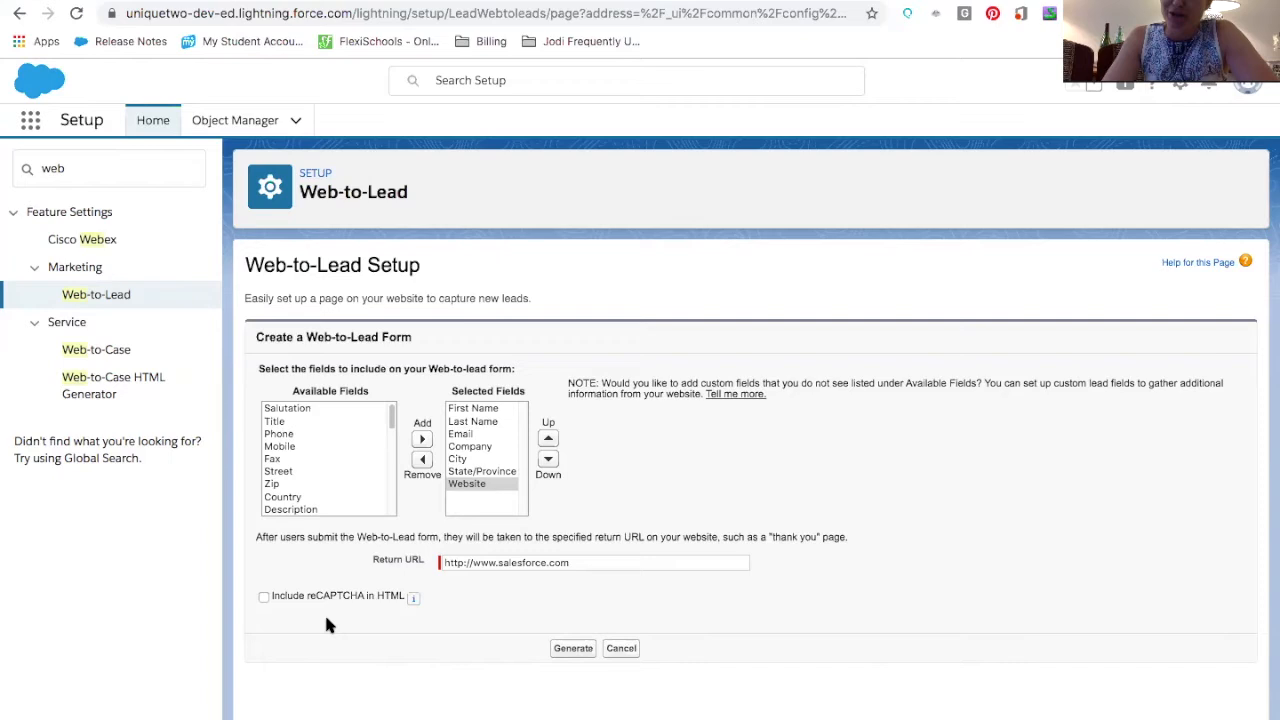
Generate the Web-to-Lead form HTML, select all of the generated code, and finish
click(572, 648)
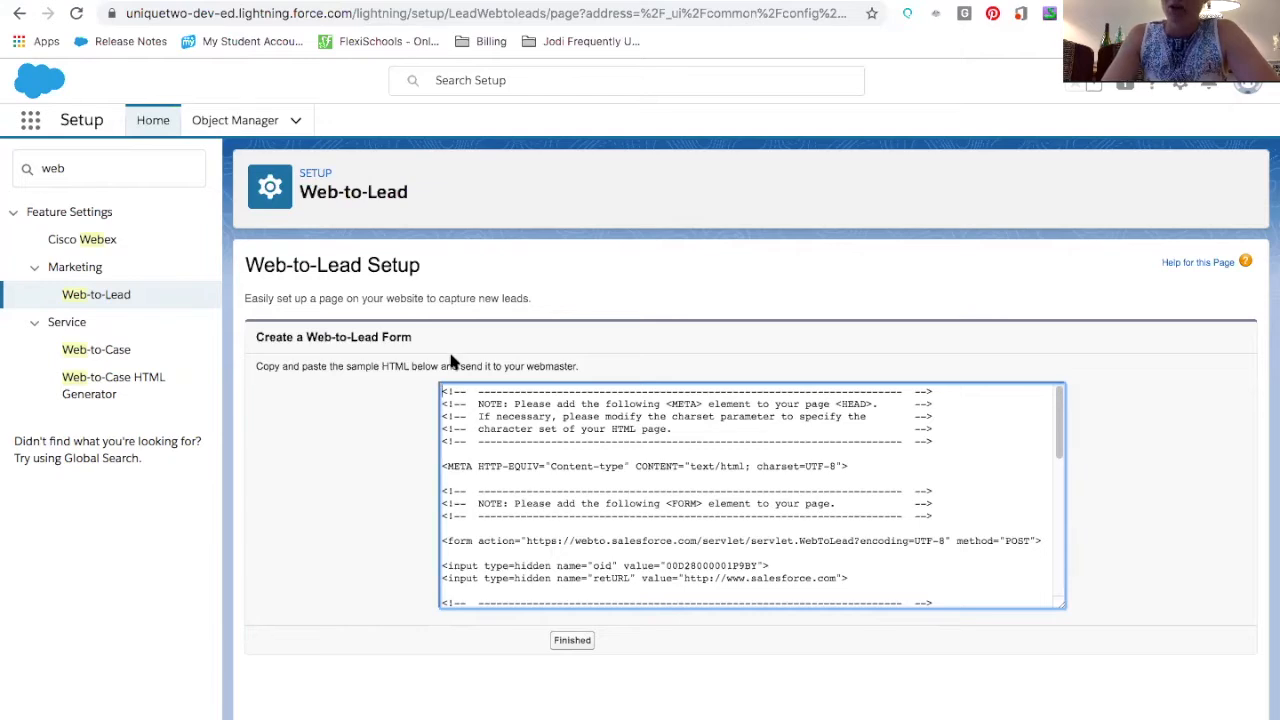
drag(444, 388, 880, 712)
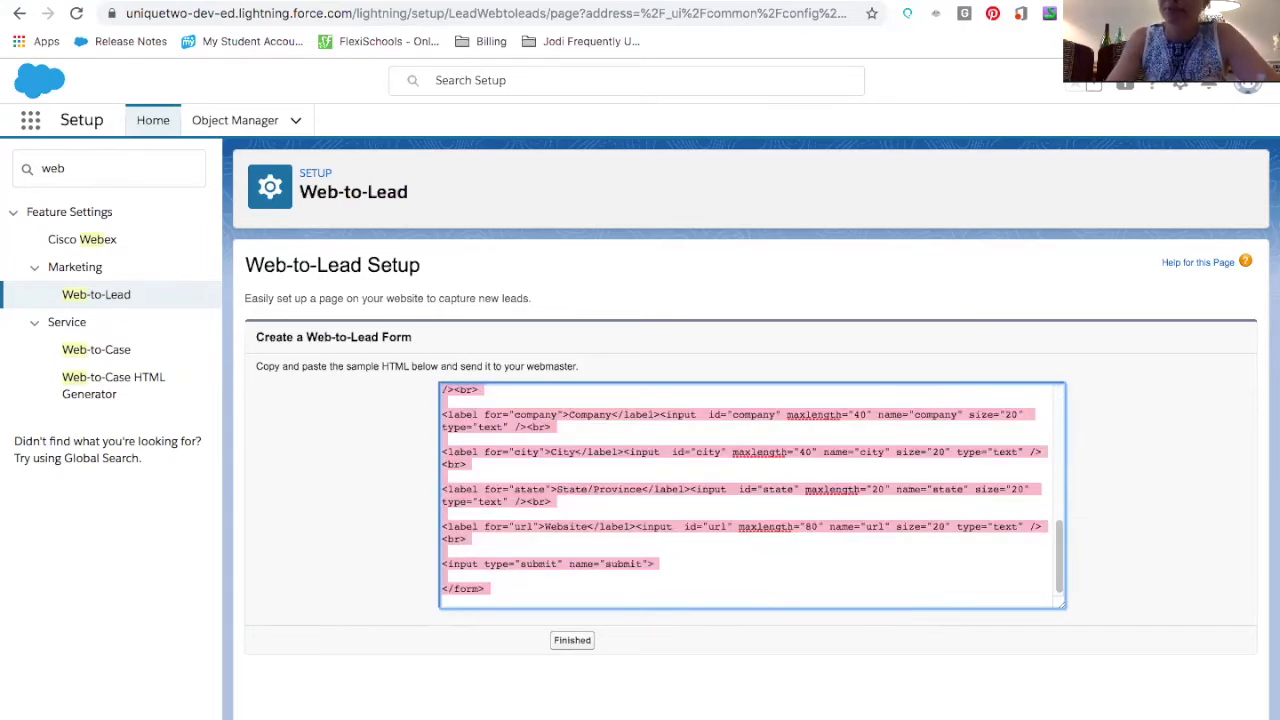
click(587, 647)
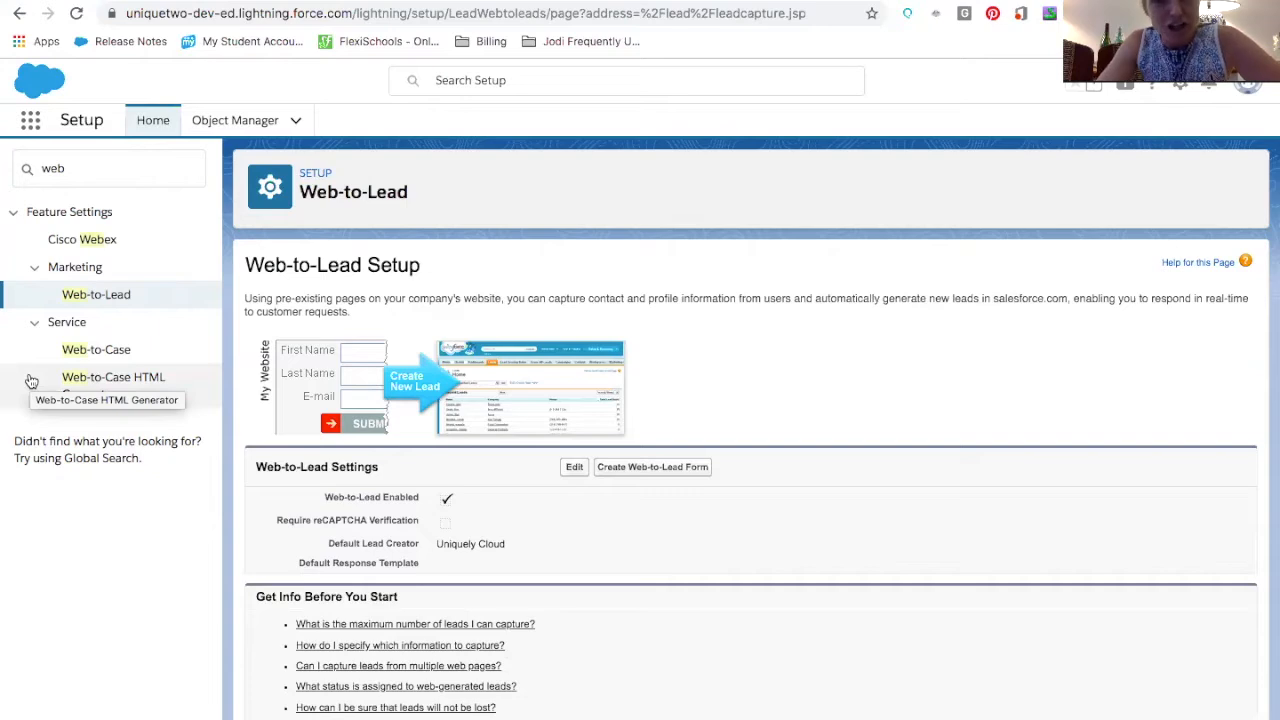
Clear the Setup quick find search and open the first lead's record from the open leads list
click(104, 168)
key(BackSpace)
key(BackSpace)
key(BackSpace)
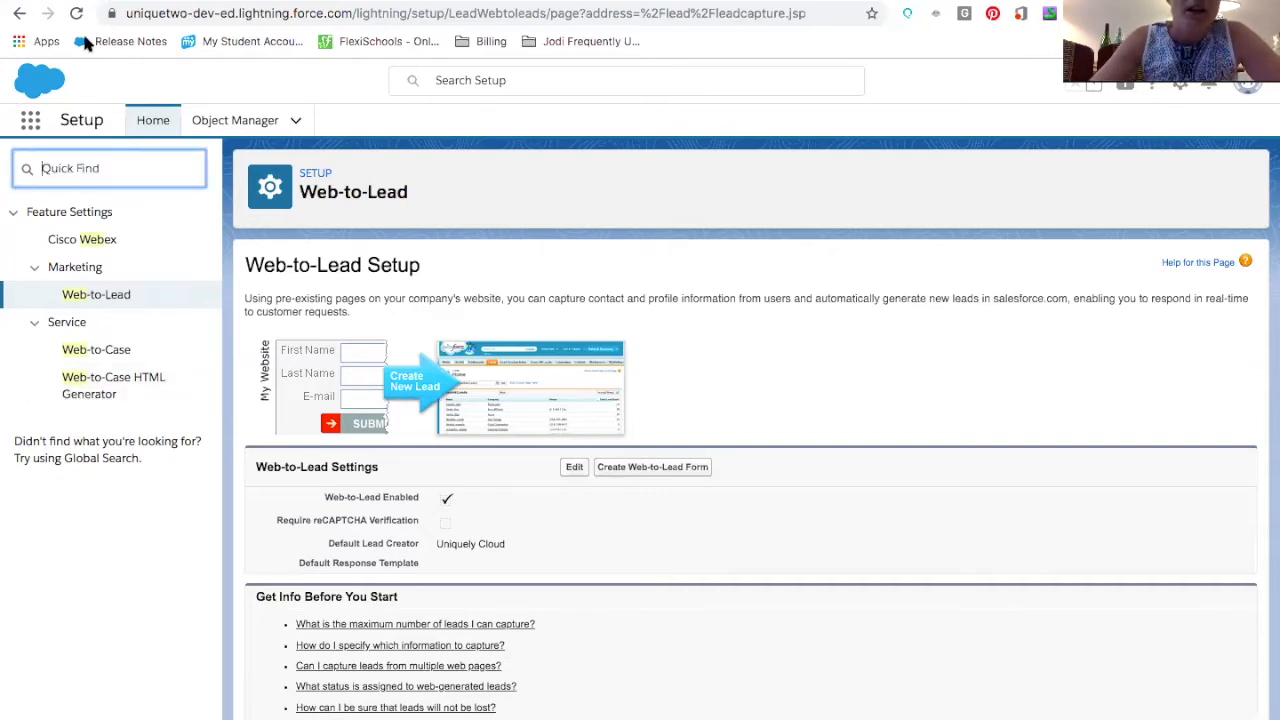
click(88, 1)
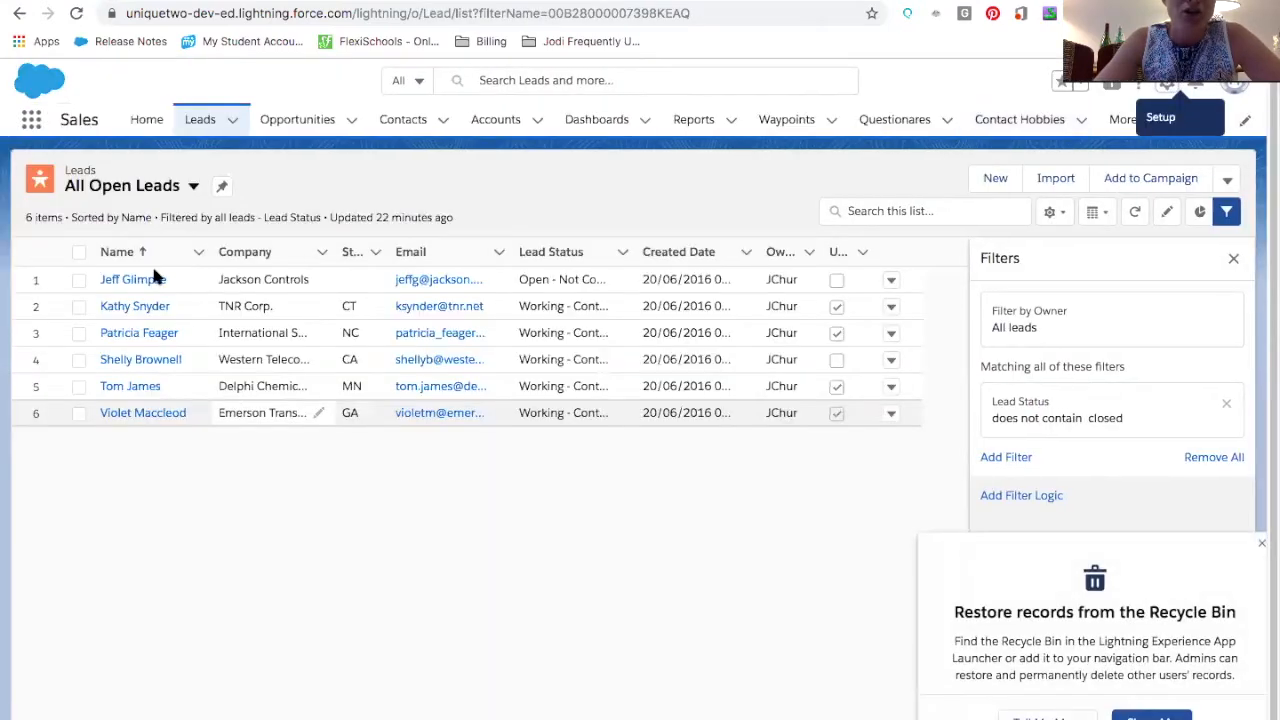
click(147, 288)
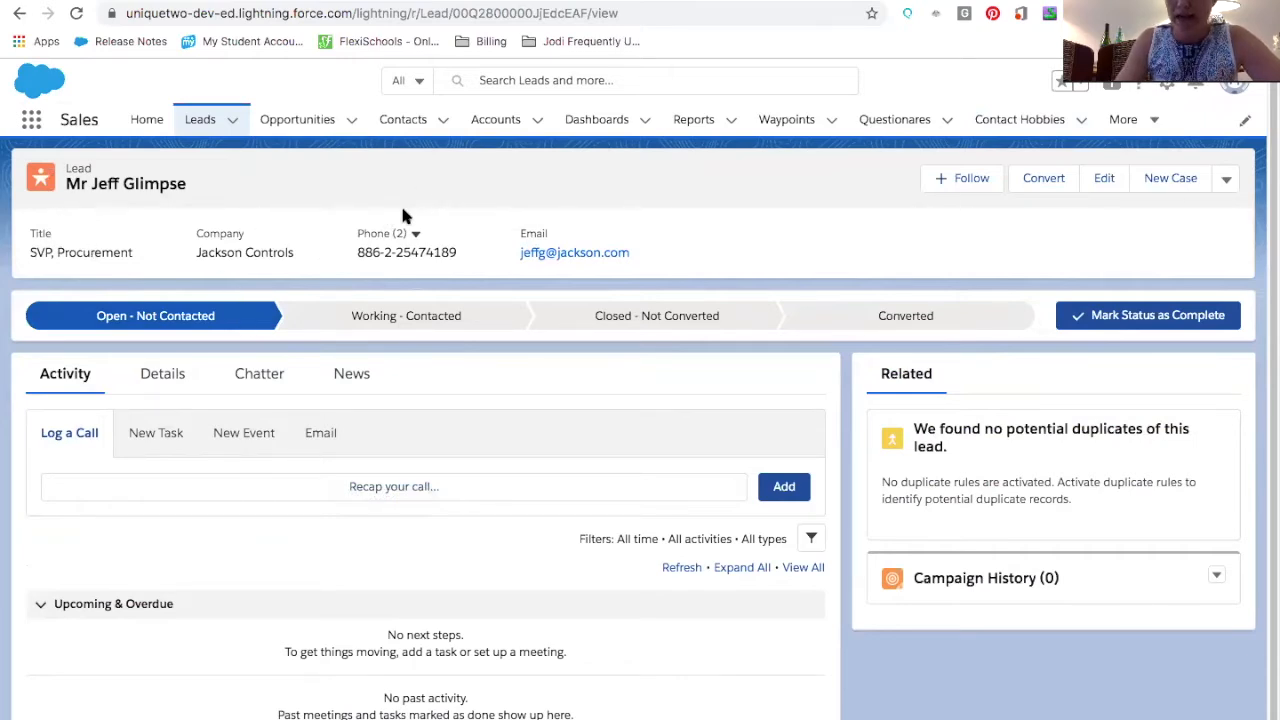
Open the Lead object in Object Manager and view its System Default compact layout
click(150, 1)
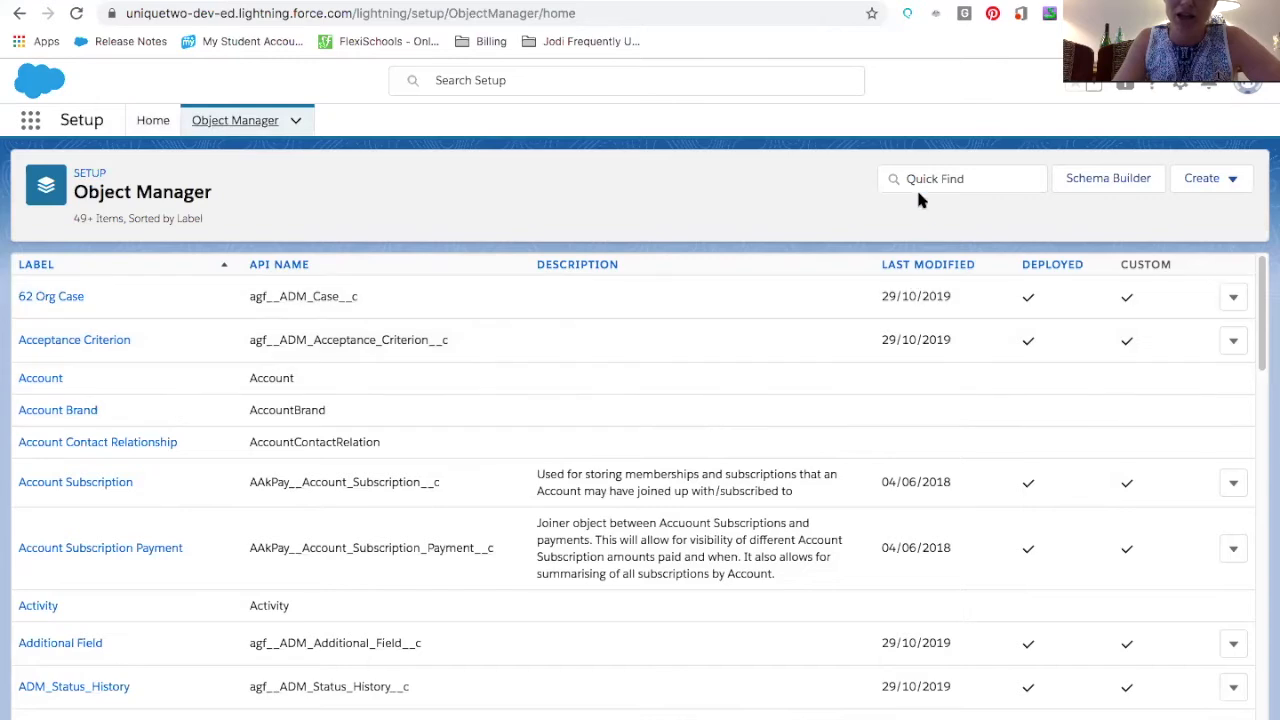
click(914, 182)
text(lead)
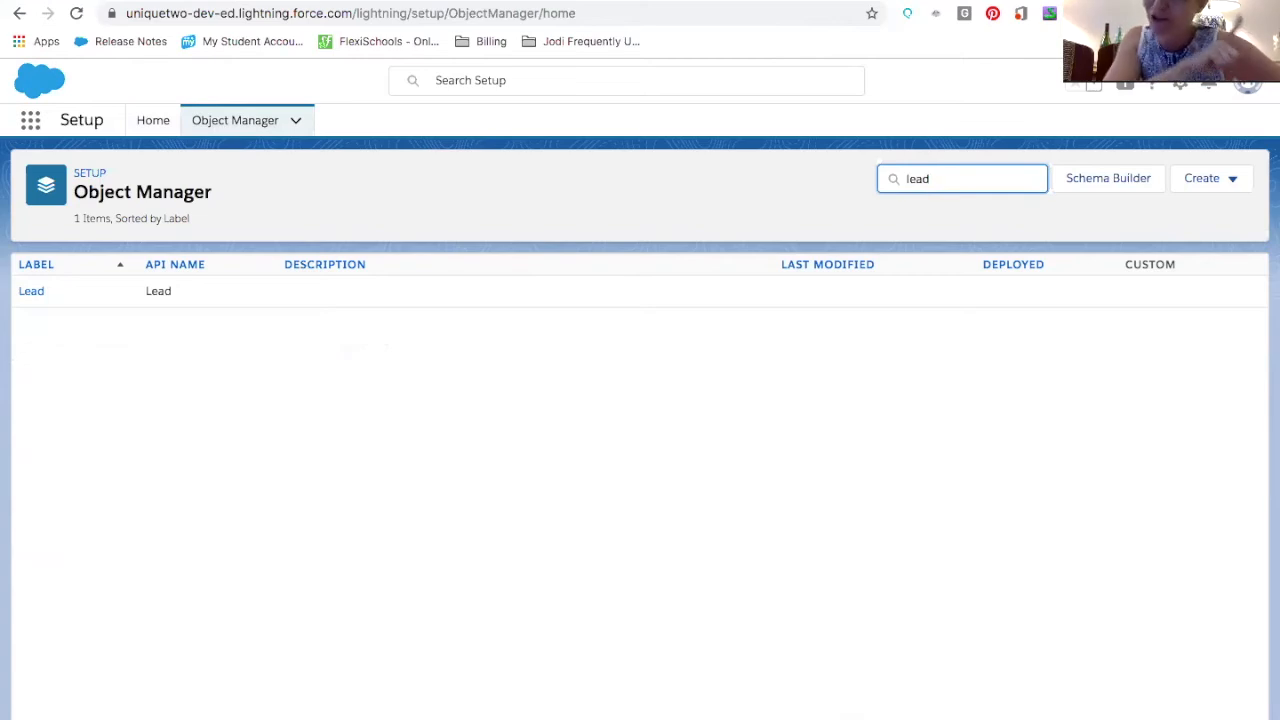
click(26, 298)
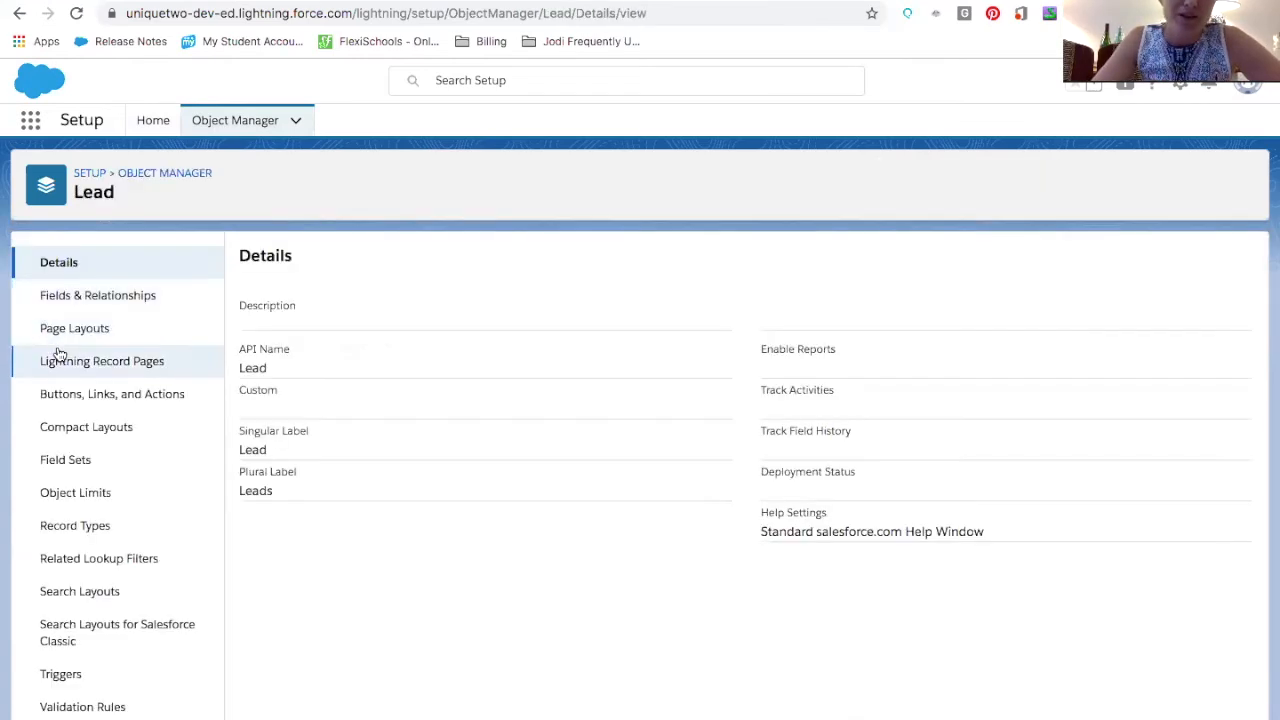
click(72, 440)
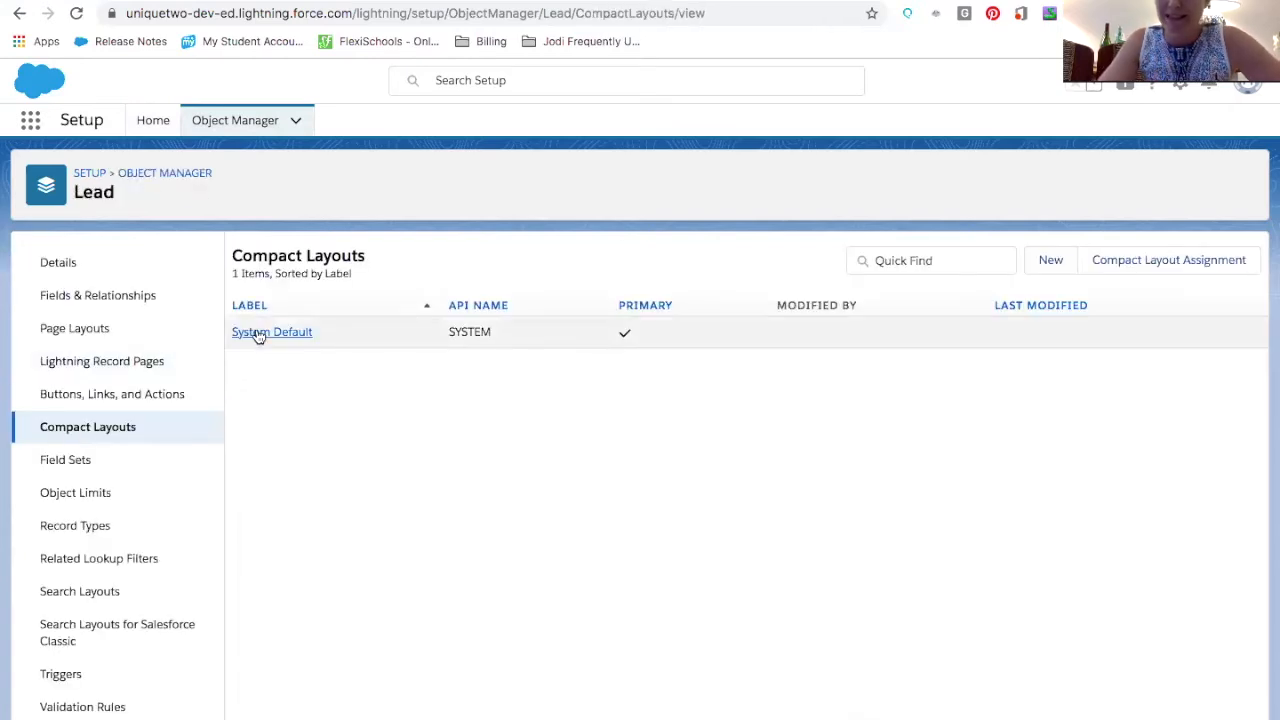
click(258, 334)
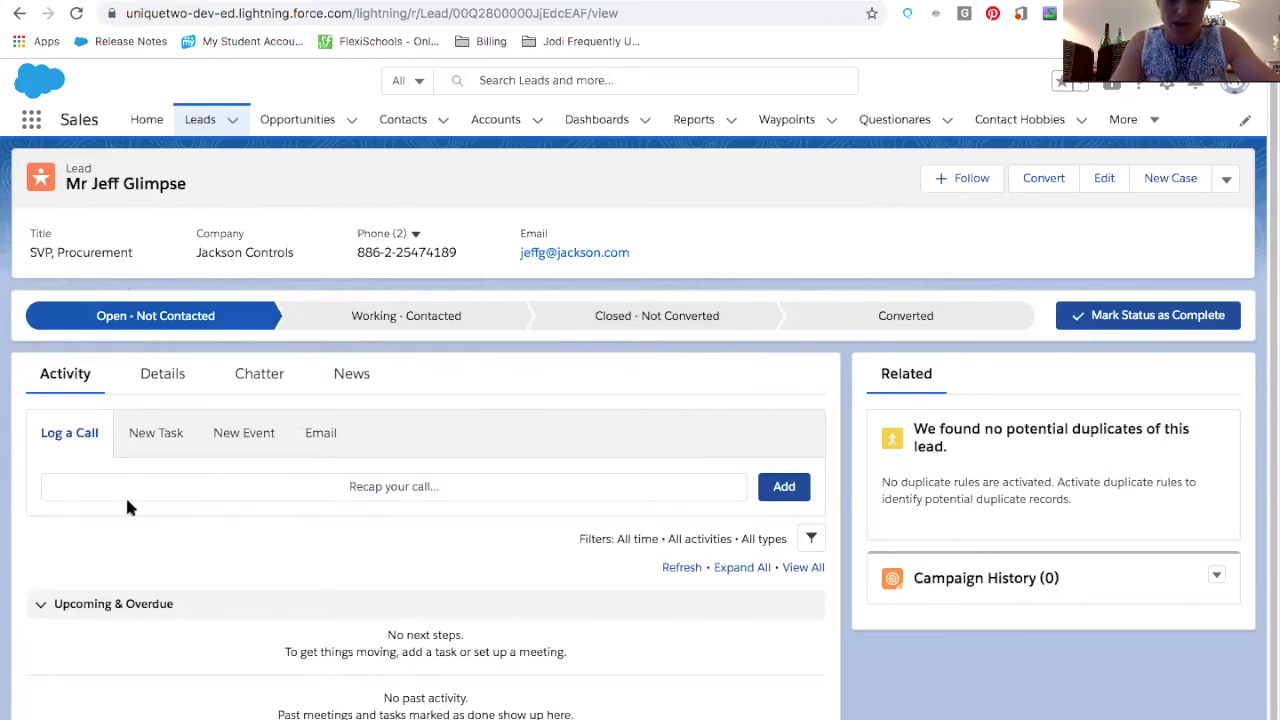
Browse the lead record's Chatter, News and Activity tabs
click(256, 378)
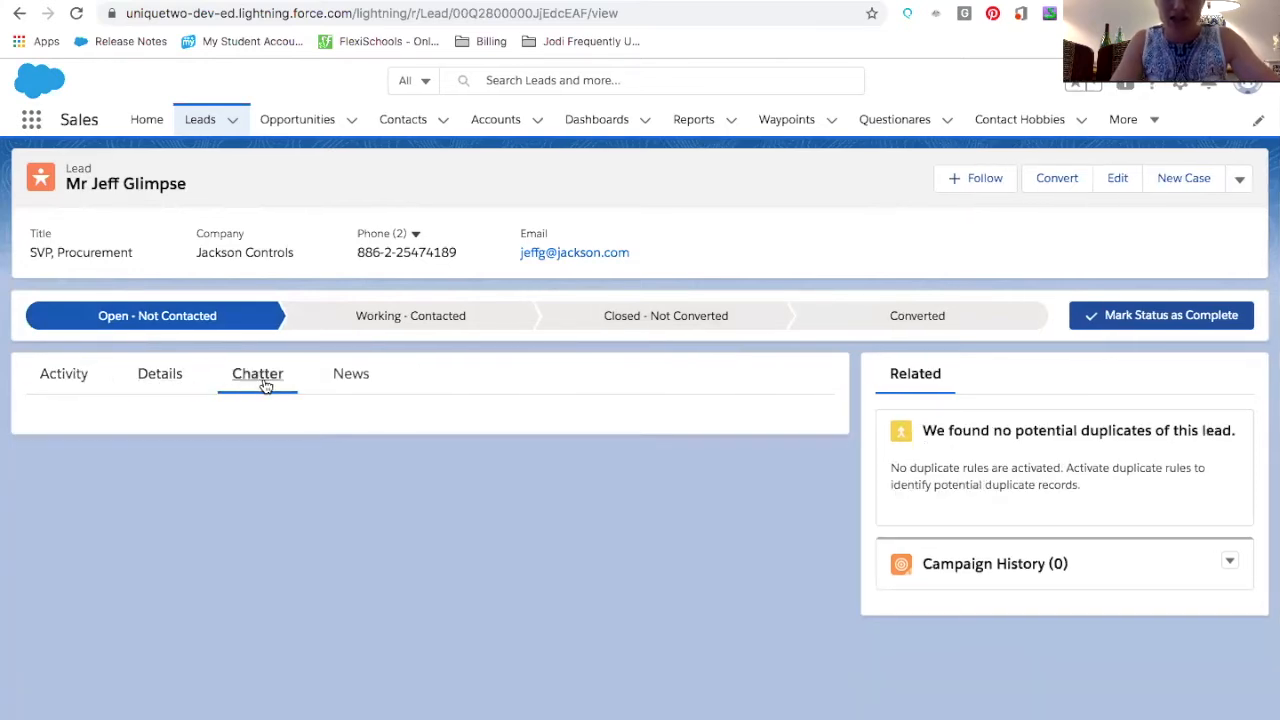
click(349, 386)
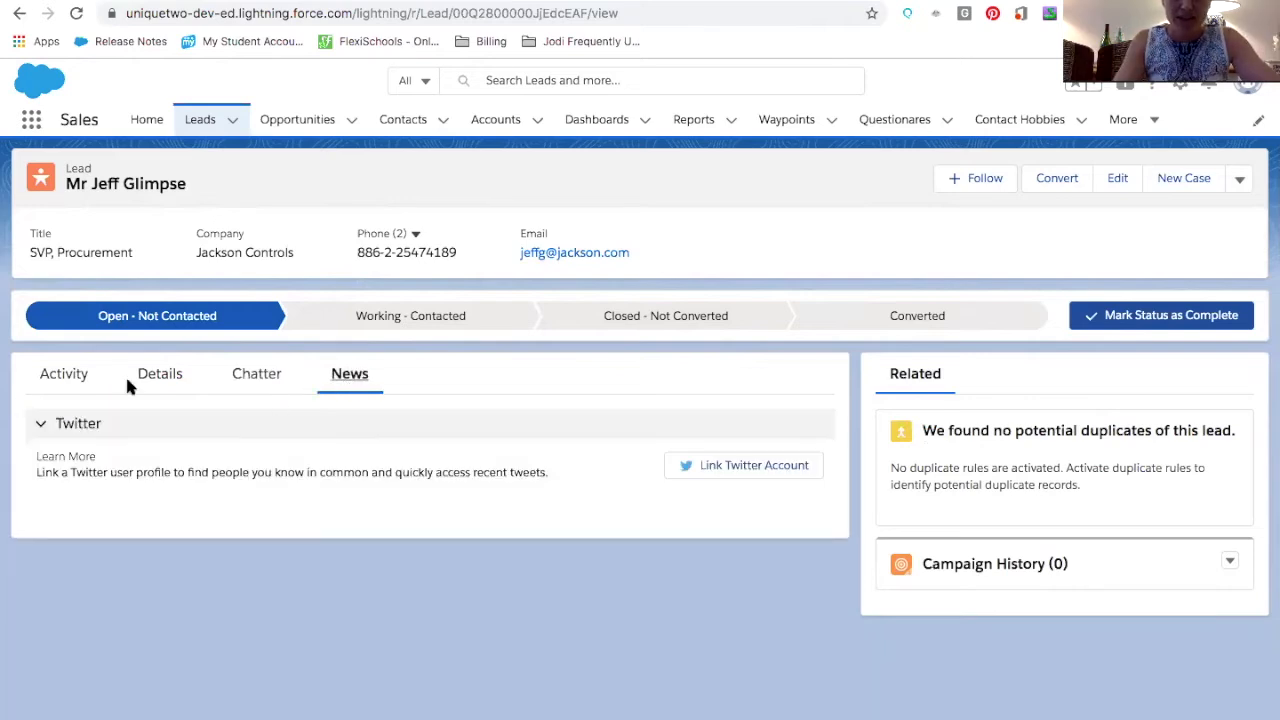
click(45, 376)
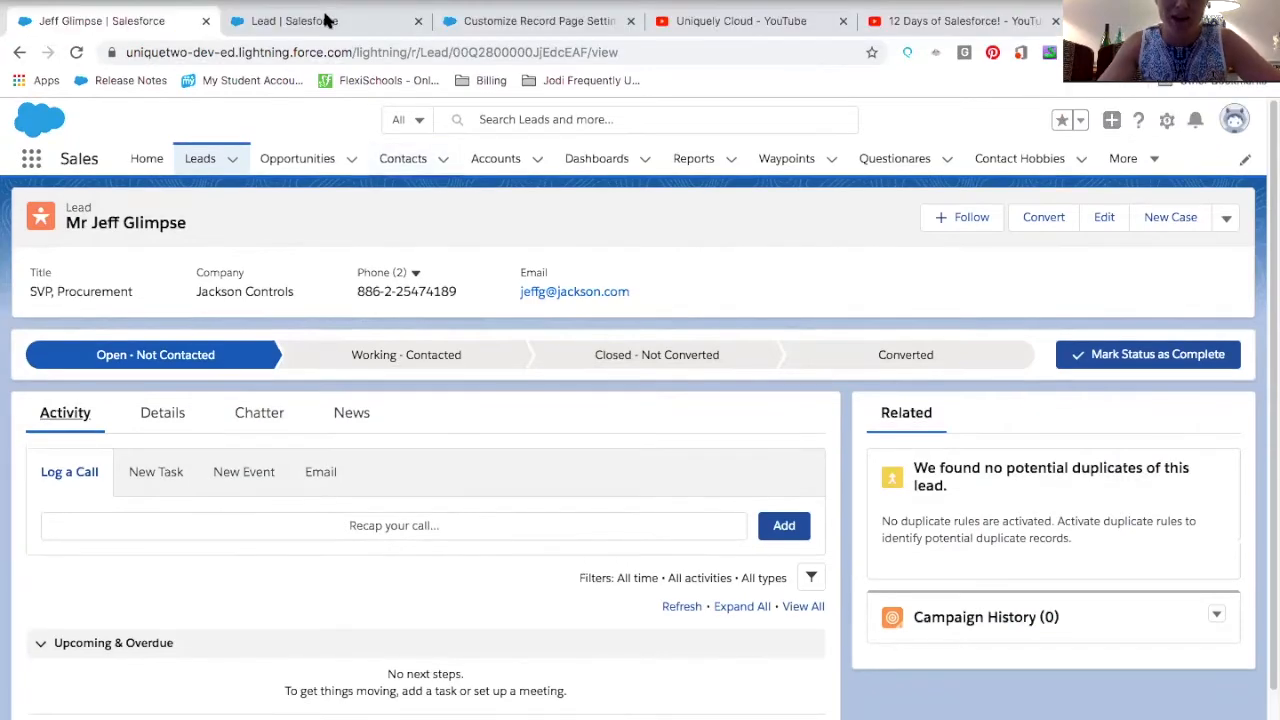
Return to the Lead object's setup and start a new Lightning record page
click(324, 20)
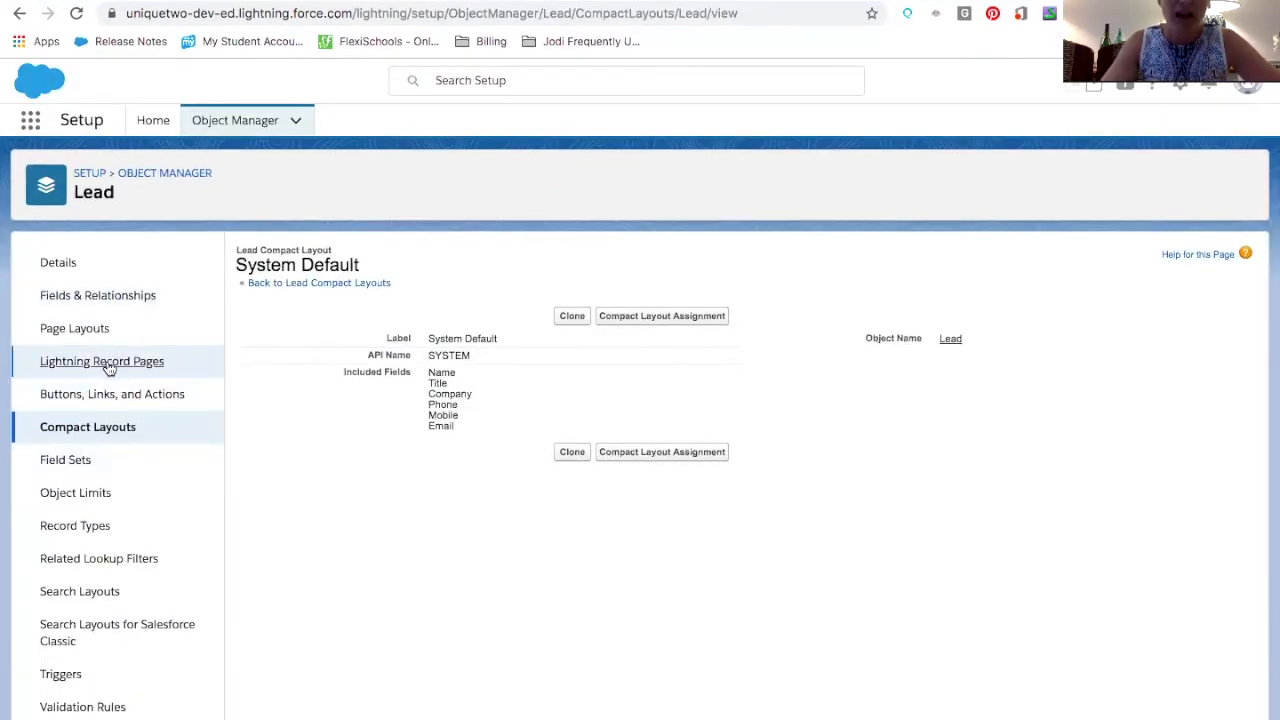
click(105, 362)
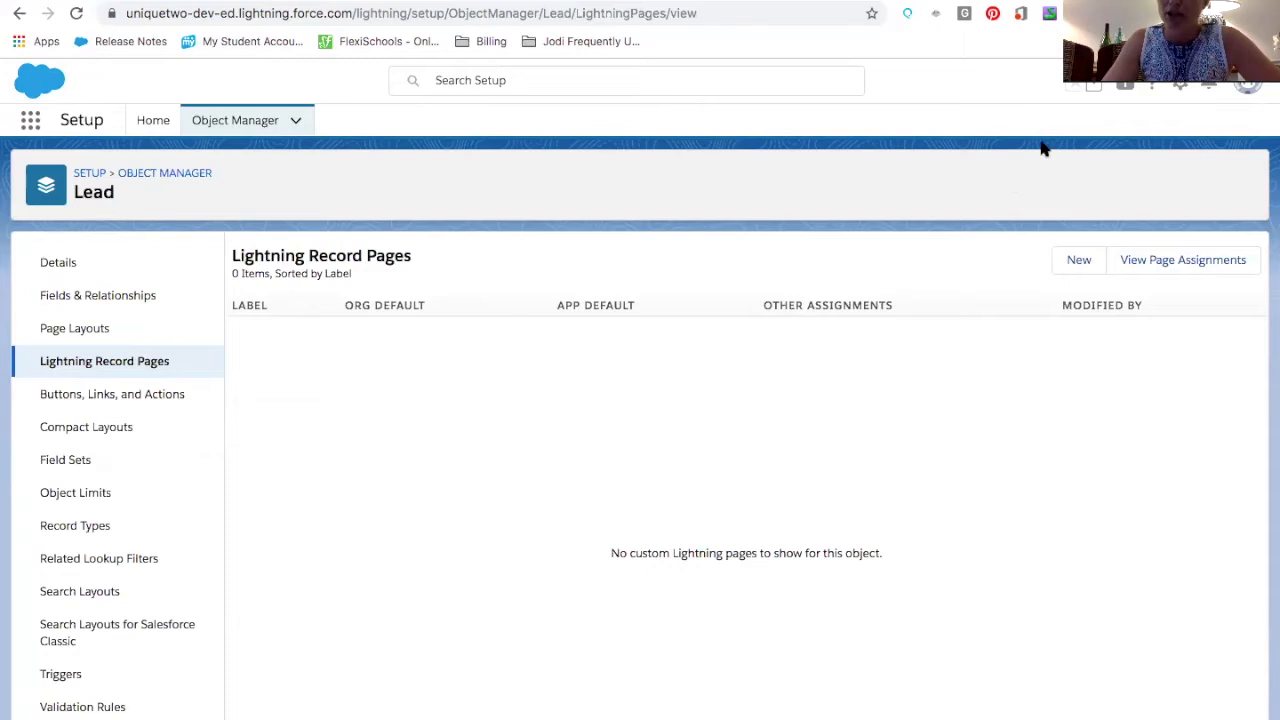
click(1070, 114)
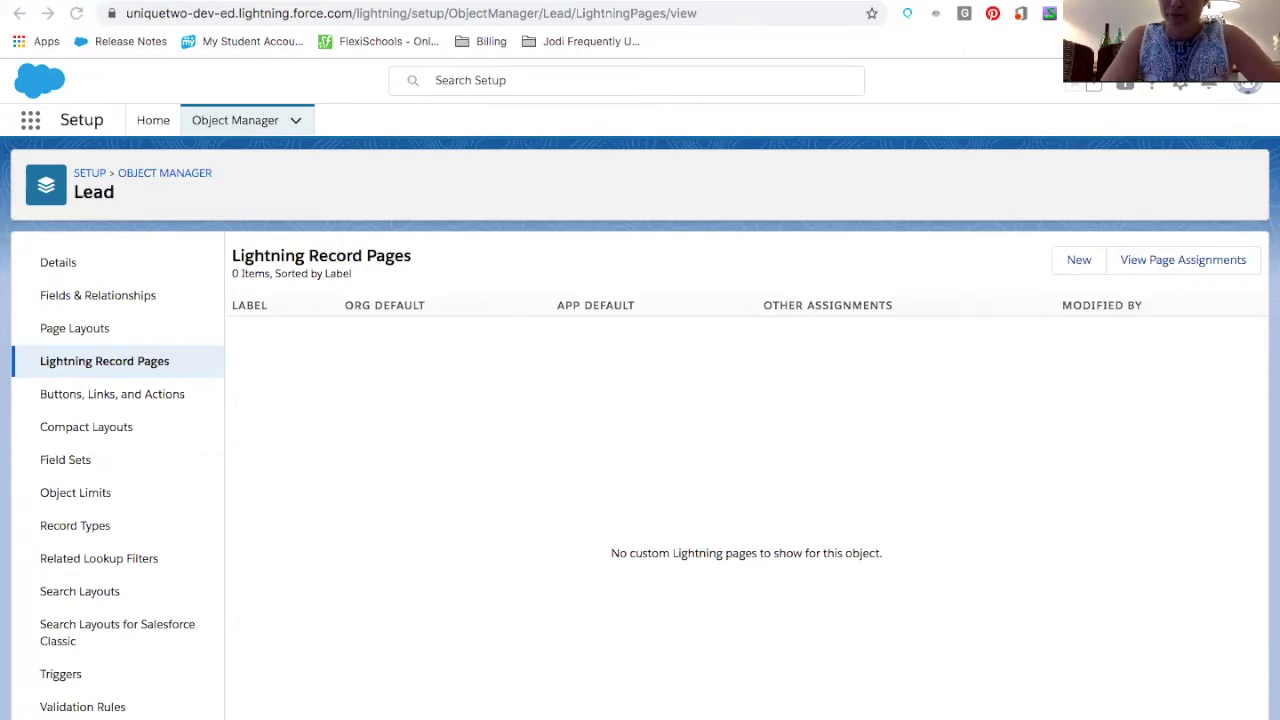
click(1078, 265)
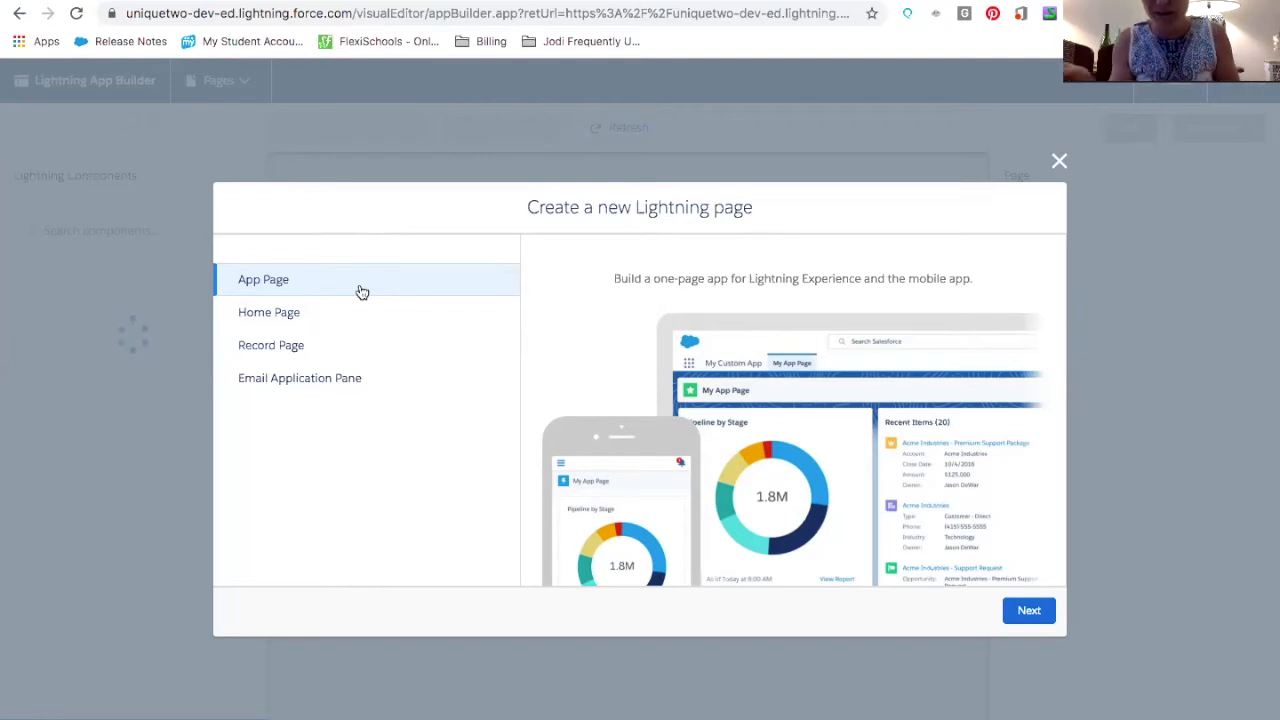
Choose Record Page as the type of the new Lightning page and continue
click(350, 318)
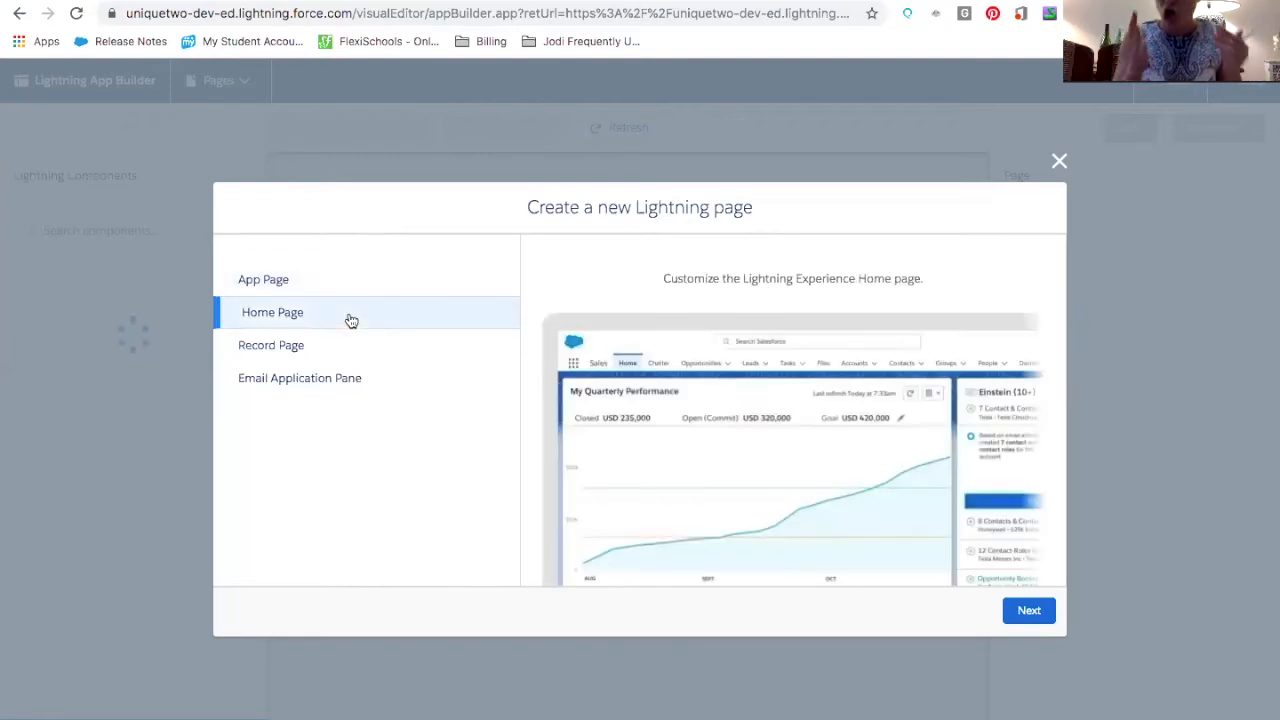
click(341, 347)
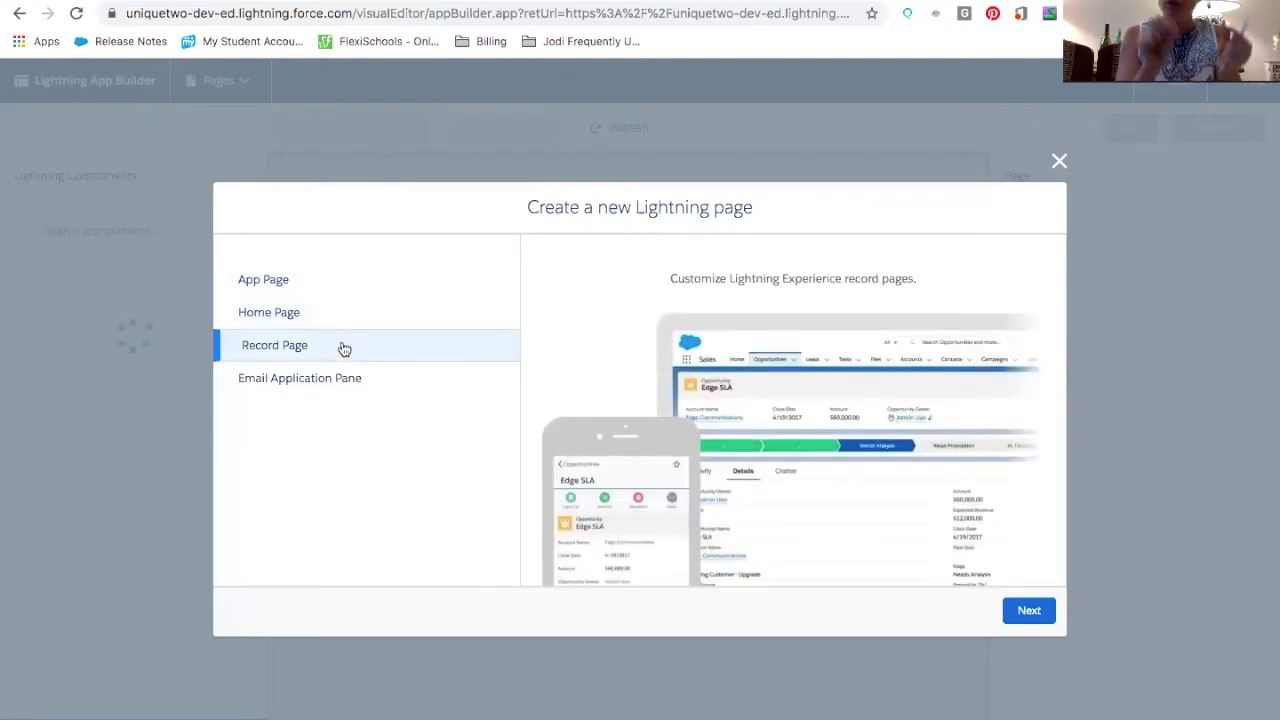
click(1027, 612)
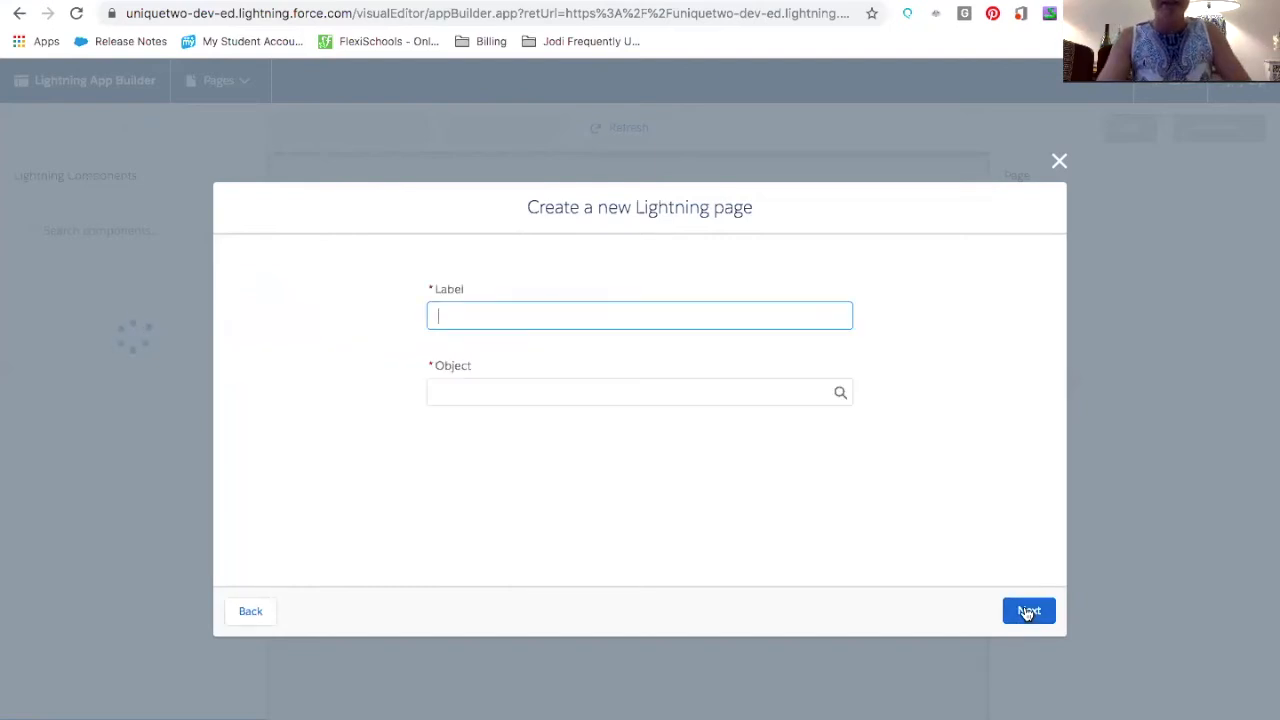
Label the page Lead Product A, set its object to Lead, and continue
text(Lead Prod)
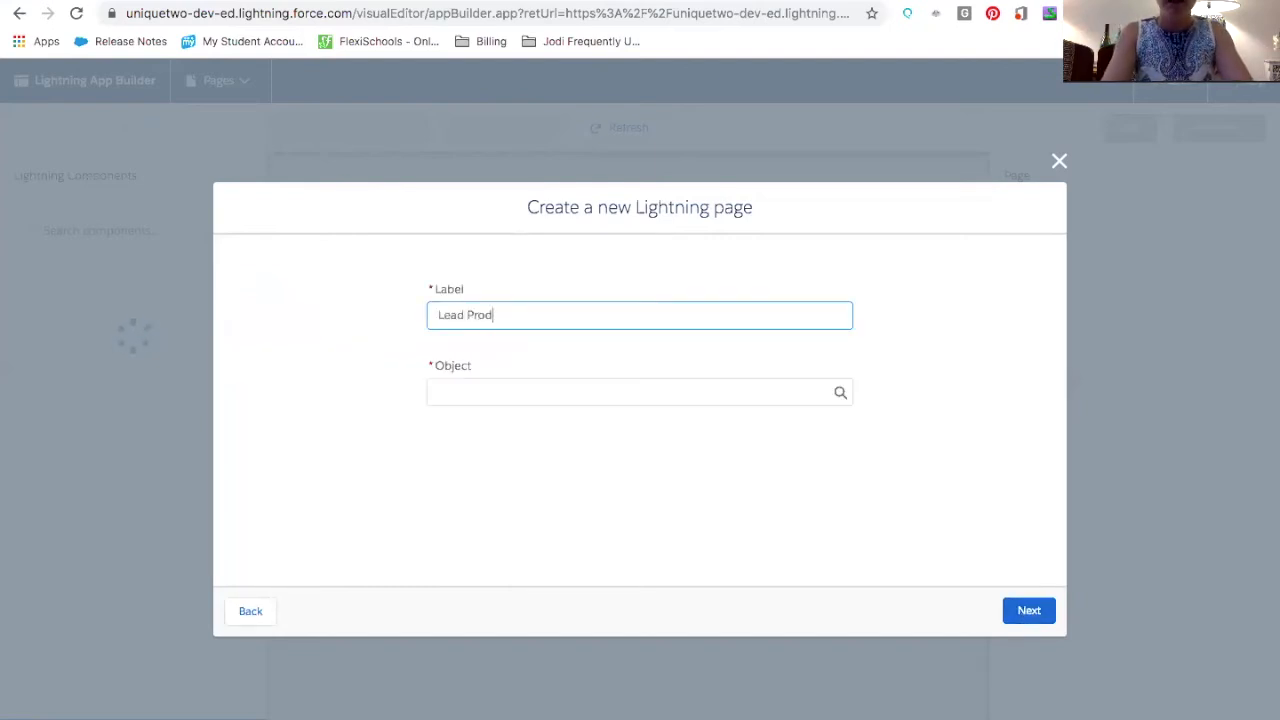
text(uct A)
key(Tab)
text(lead)
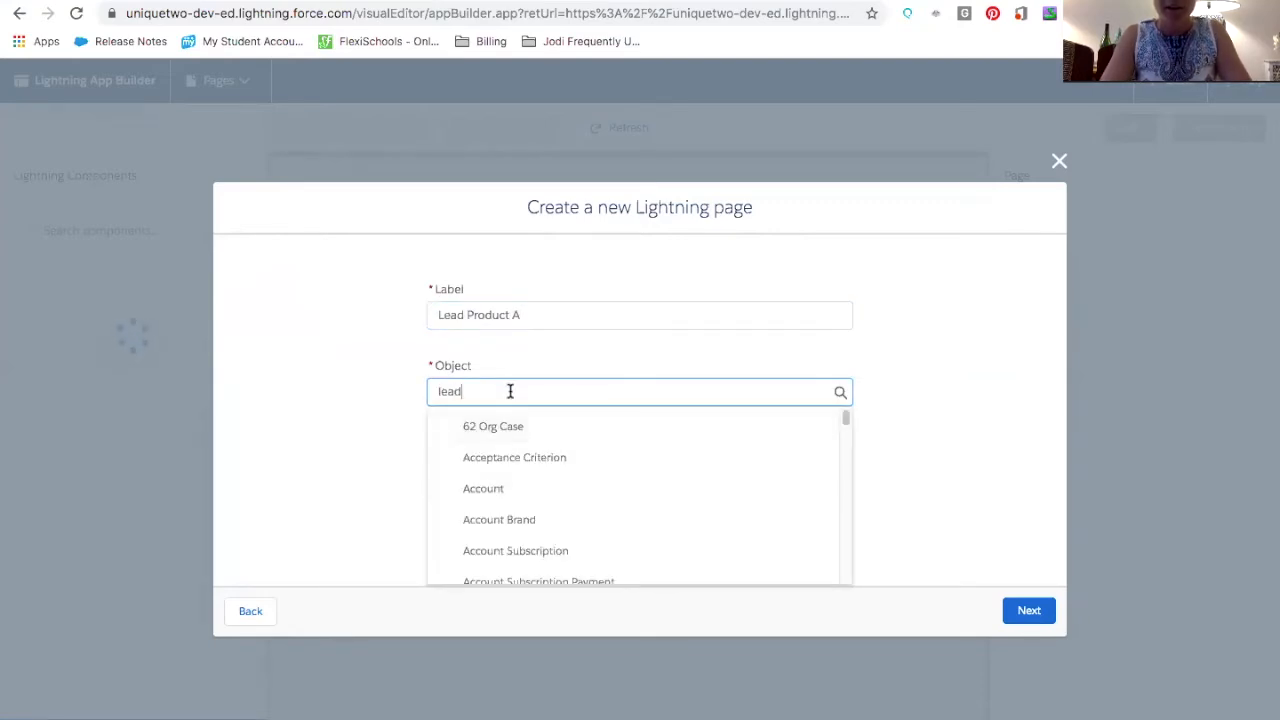
click(620, 428)
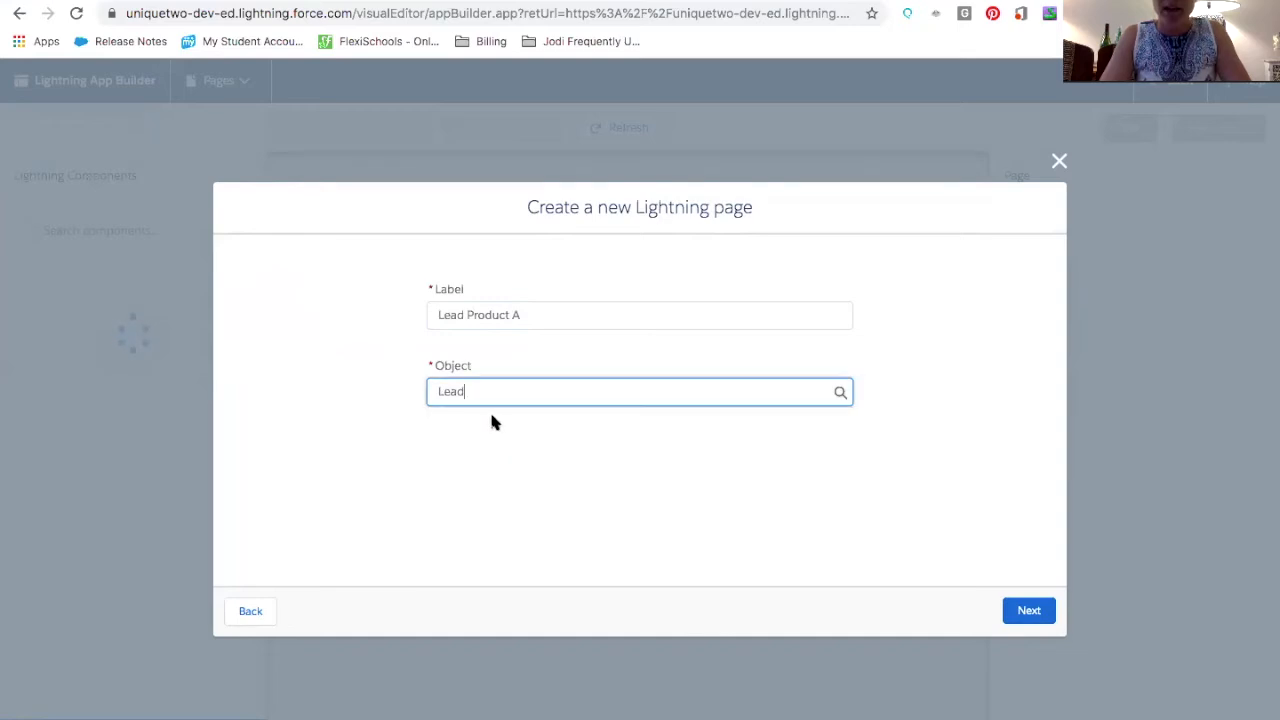
click(1028, 611)
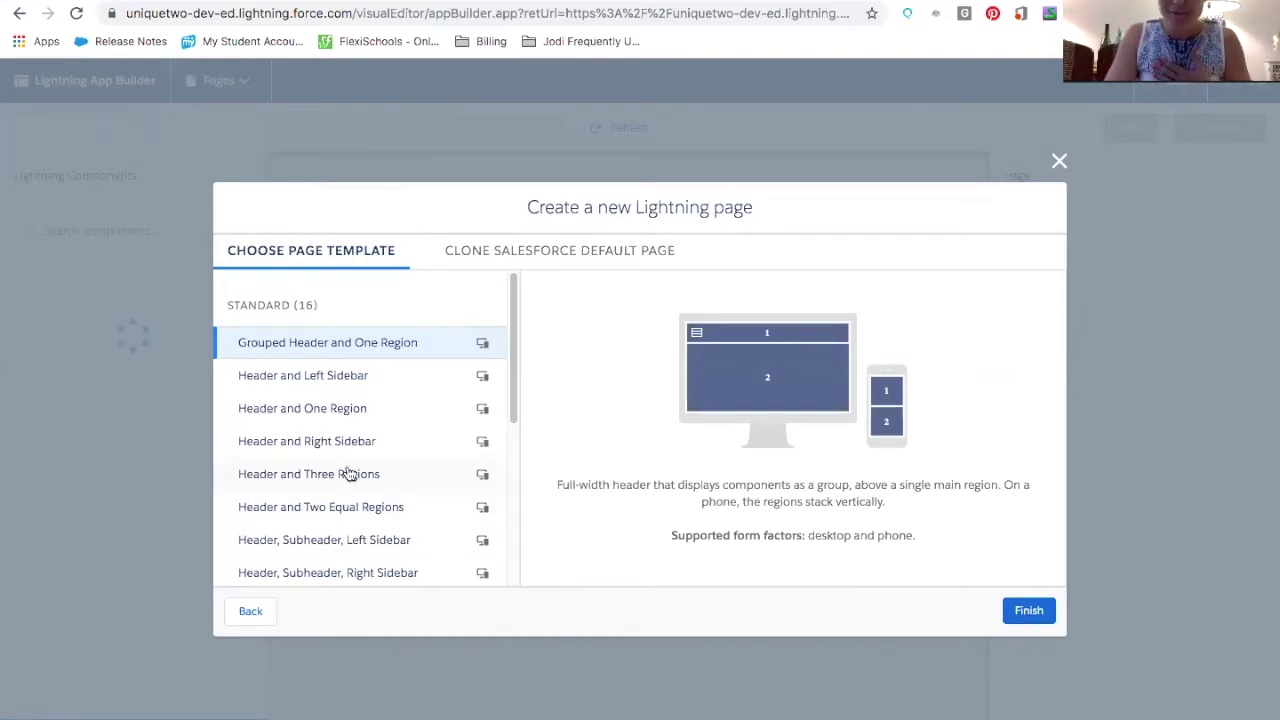
Pick the Header, Subheader, Left Sidebar template and finish creating the page
click(336, 378)
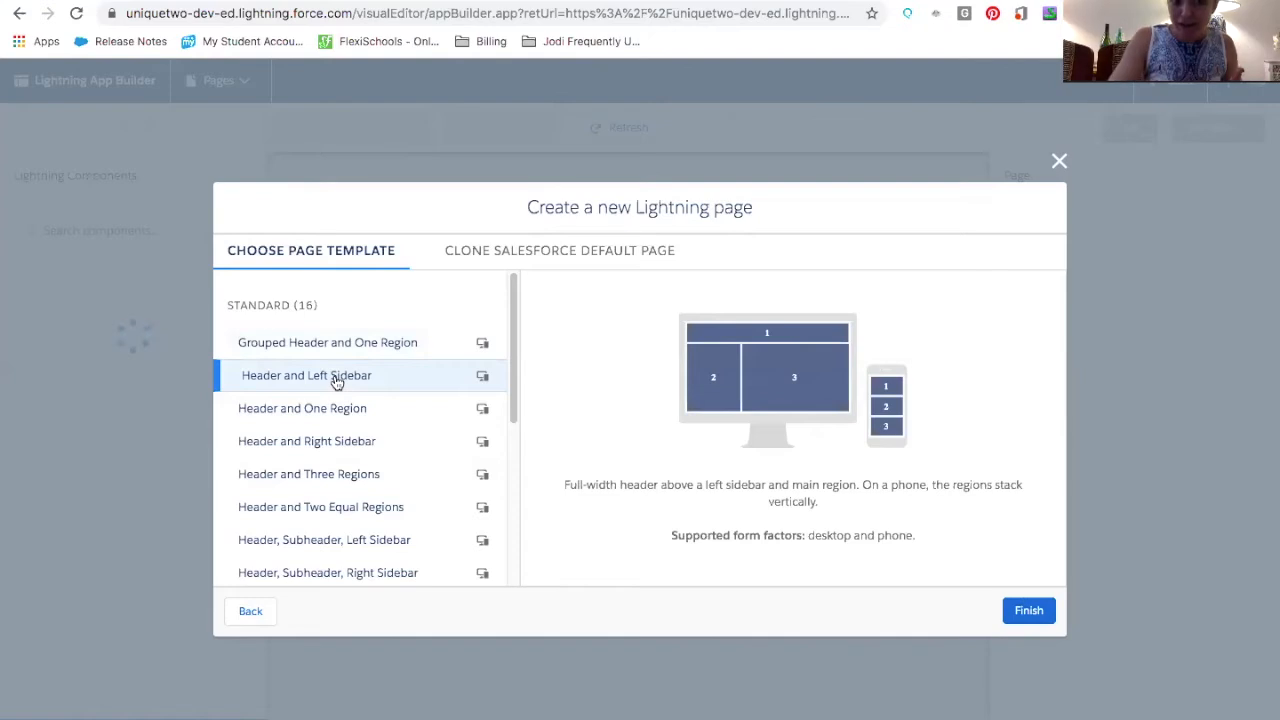
click(340, 410)
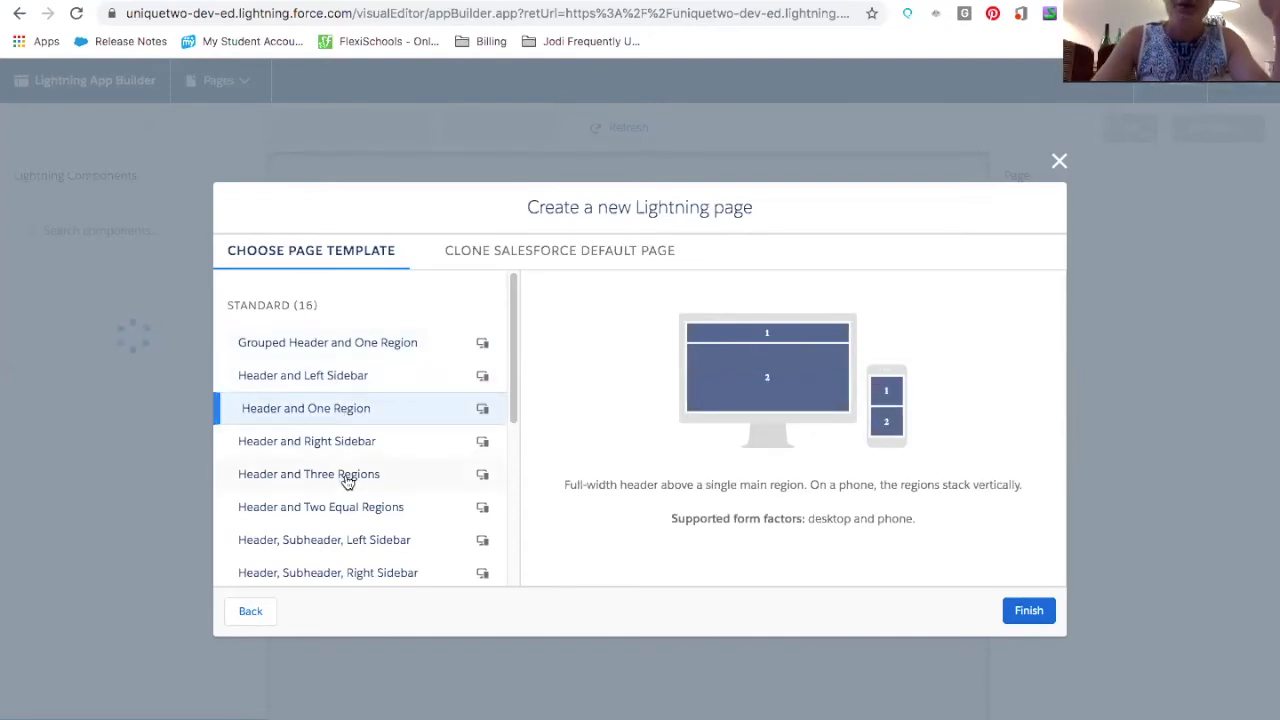
scroll(346, 480, down, 2)
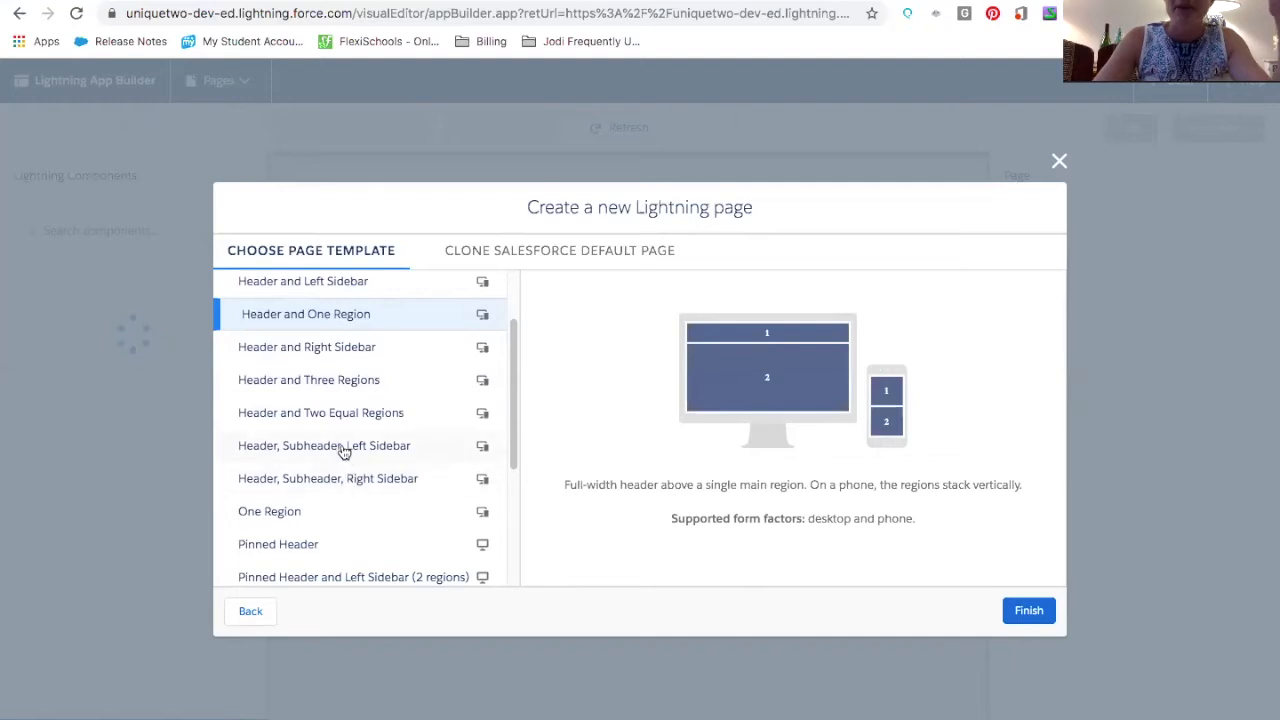
click(342, 449)
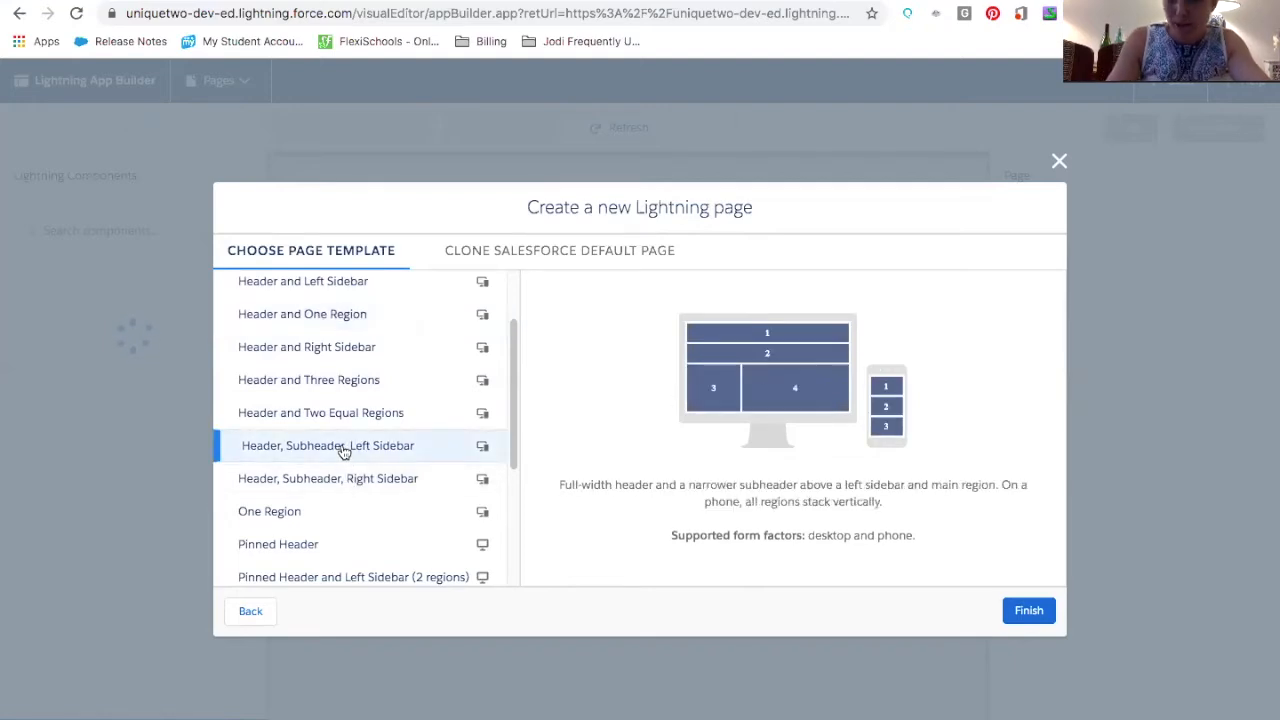
click(1024, 607)
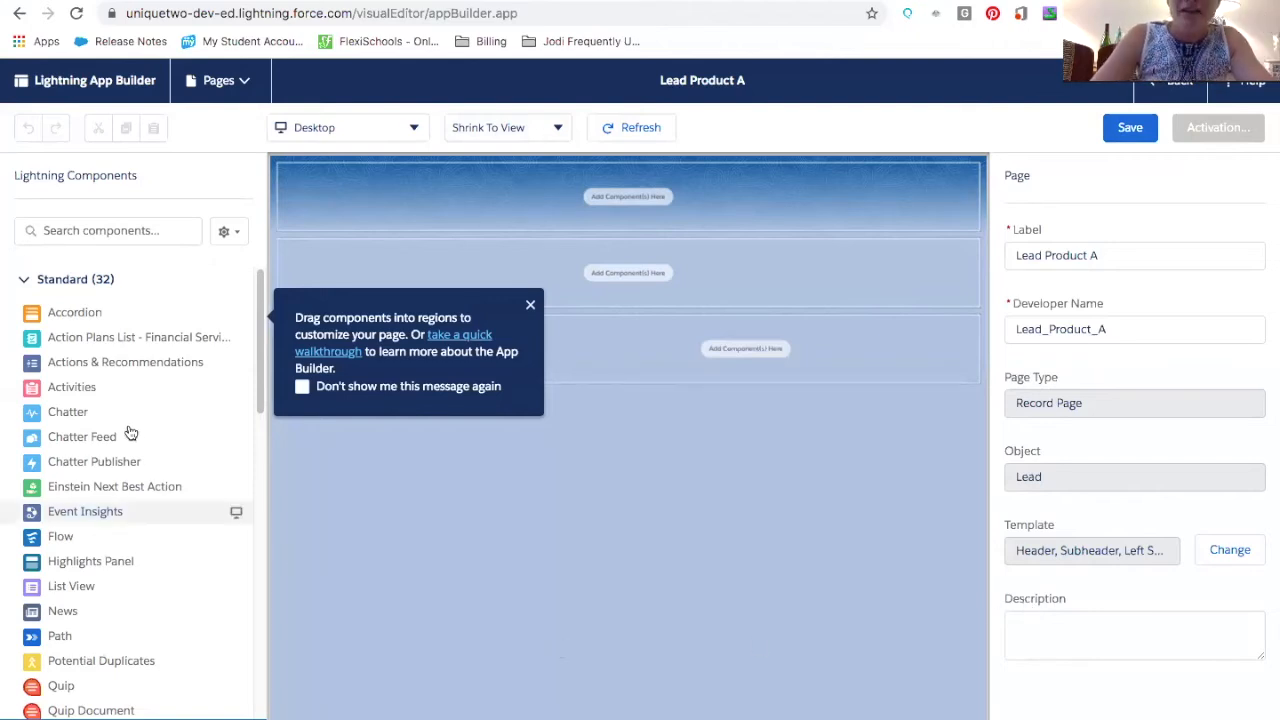
mouse_move(189, 619)
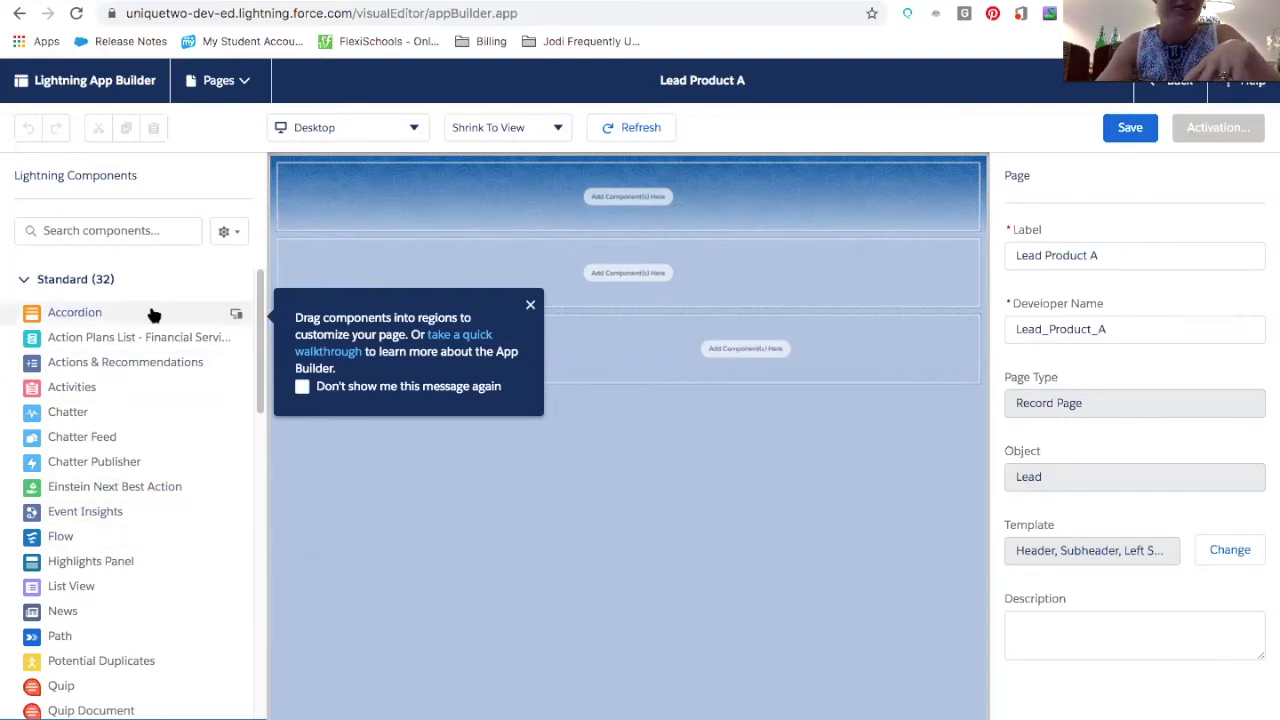
Add the Path component to the page's header region and dismiss the Important Changes notice
scroll(116, 530, down, 1)
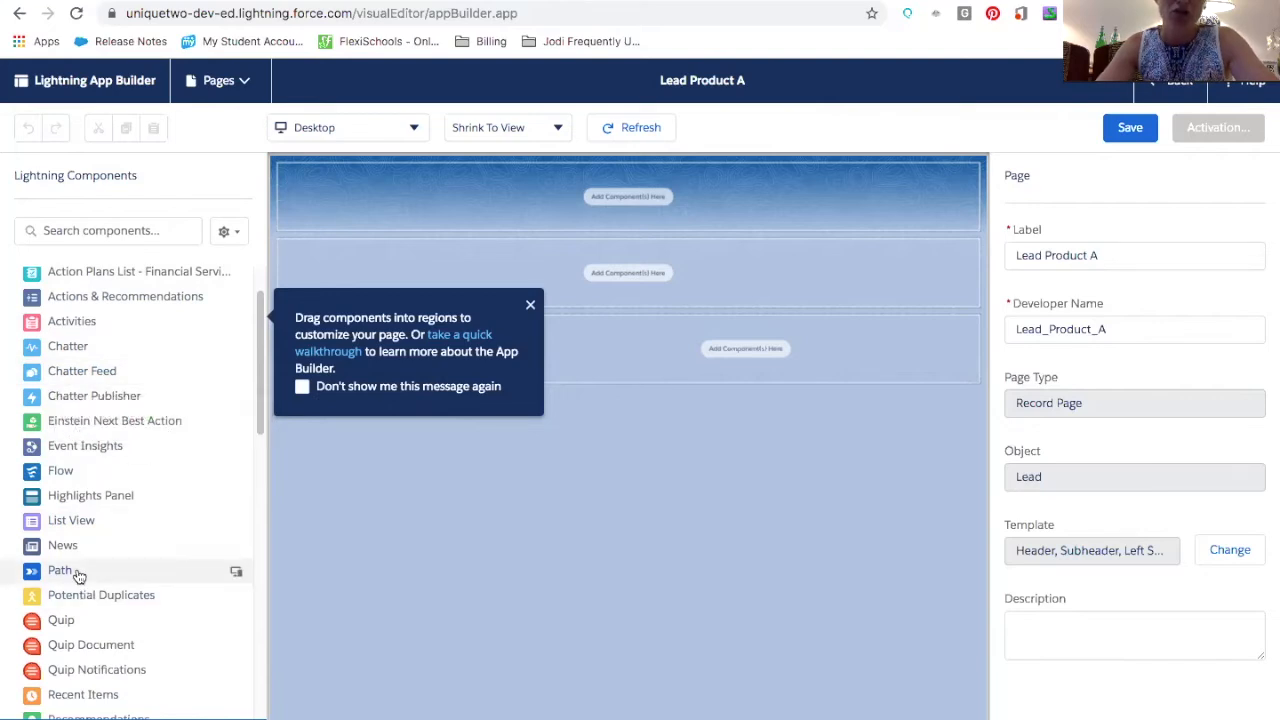
drag(57, 569, 622, 204)
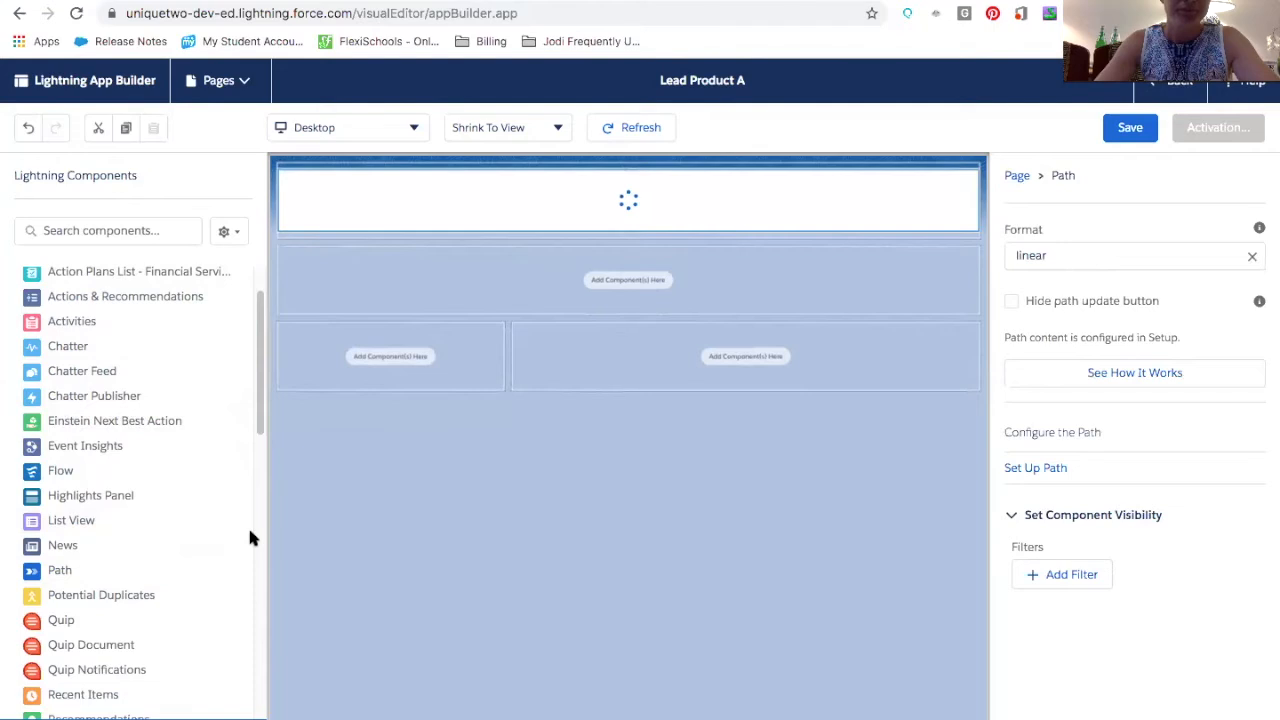
scroll(72, 575, down, 1)
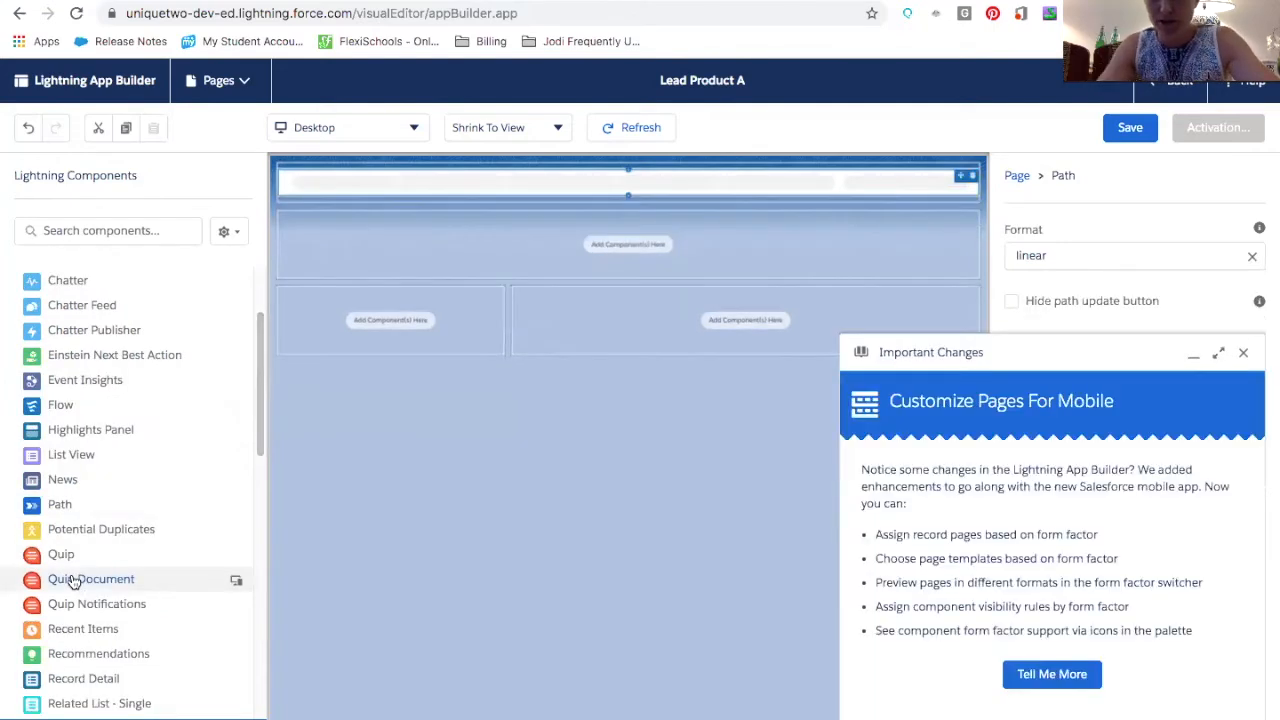
click(1243, 352)
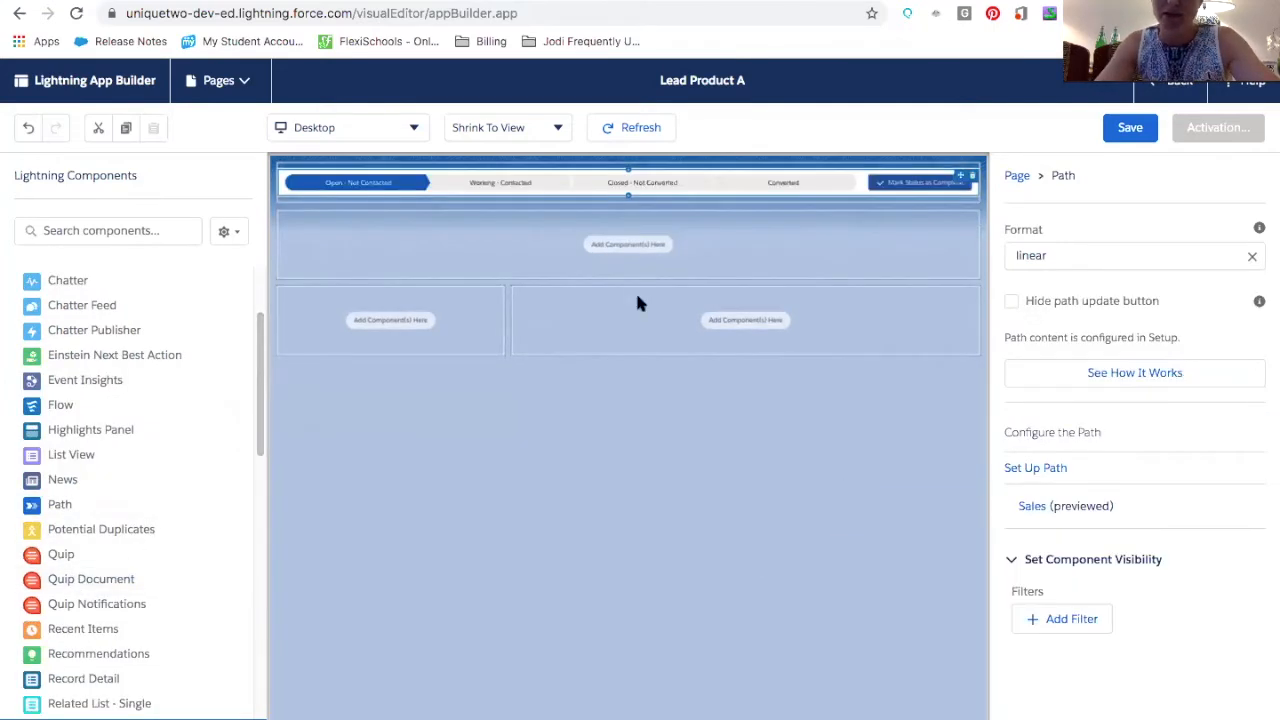
Place the Related Lists component in the left sidebar region
scroll(108, 535, down, 4)
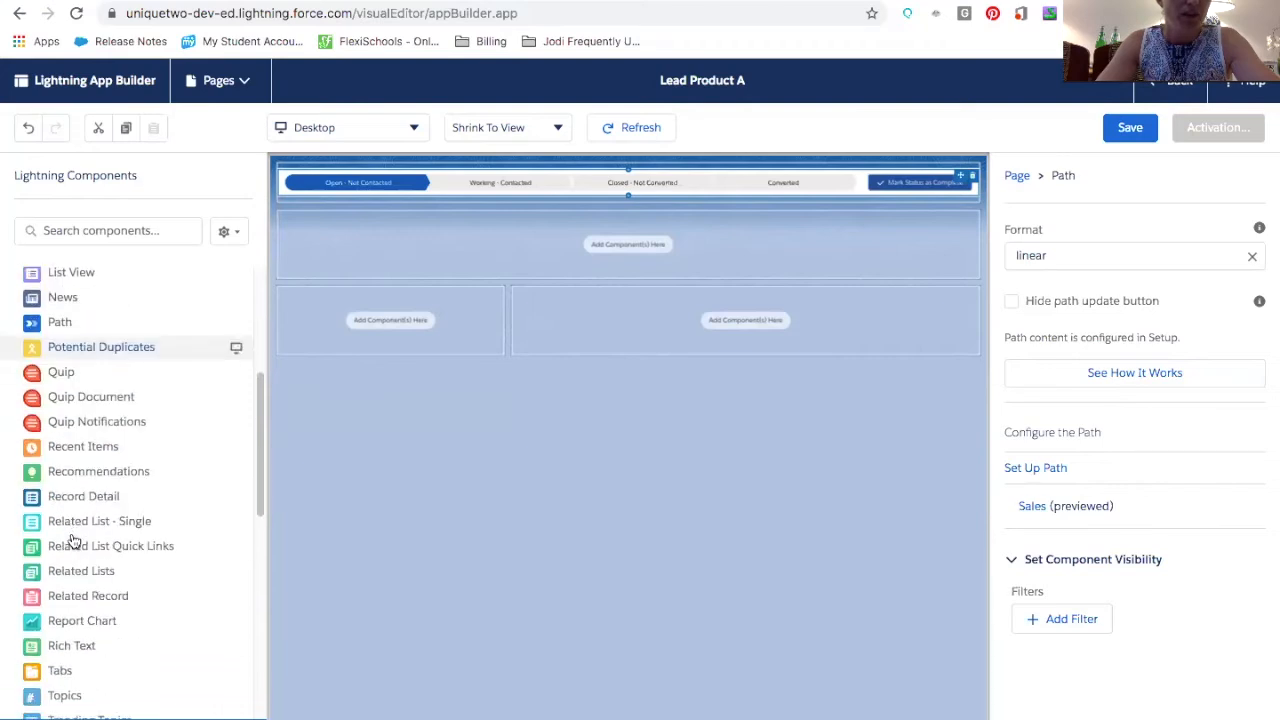
scroll(72, 540, down, 1)
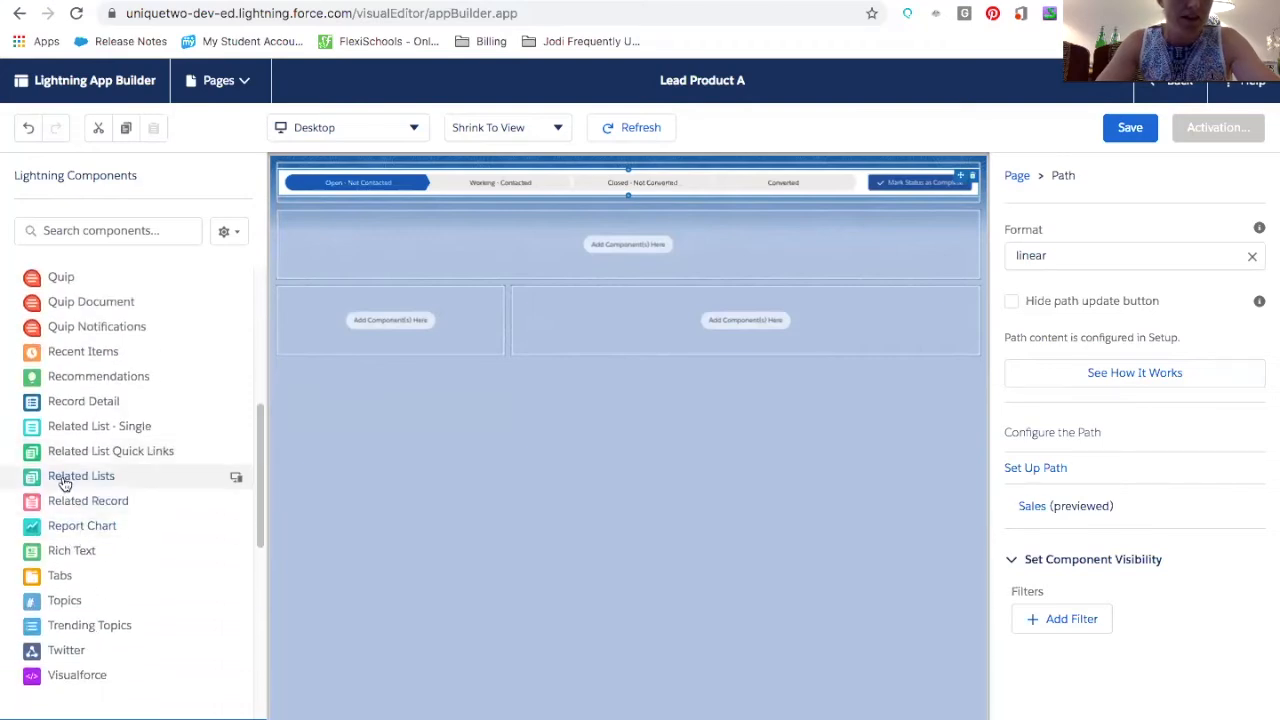
drag(64, 484, 335, 305)
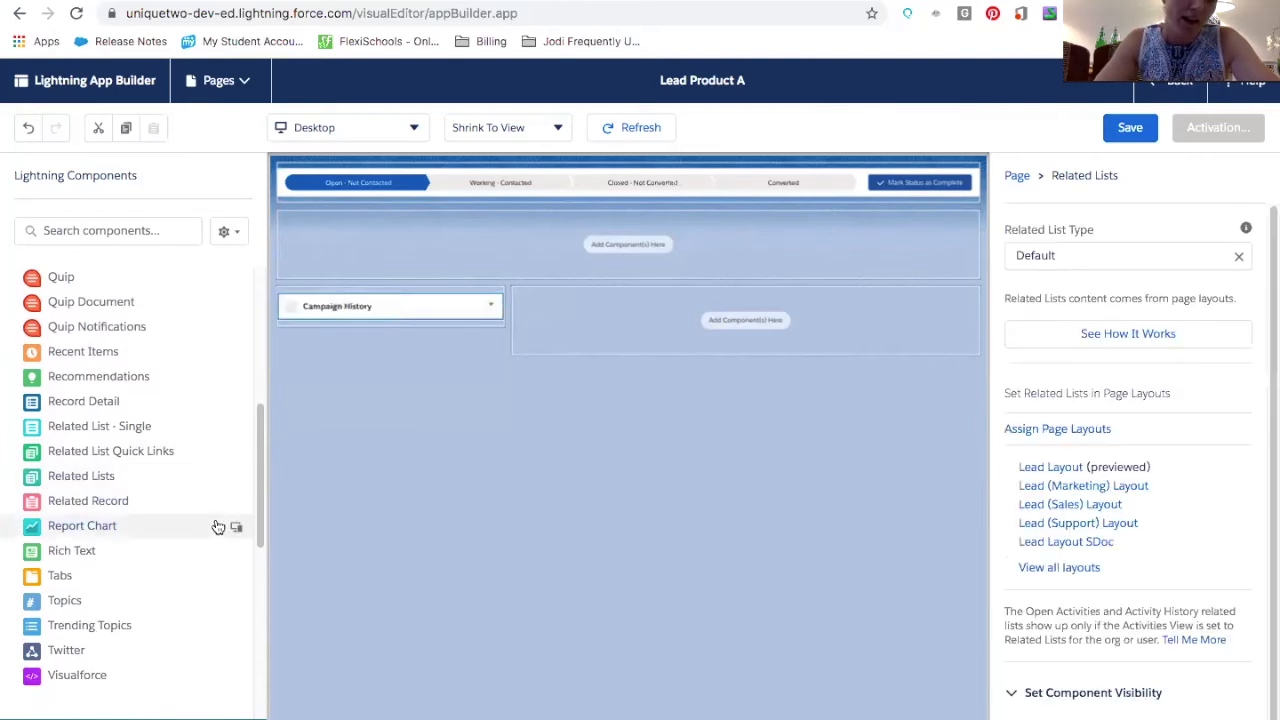
Add a Rich Text component to the main region with the text "Type in all of your instructions"
drag(91, 554, 681, 316)
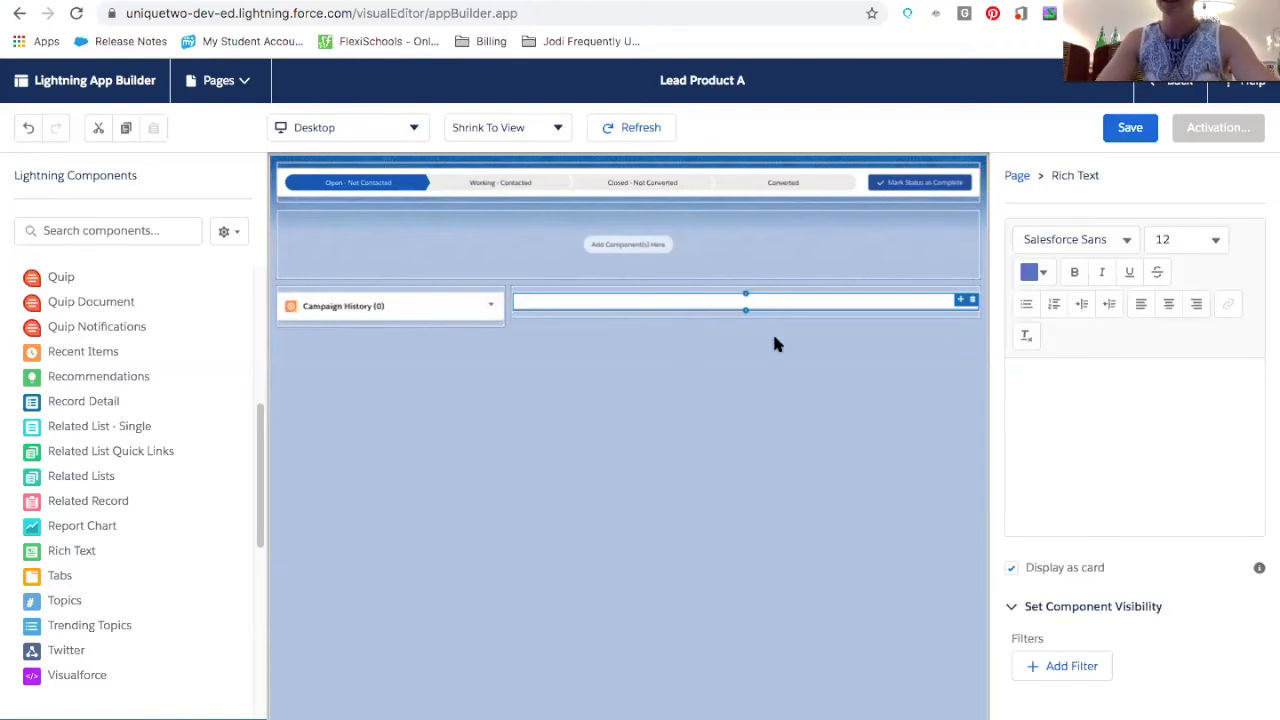
click(1065, 392)
text(Type in)
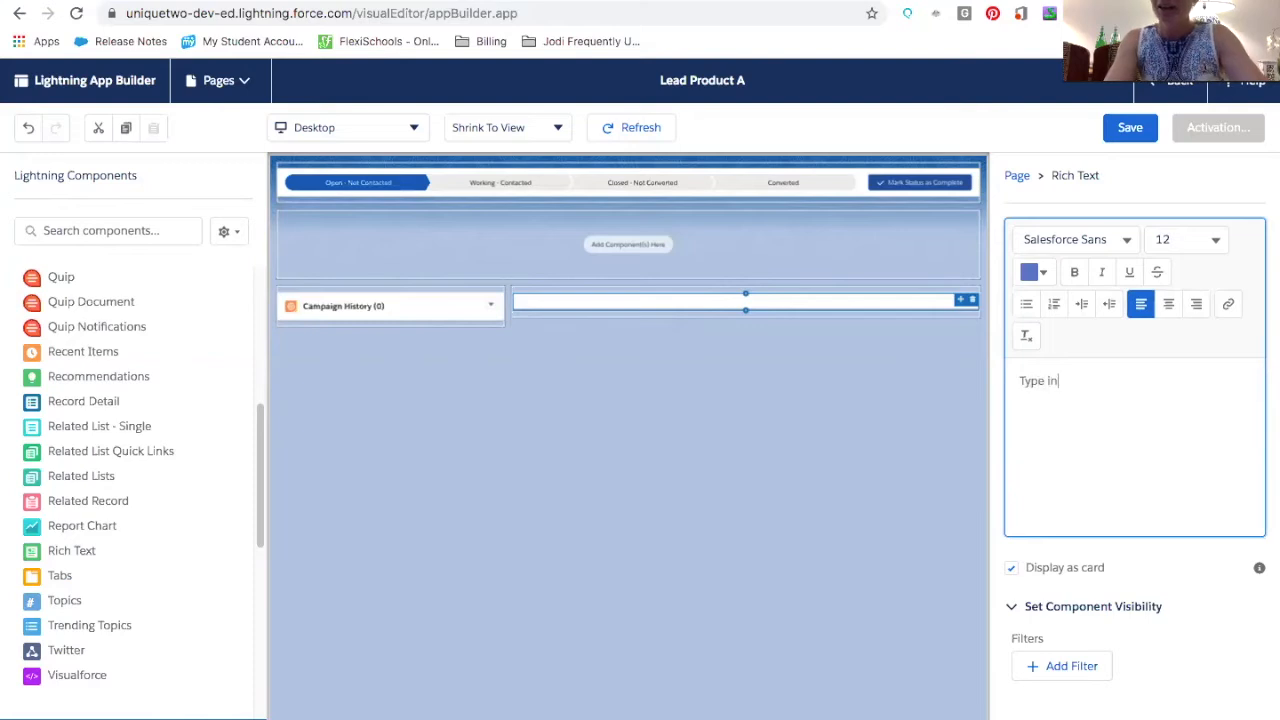
text( all of your instructions)
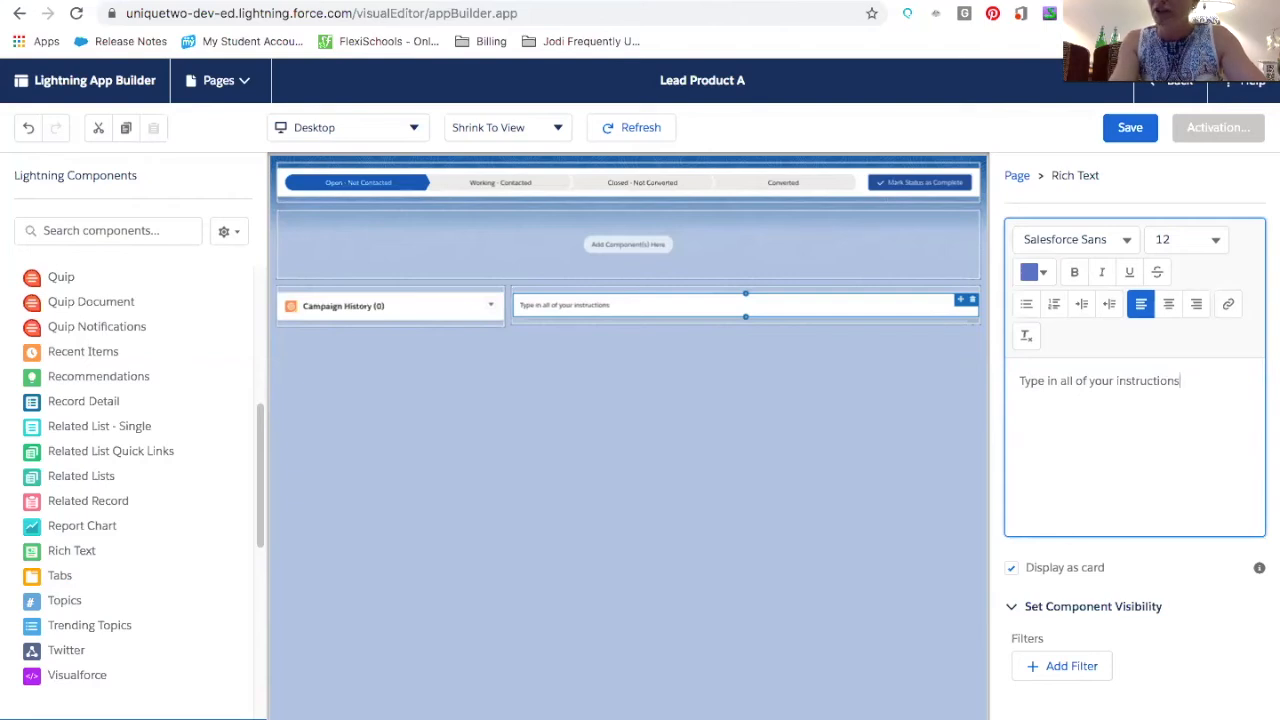
Set the rich text's font size to 16
click(1170, 240)
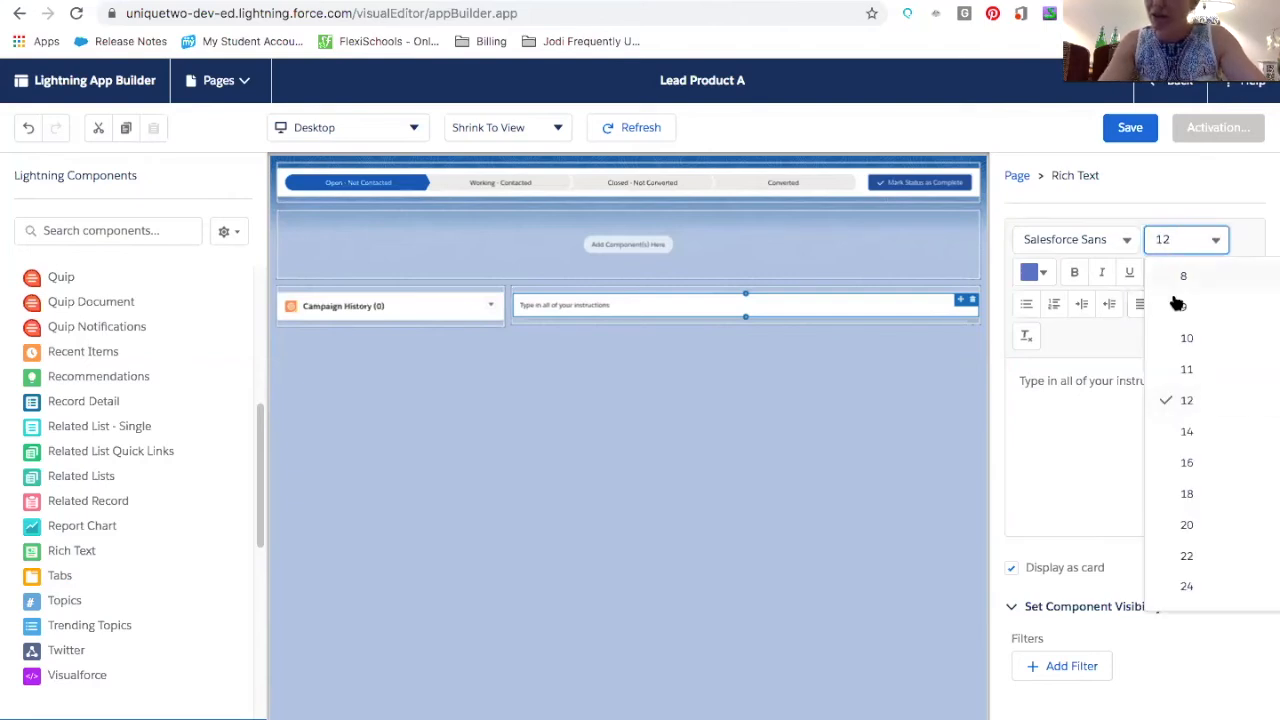
click(1185, 460)
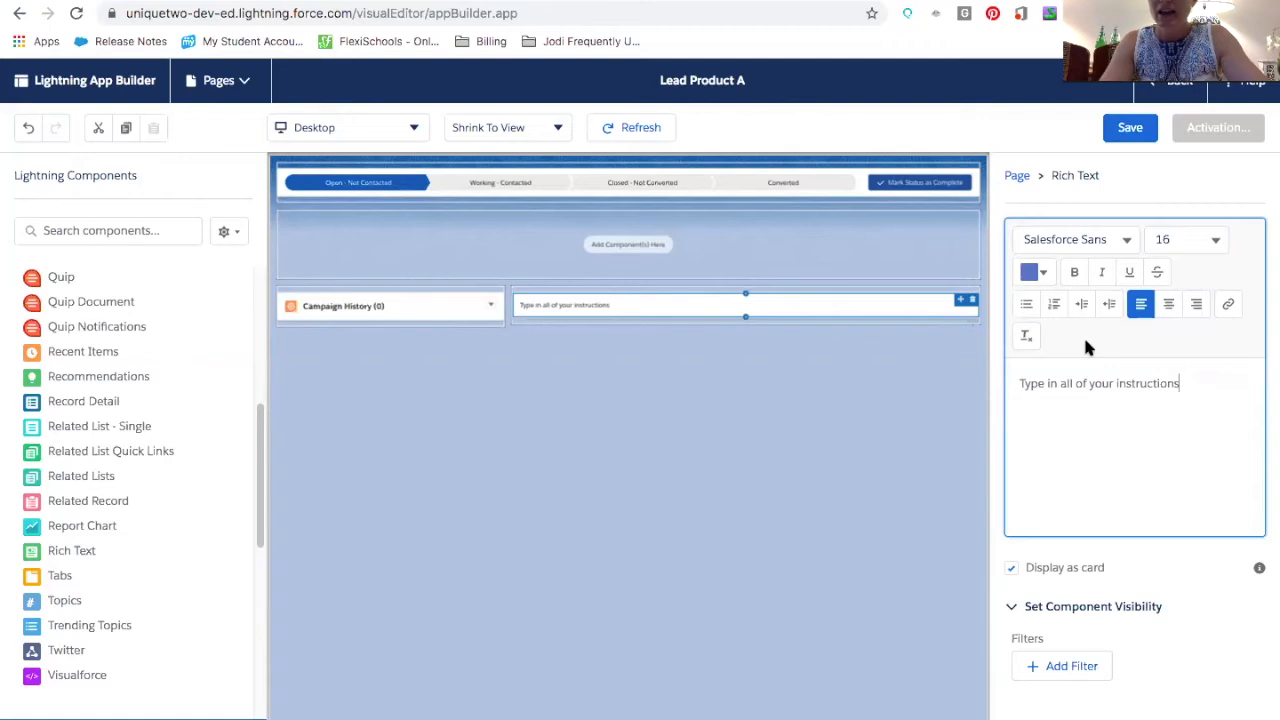
triple_click(1066, 383)
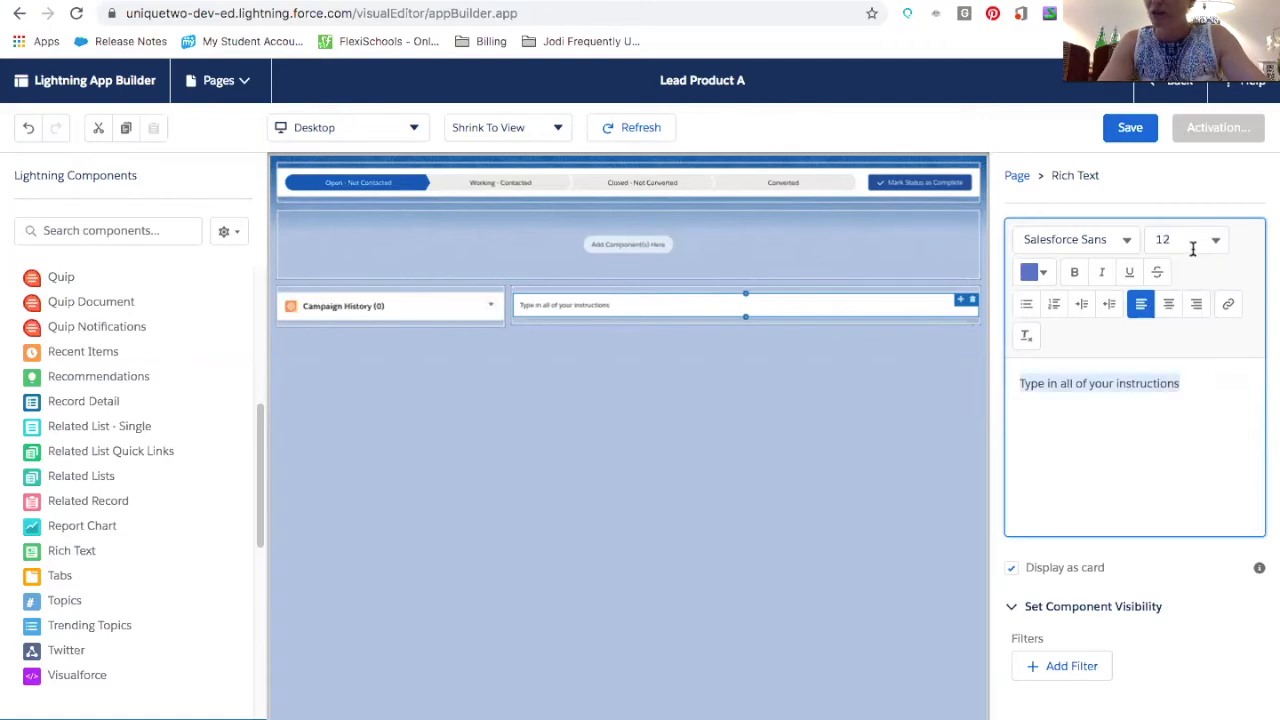
click(1193, 248)
click(1176, 466)
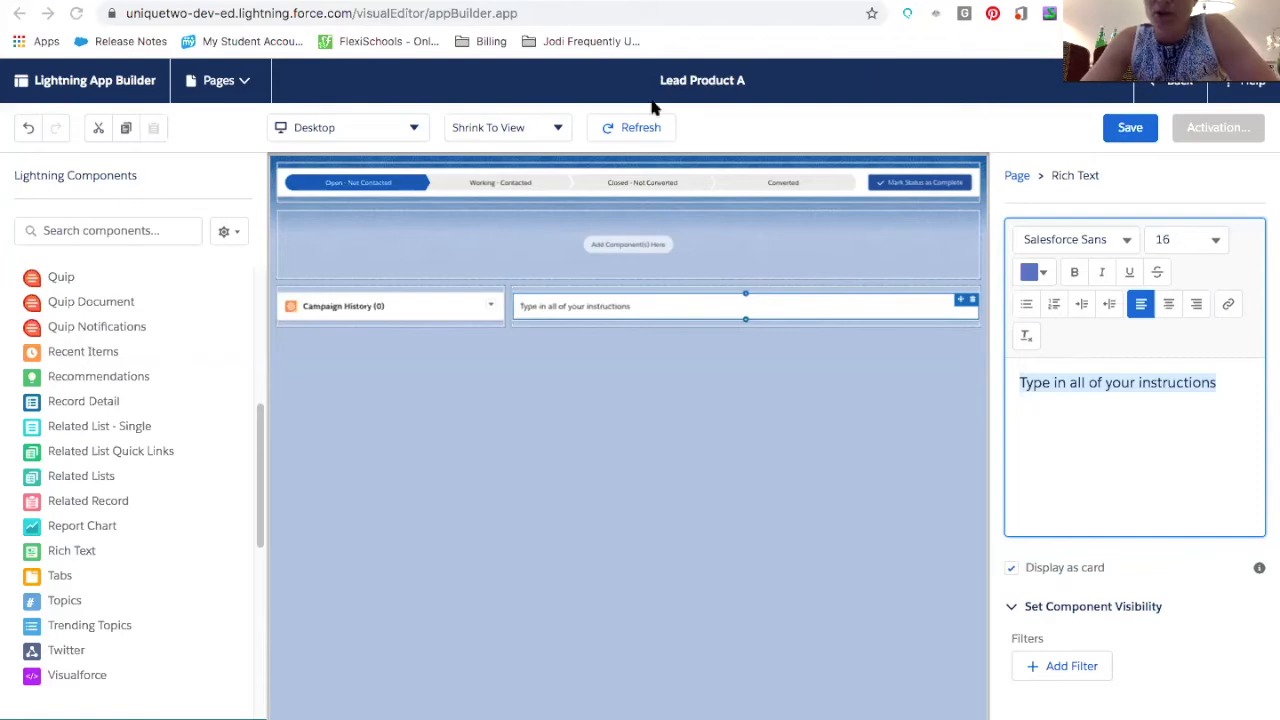
Save the Lead Product A page and start activating it
click(1131, 128)
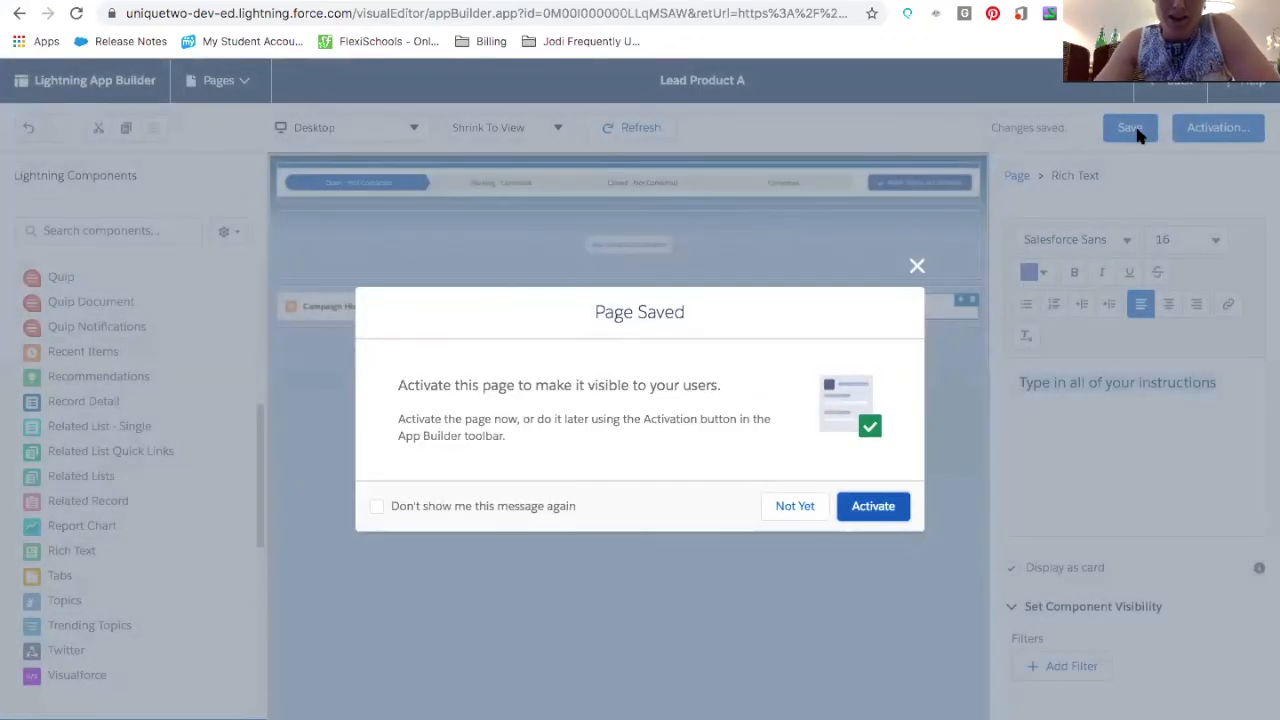
click(875, 503)
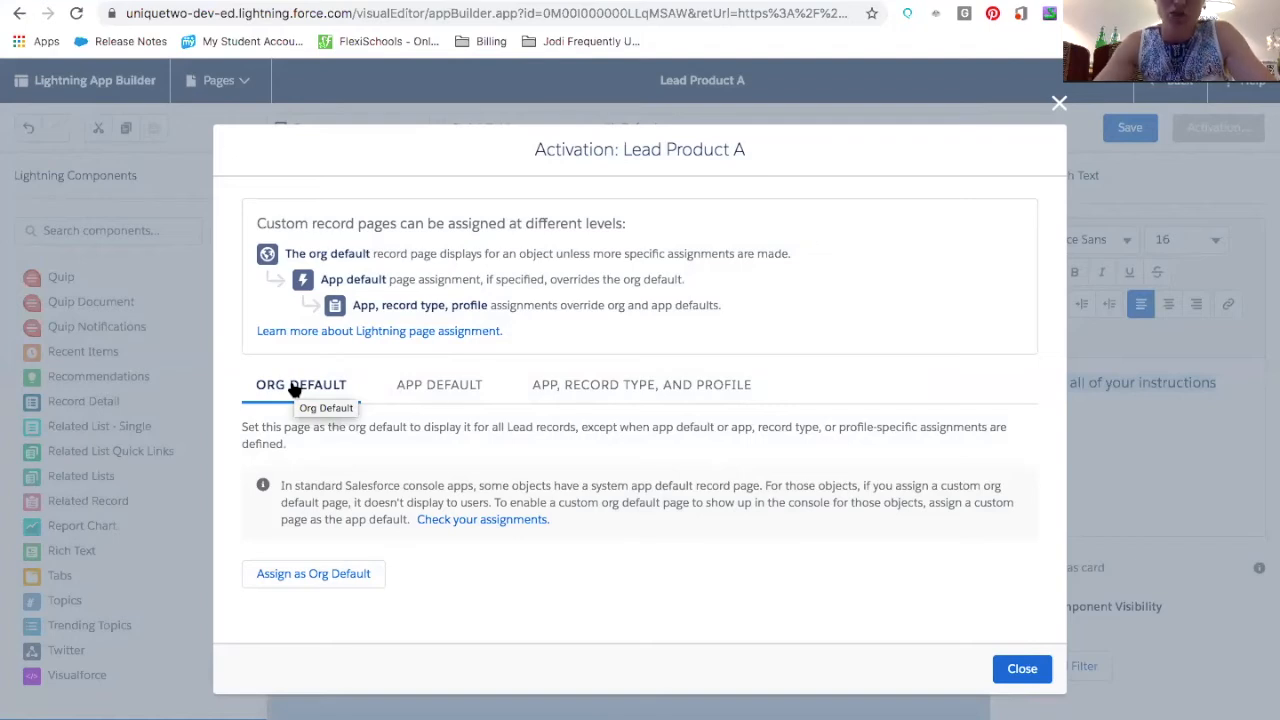
click(324, 573)
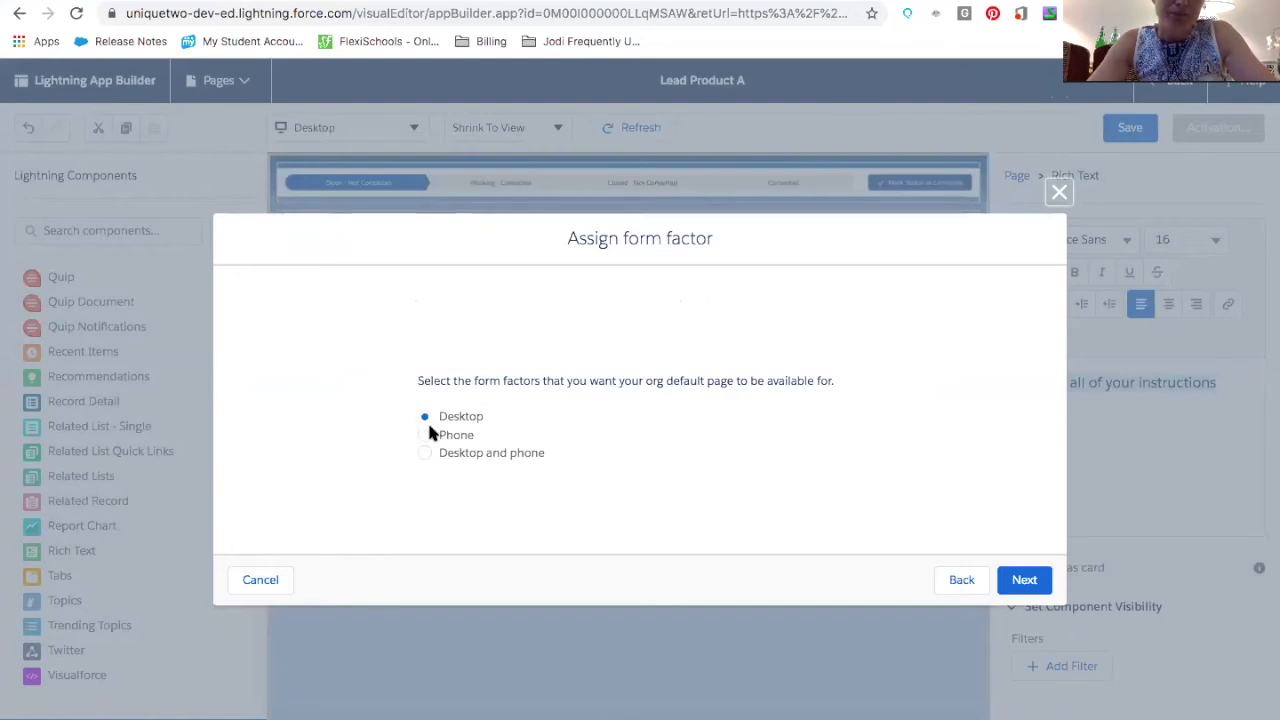
click(425, 452)
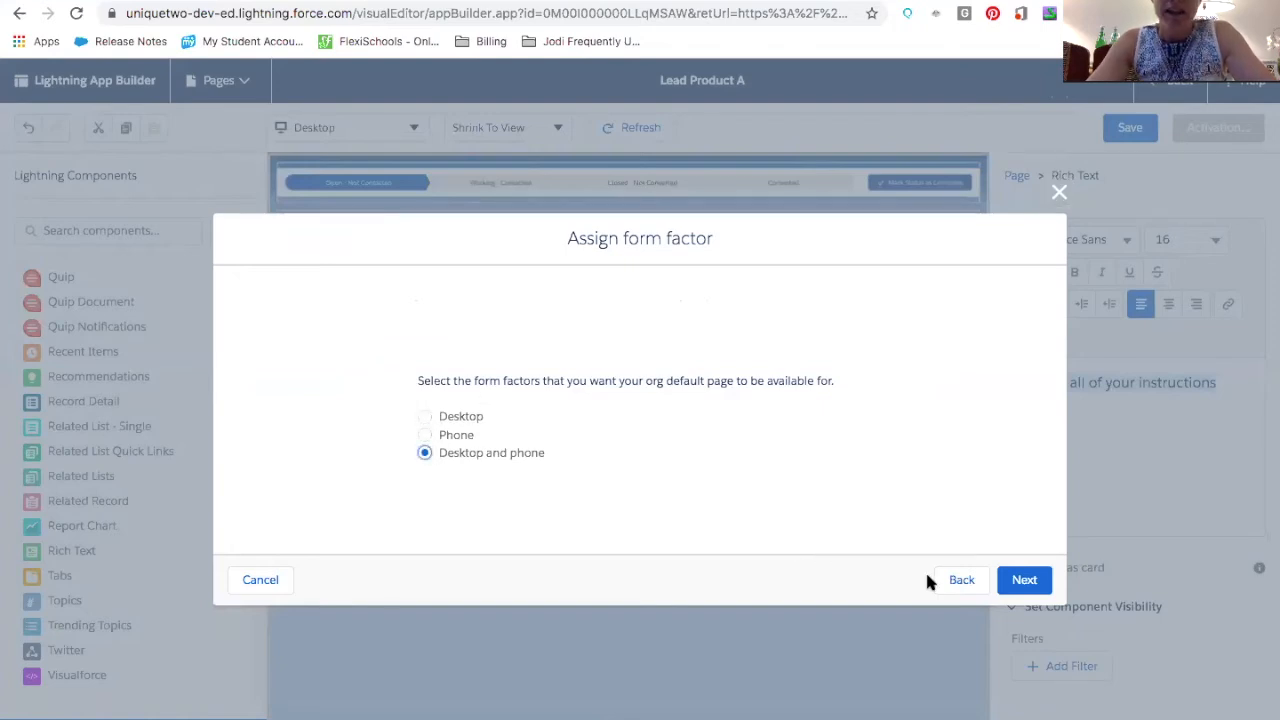
click(1024, 580)
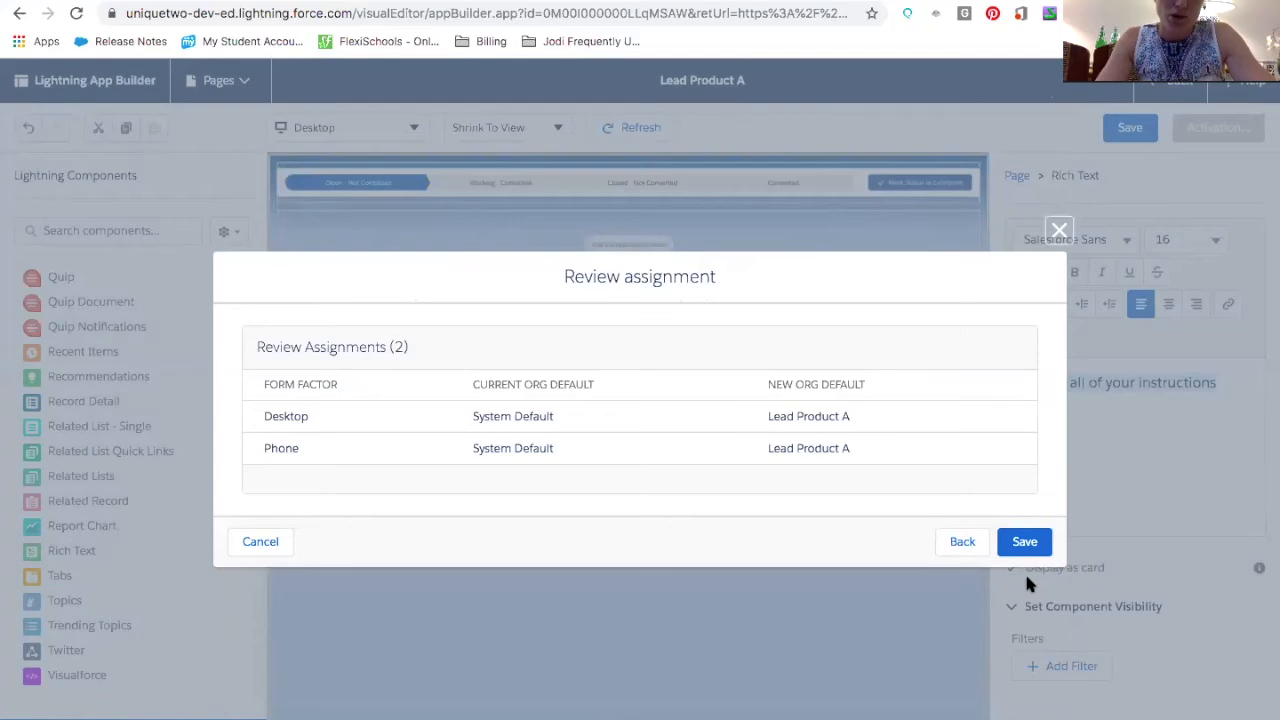
click(262, 543)
Reopen activation and review the App Default and App, Record Type, and Profile assignment options
click(1205, 130)
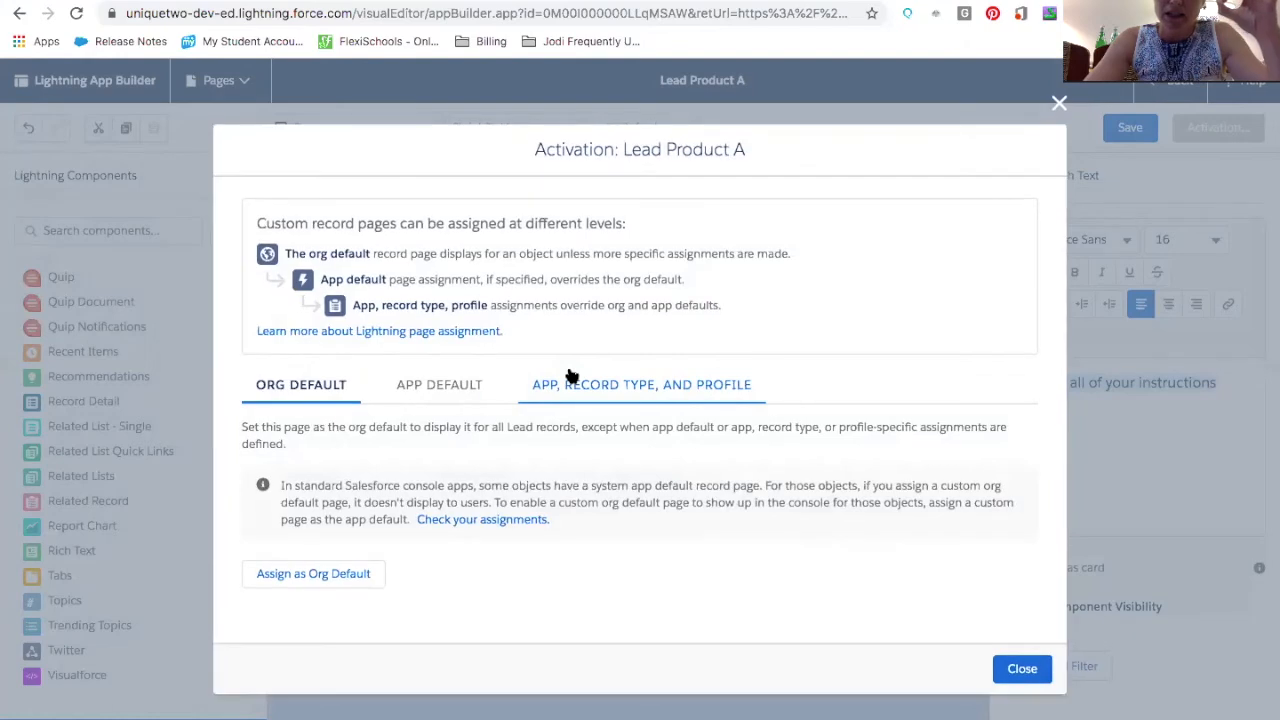
click(440, 385)
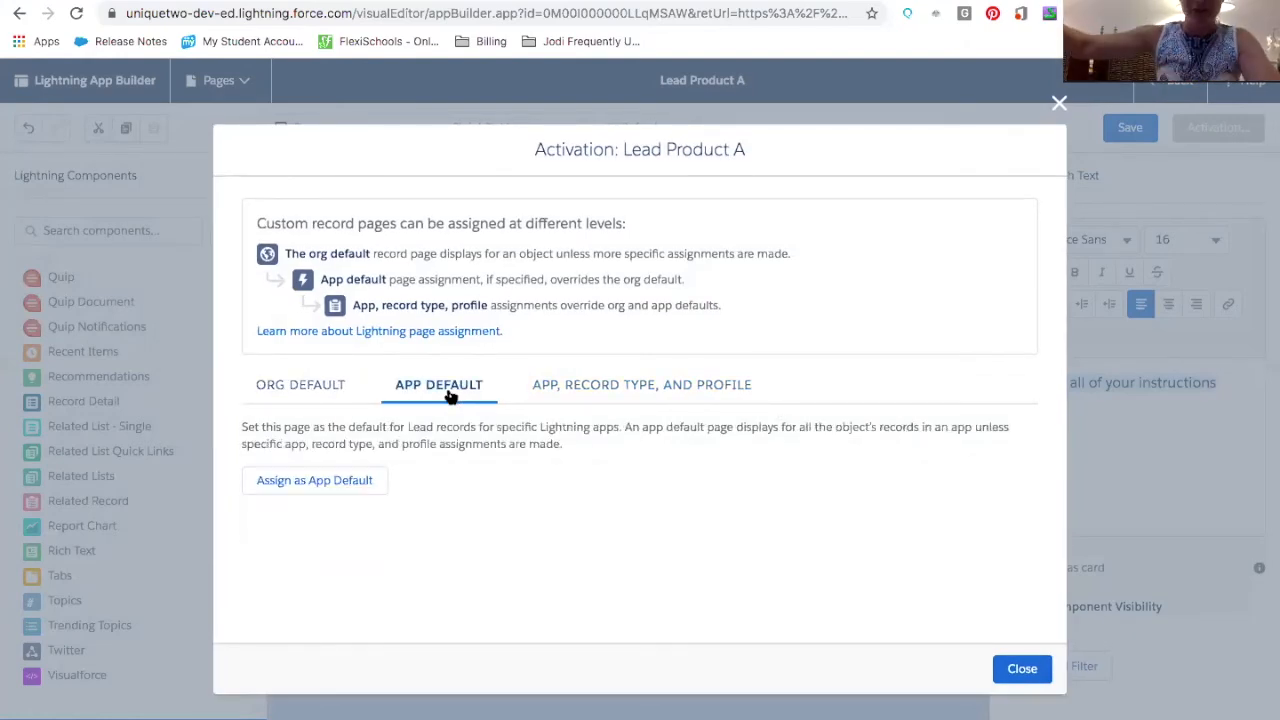
click(640, 392)
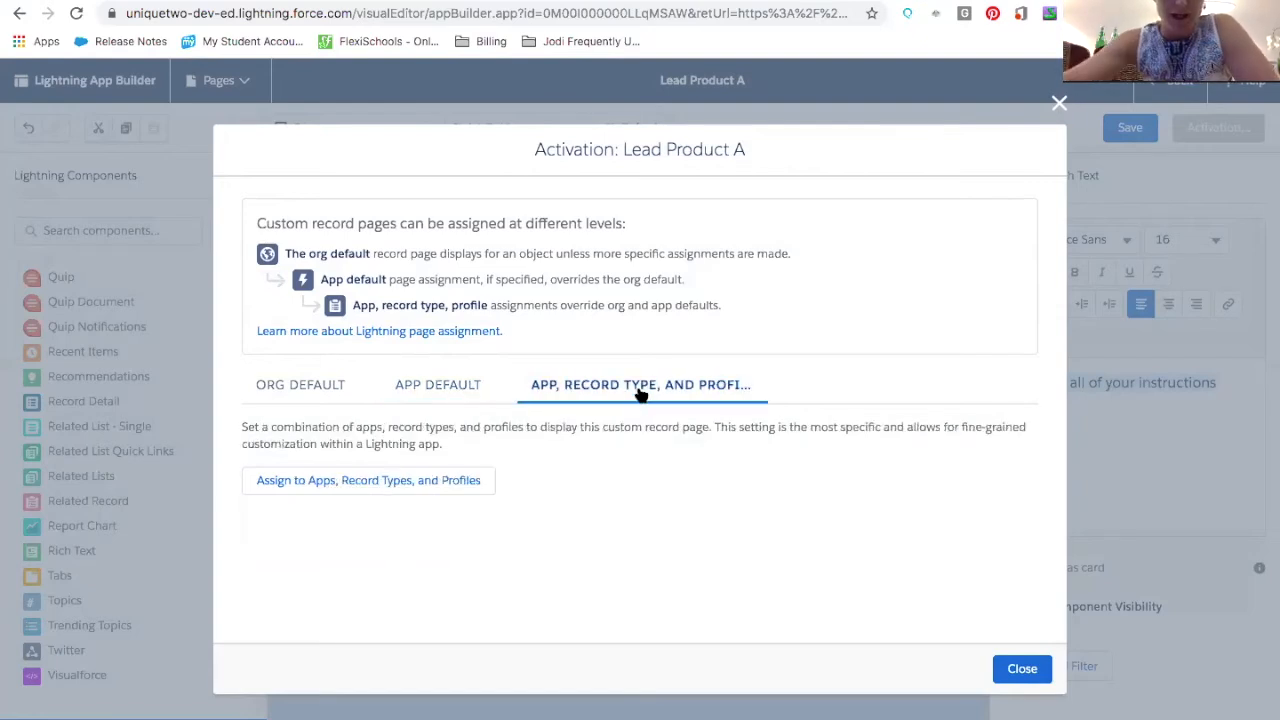
click(283, 487)
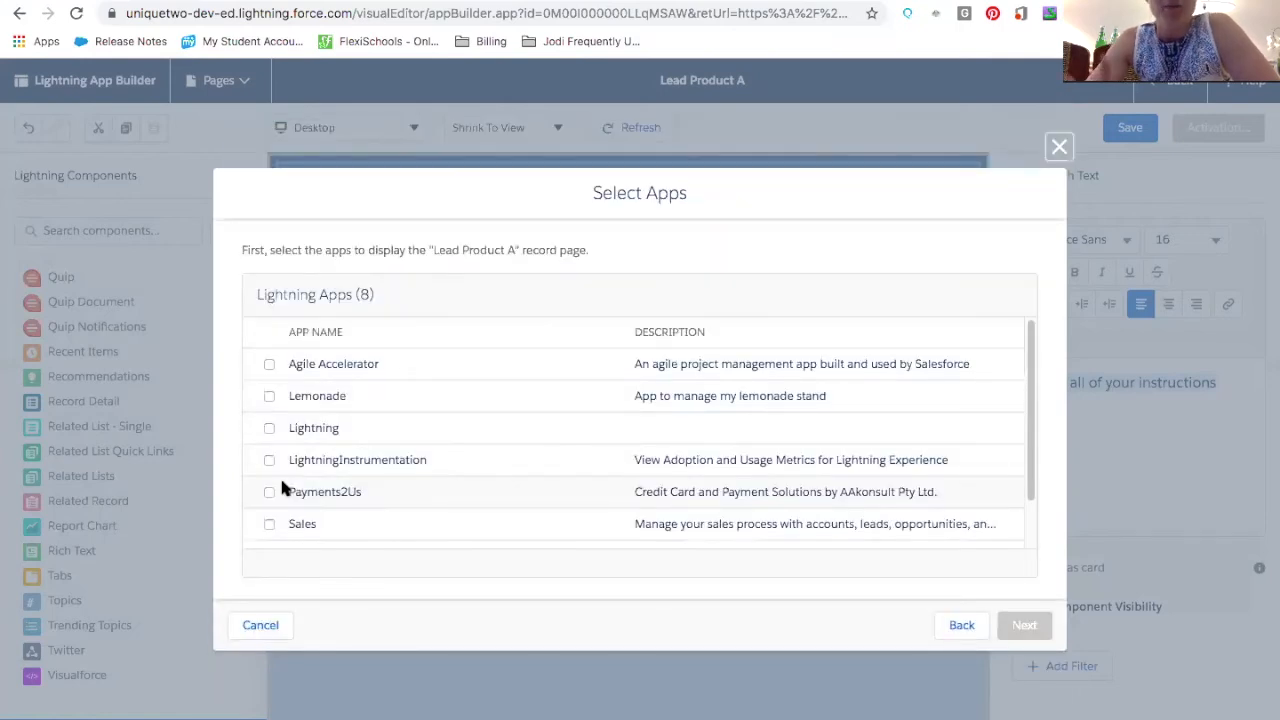
click(270, 523)
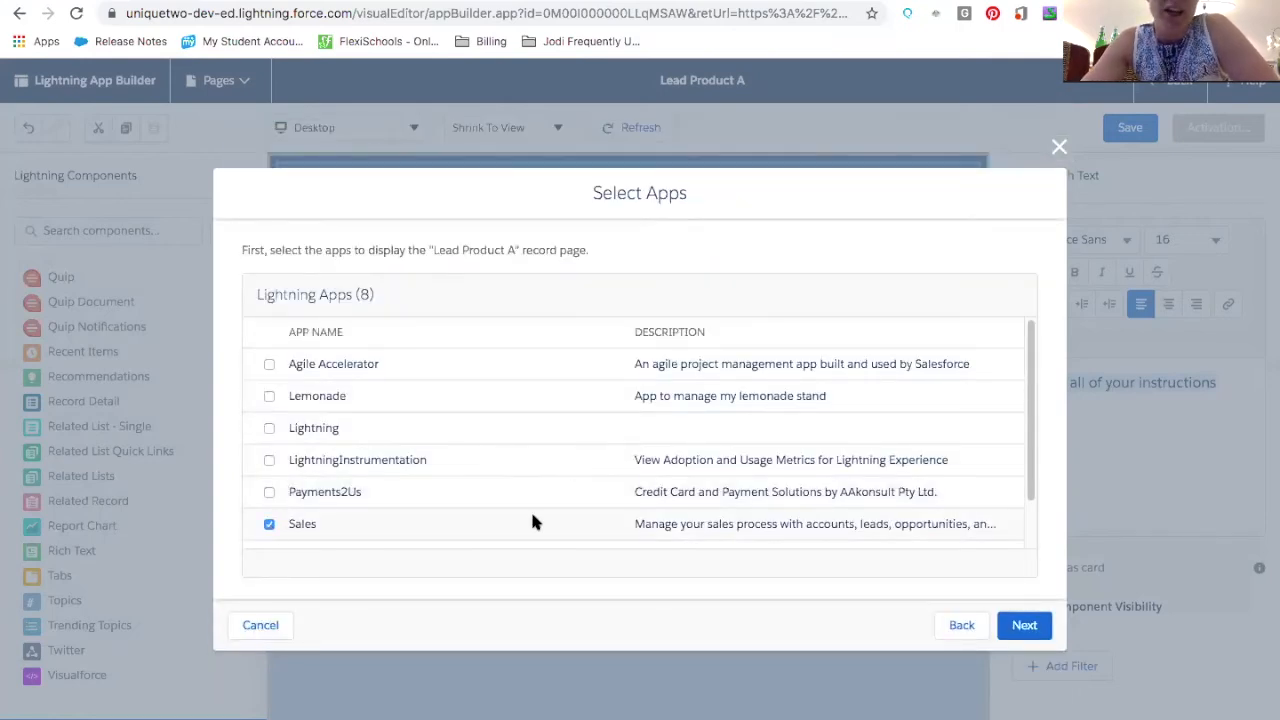
click(1023, 620)
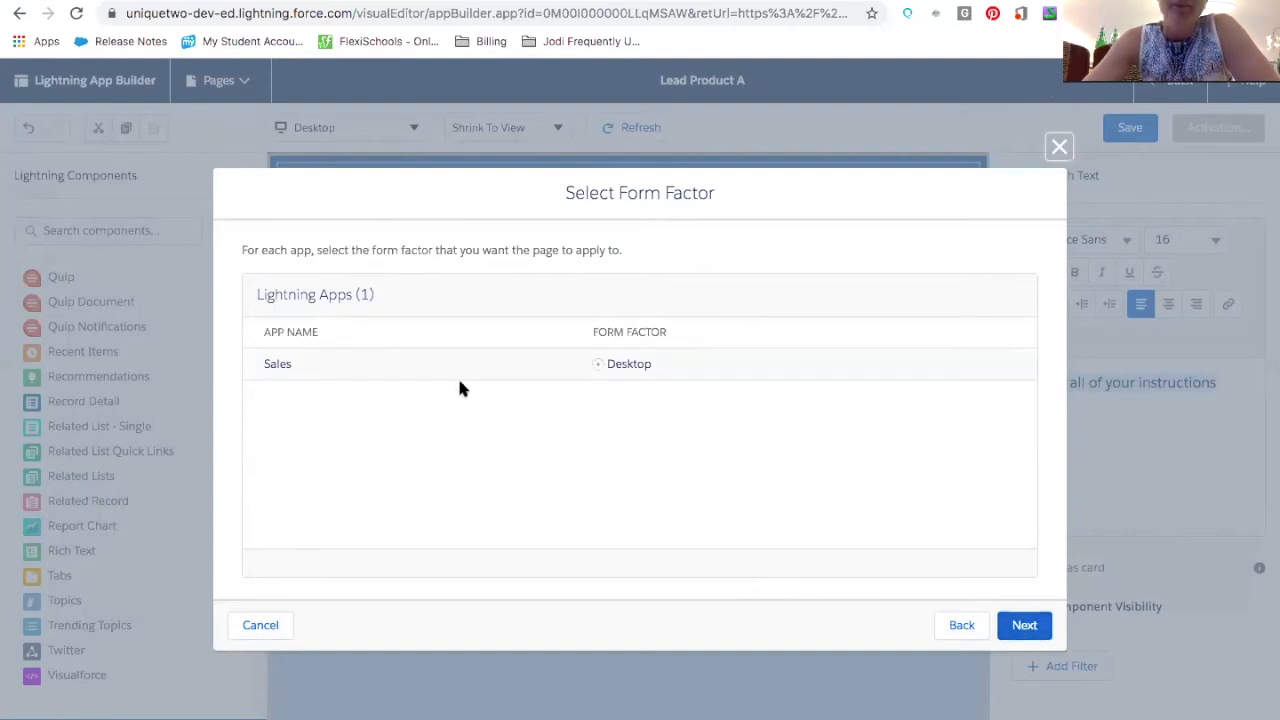
click(1022, 624)
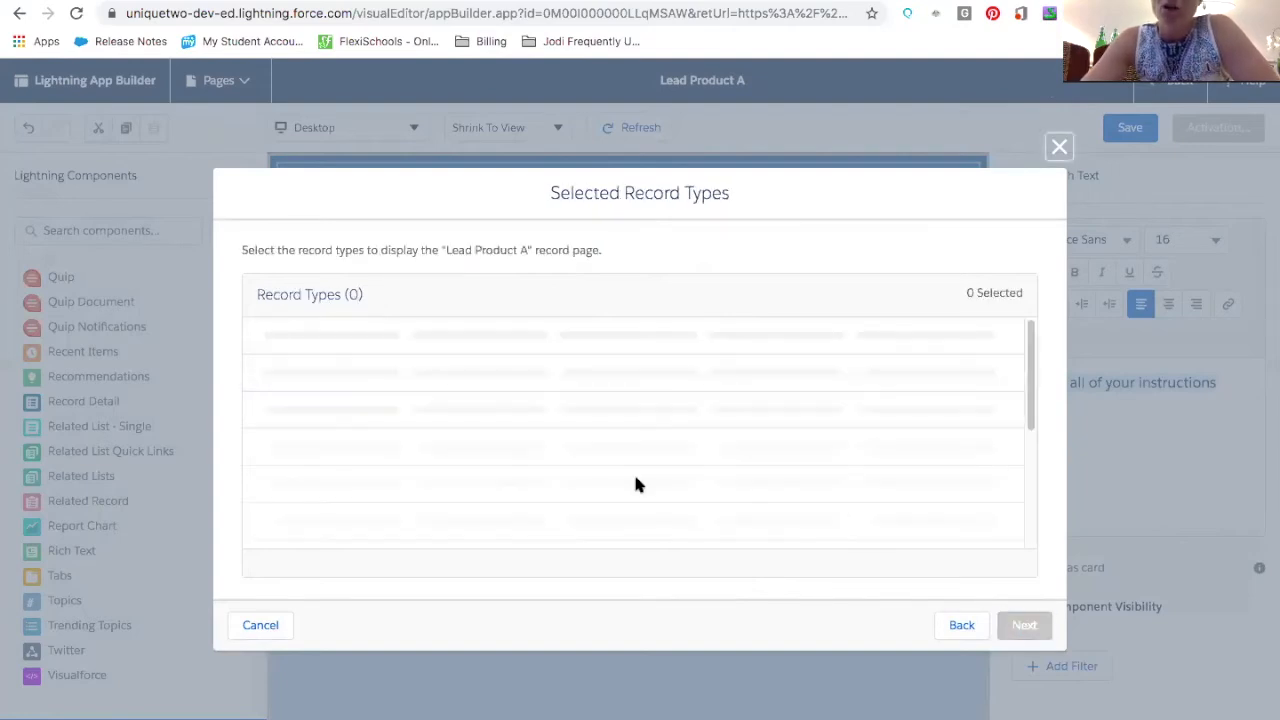
click(268, 366)
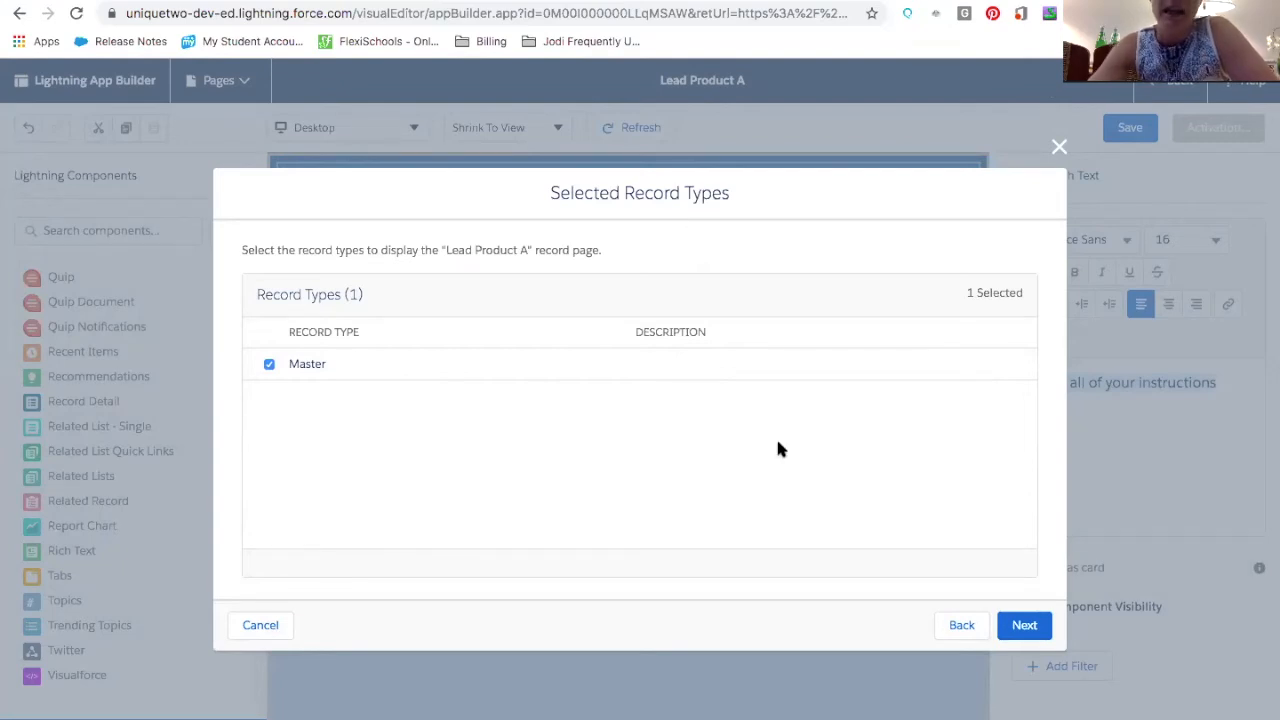
click(1034, 624)
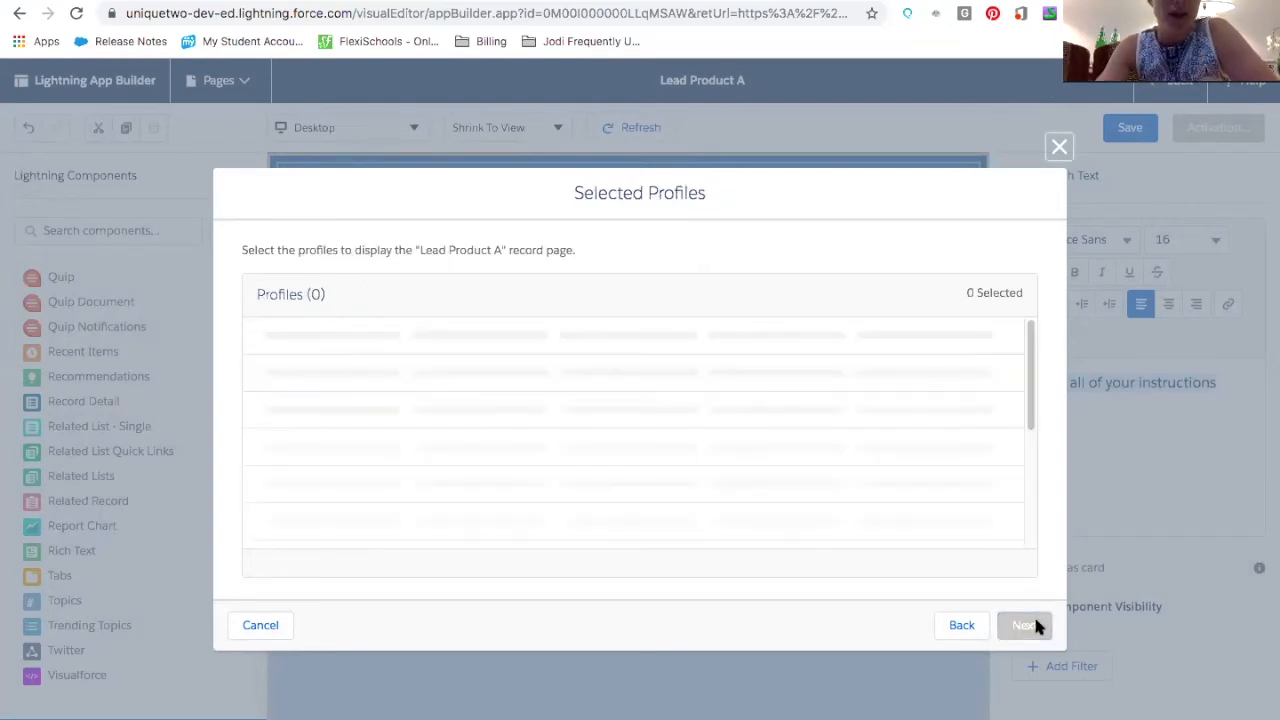
scroll(247, 472, down, 8)
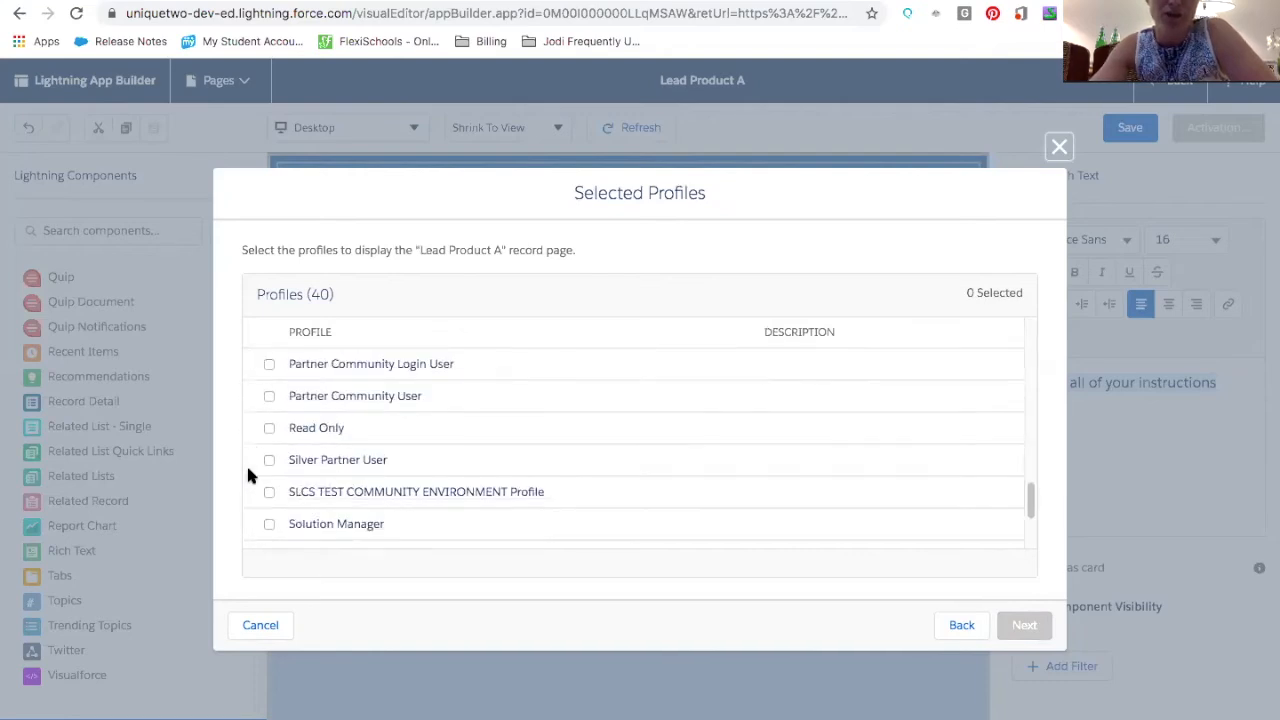
scroll(248, 474, down, 3)
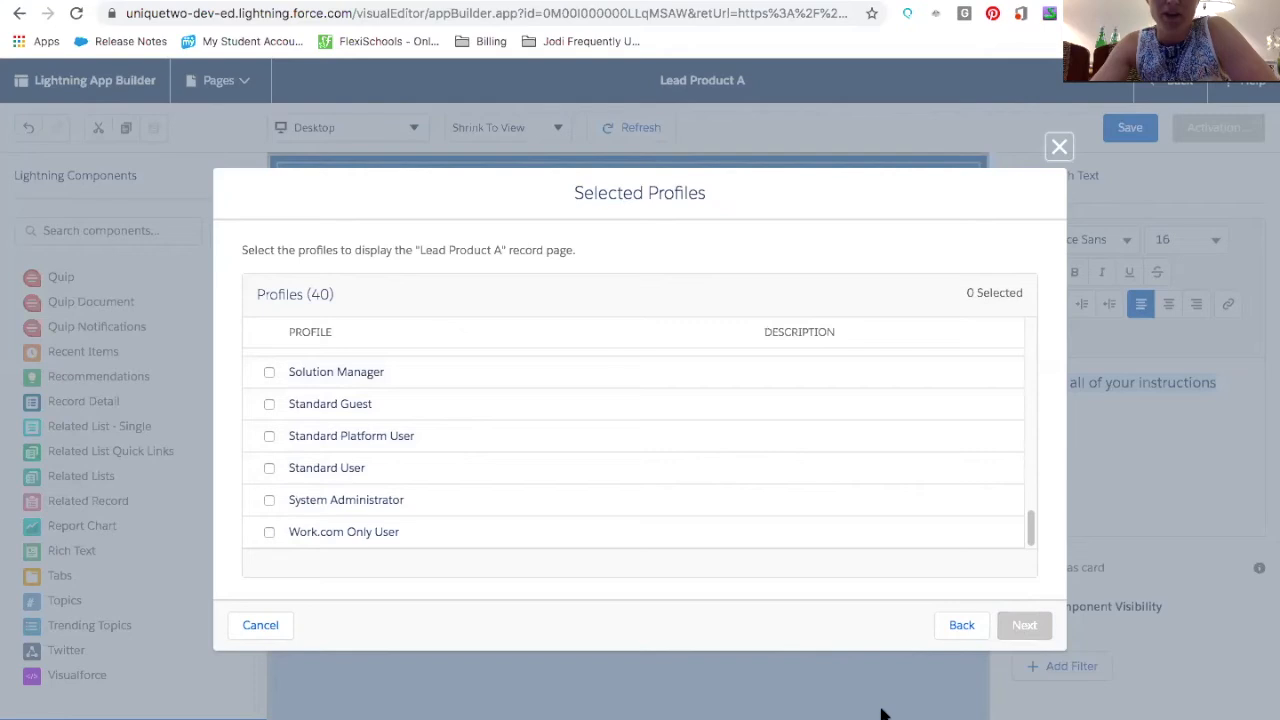
click(262, 625)
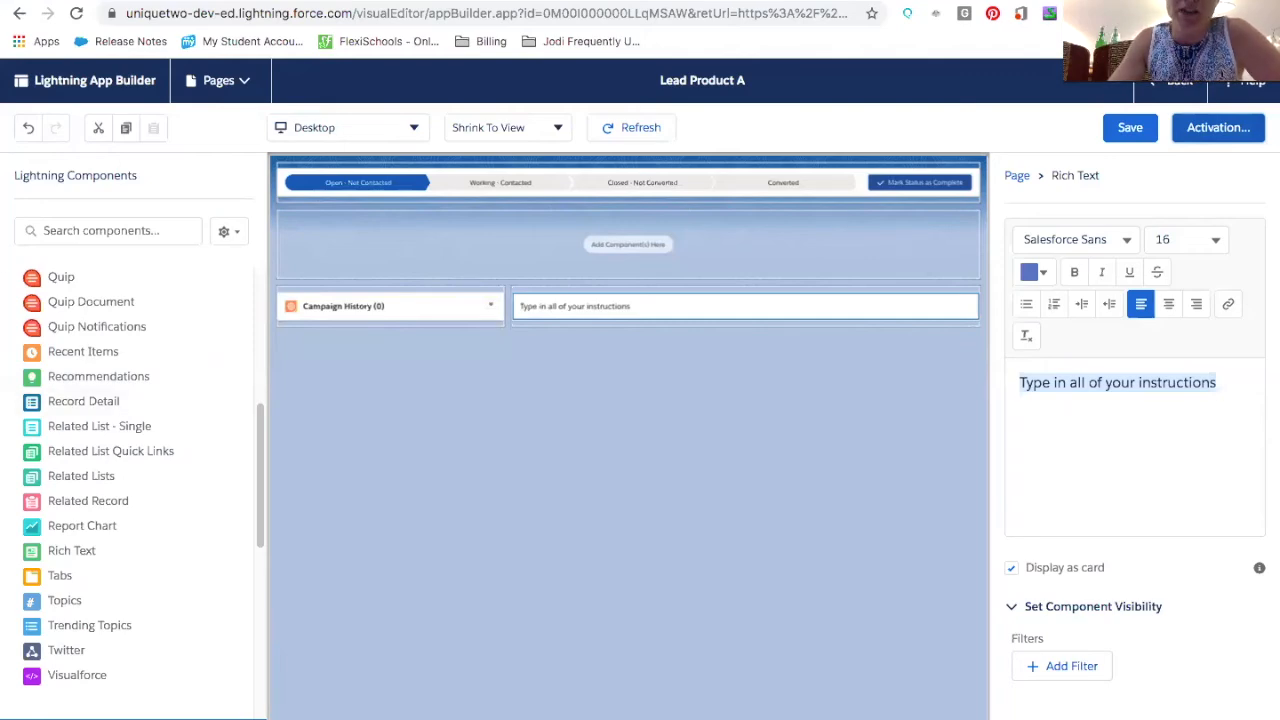
Switch to an open lead record and browse its Log a Call, New Task, New Event and Email activity tabs
click(140, 1)
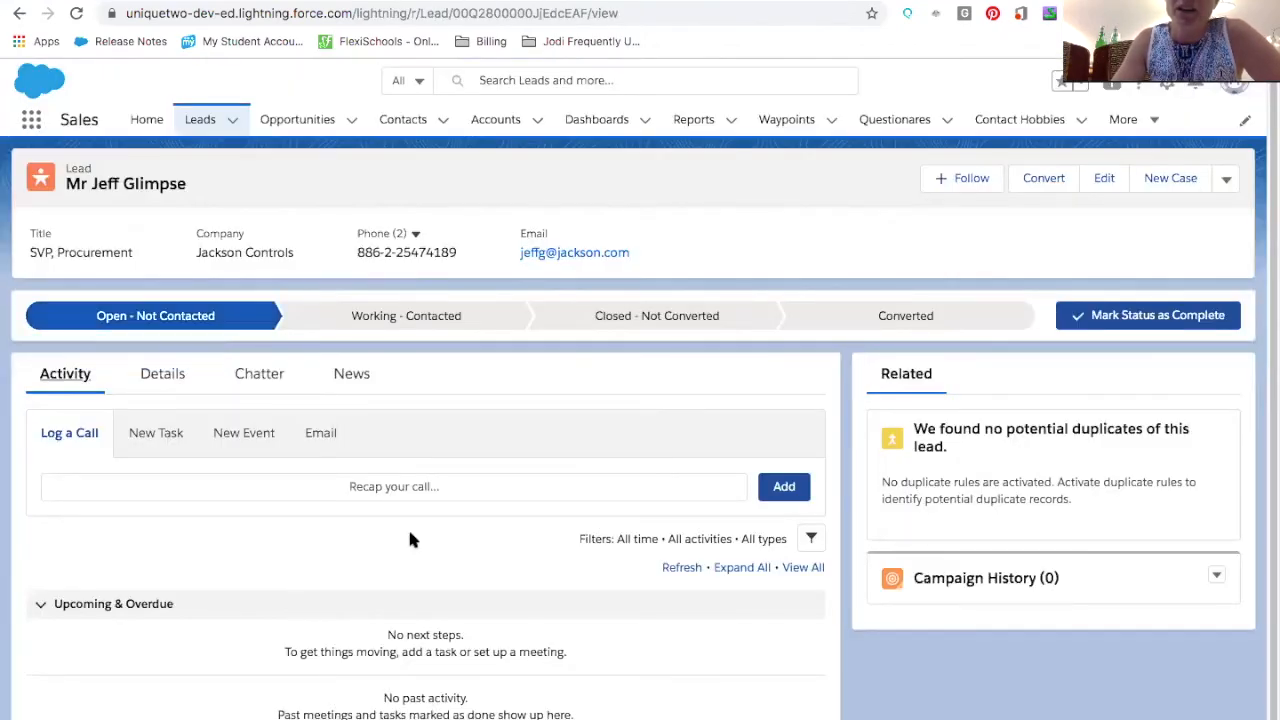
scroll(407, 530, down, 1)
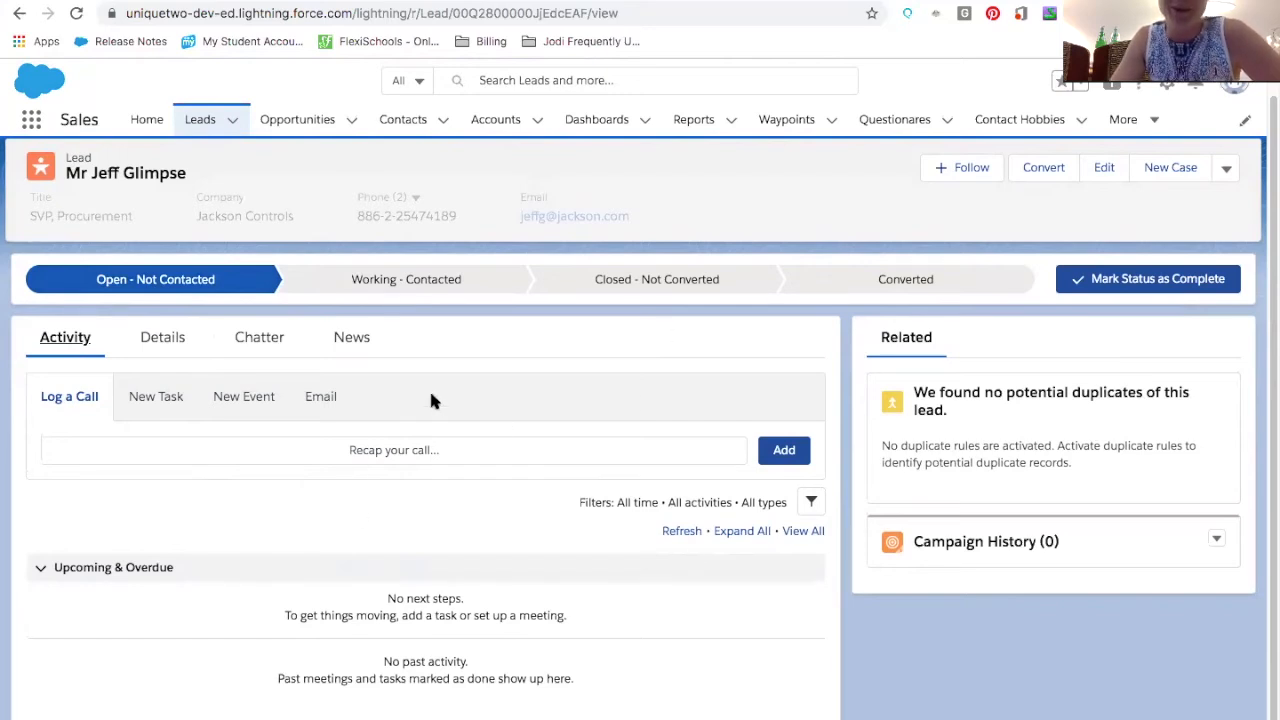
click(70, 398)
click(156, 398)
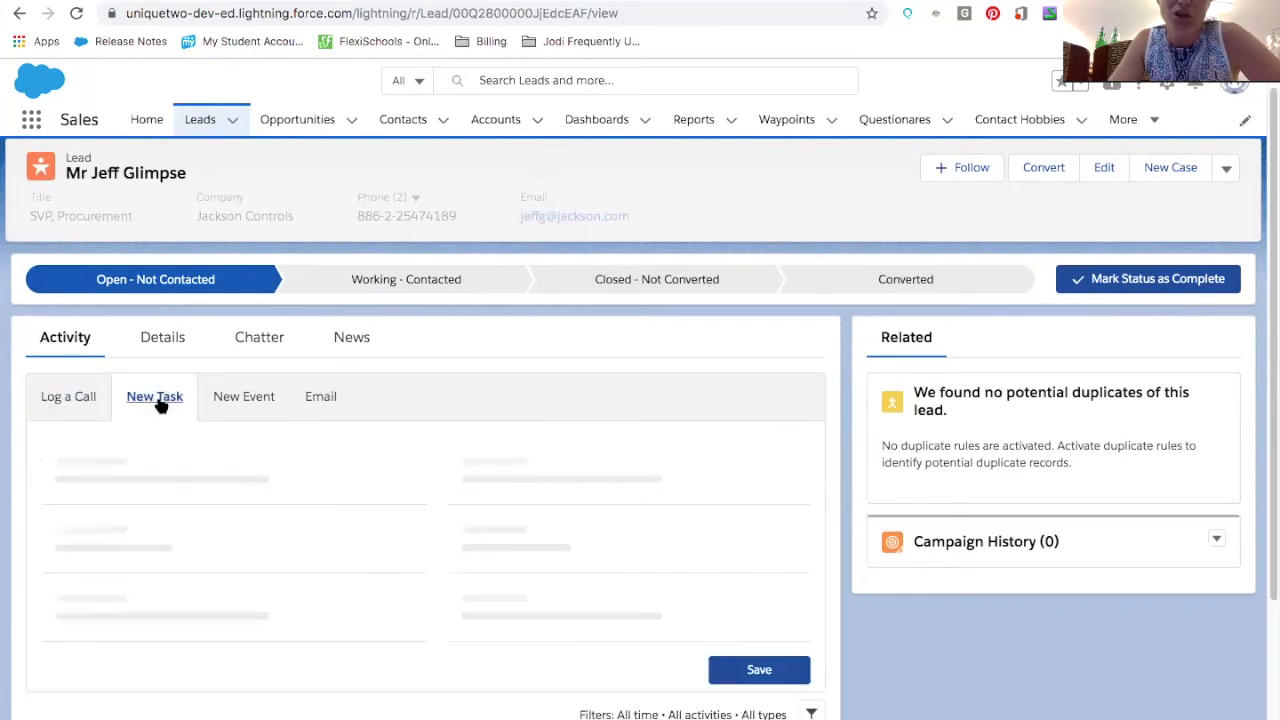
click(229, 406)
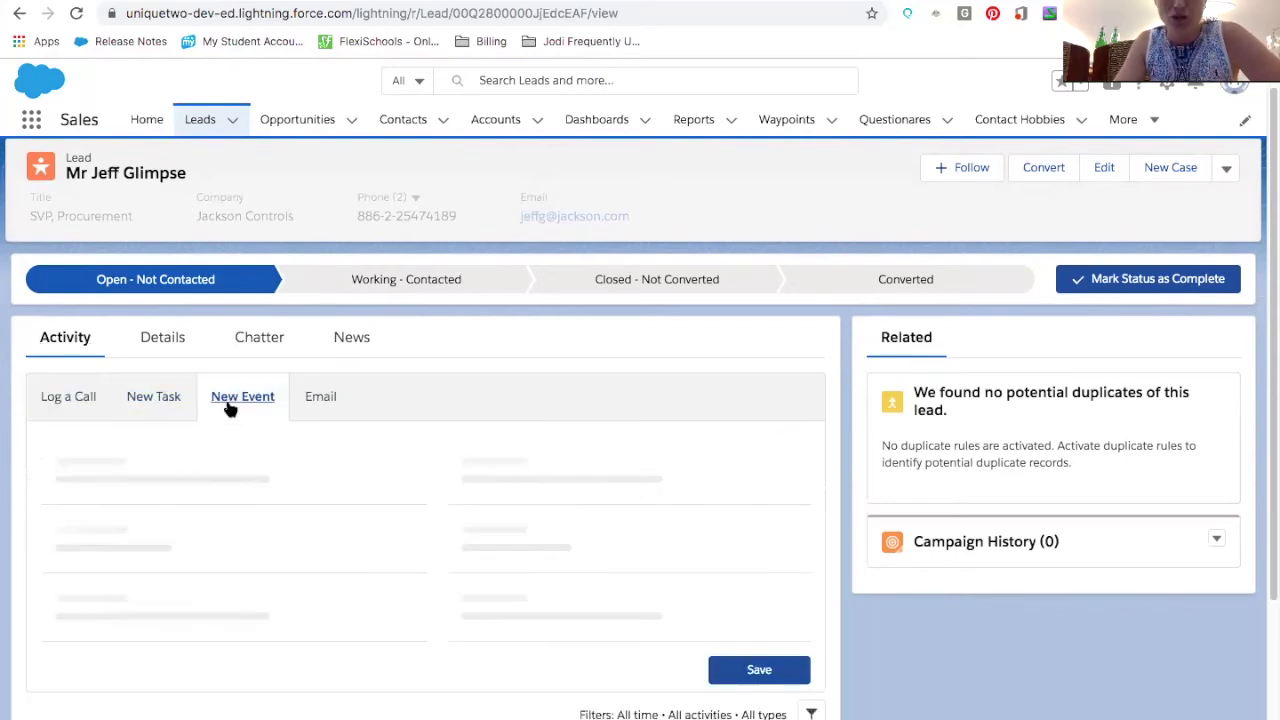
click(320, 399)
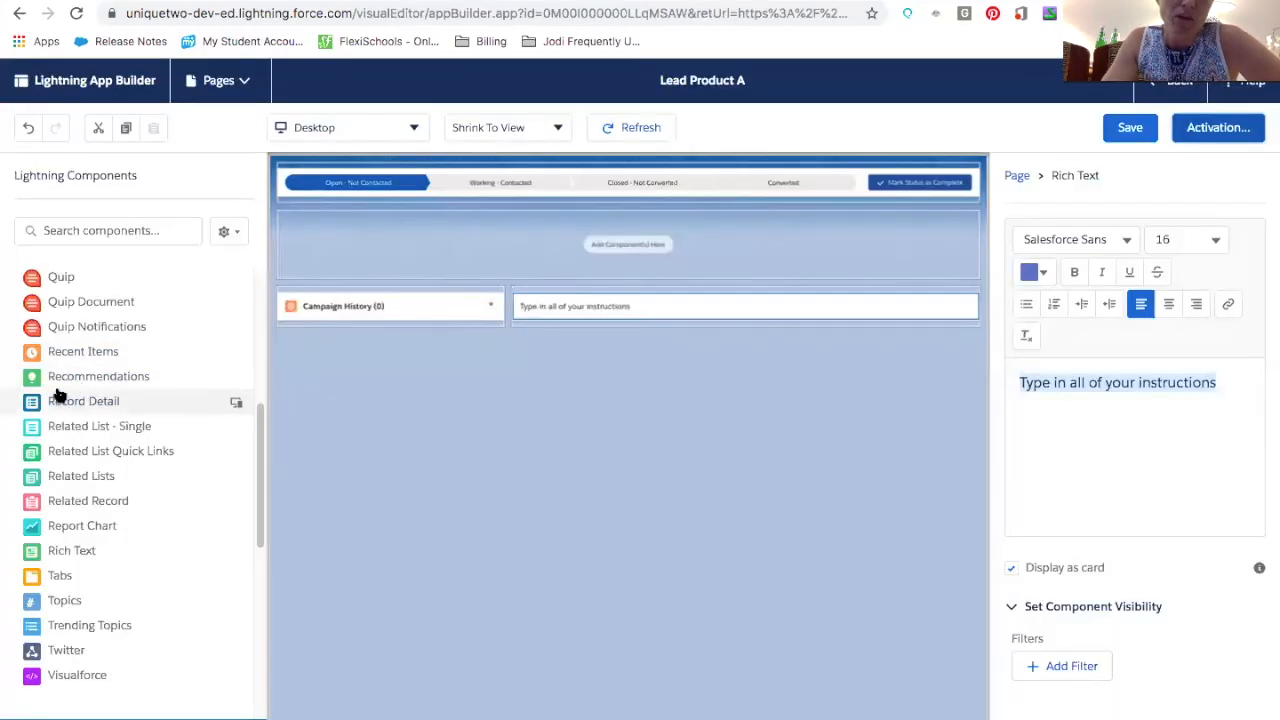
Add a Tabs component to the page just below the path
drag(57, 574, 403, 271)
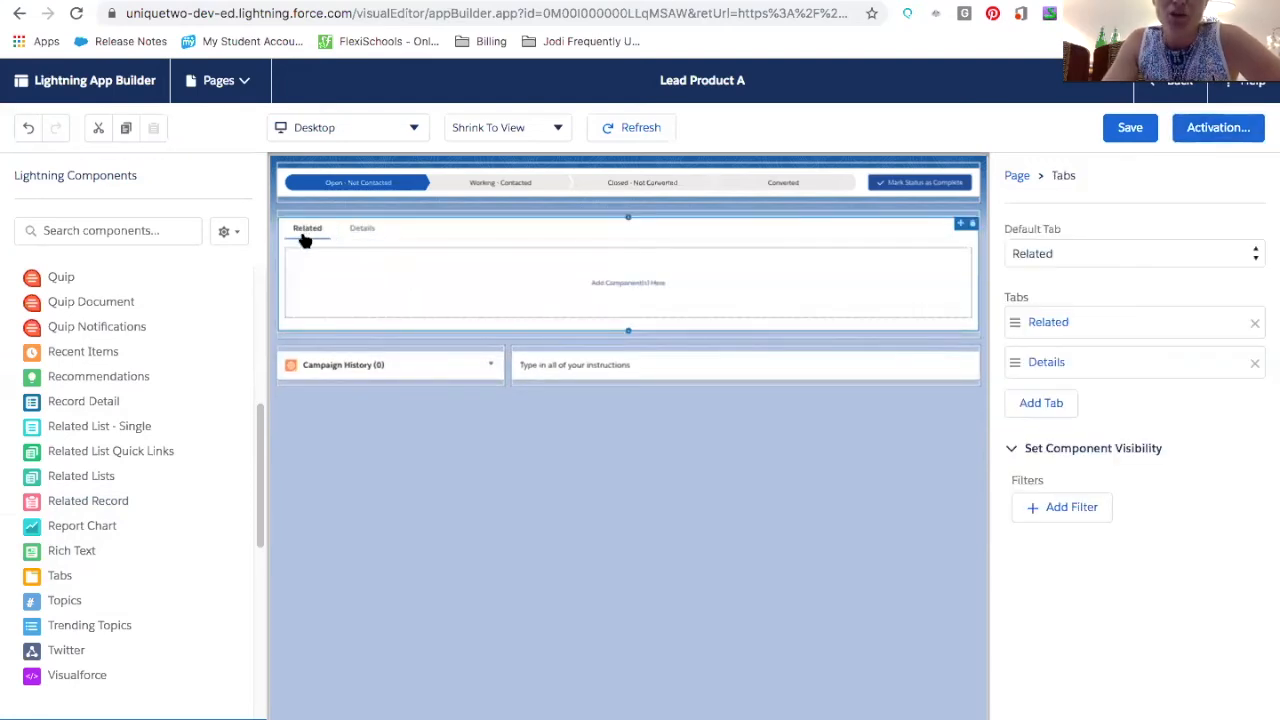
click(371, 232)
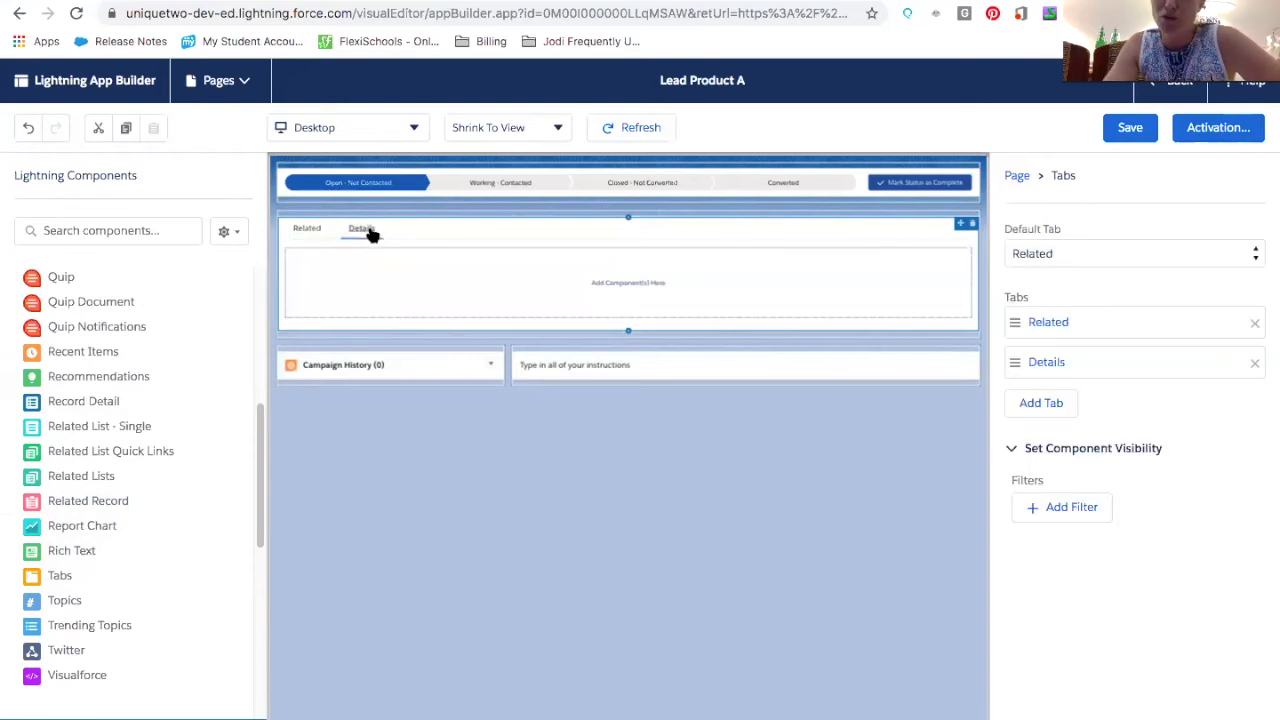
Make Details the default tab and move it above Related in the tab order
click(1042, 258)
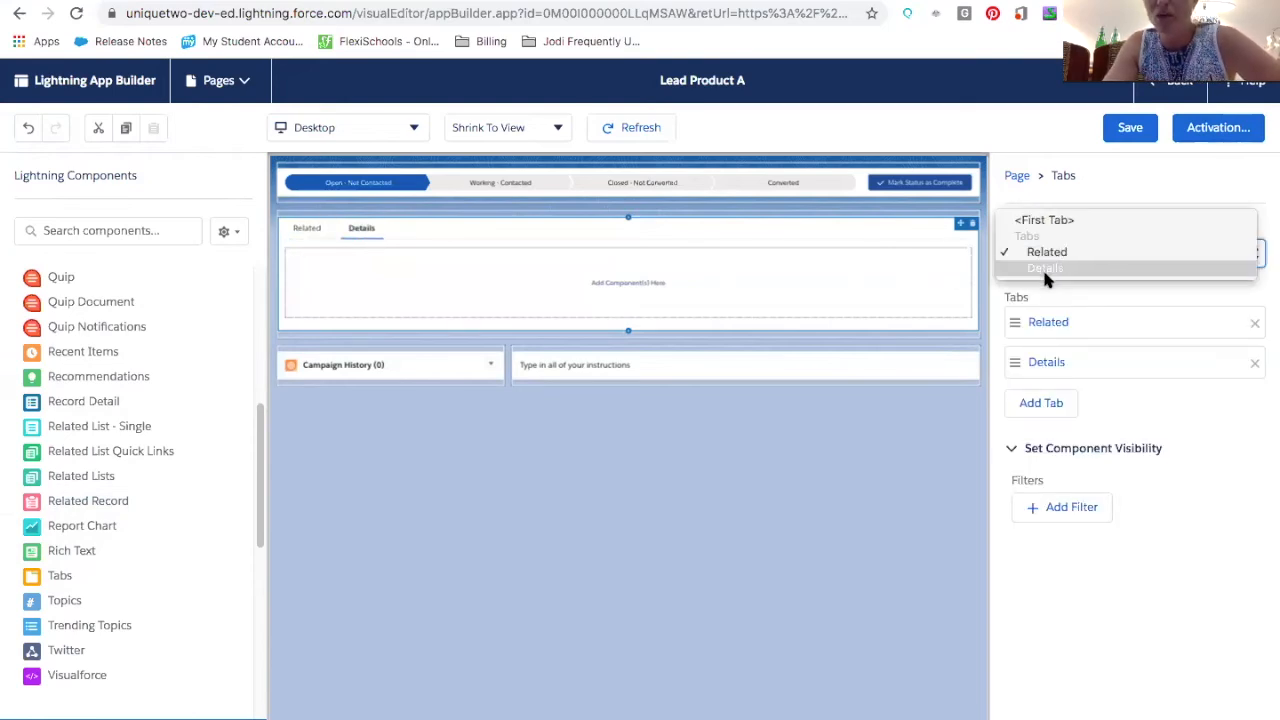
click(1042, 260)
drag(1014, 356, 1022, 318)
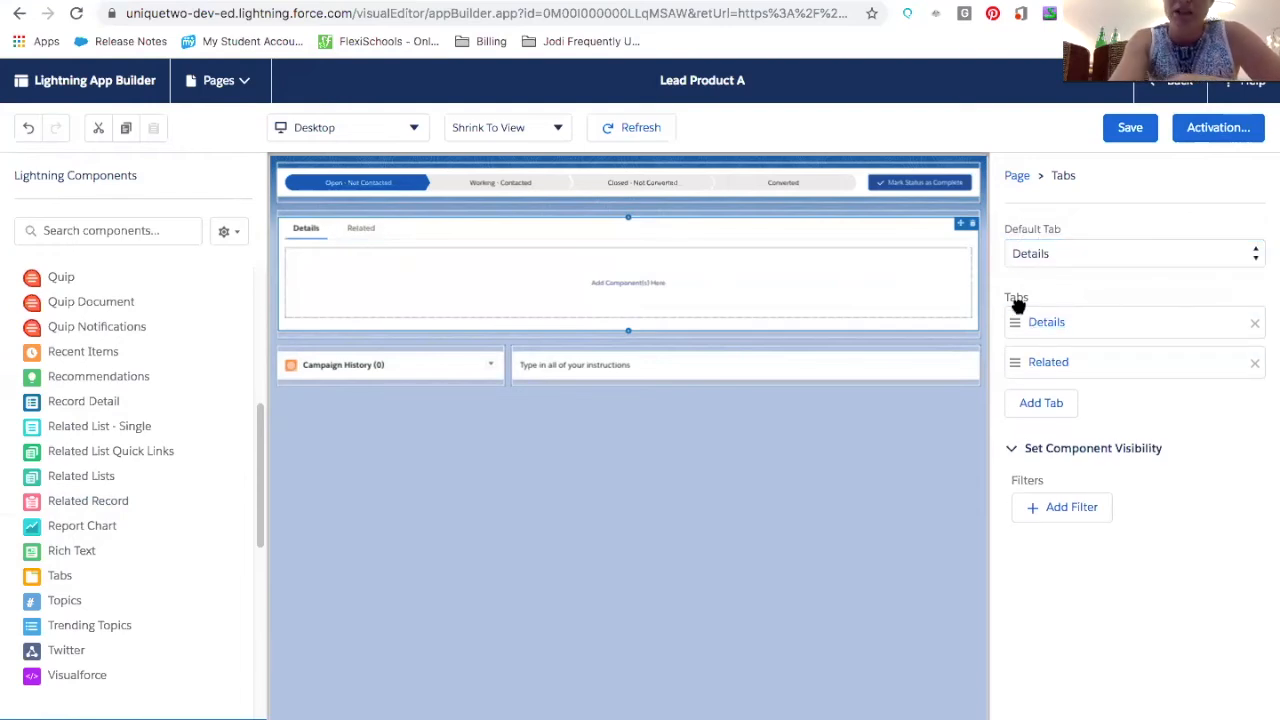
Add a third tab to the Tabs component and label it Tasks
click(1021, 408)
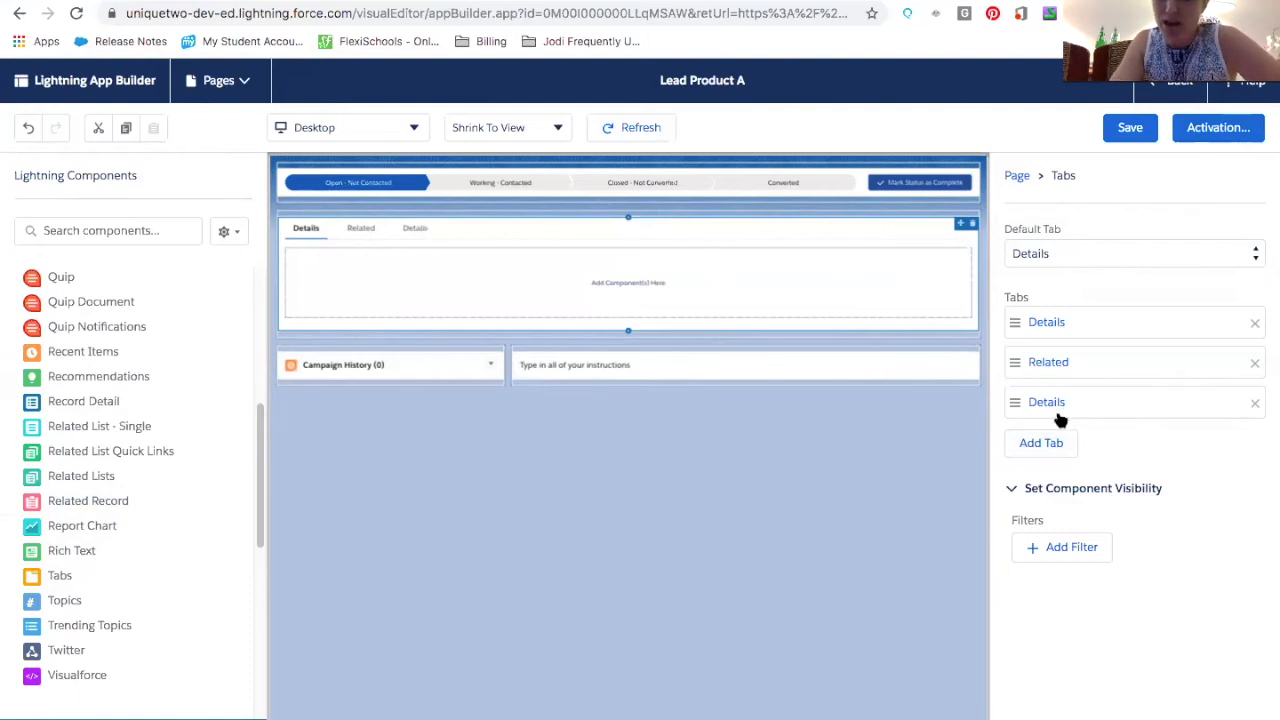
click(1058, 412)
click(914, 424)
scroll(815, 584, down, 1)
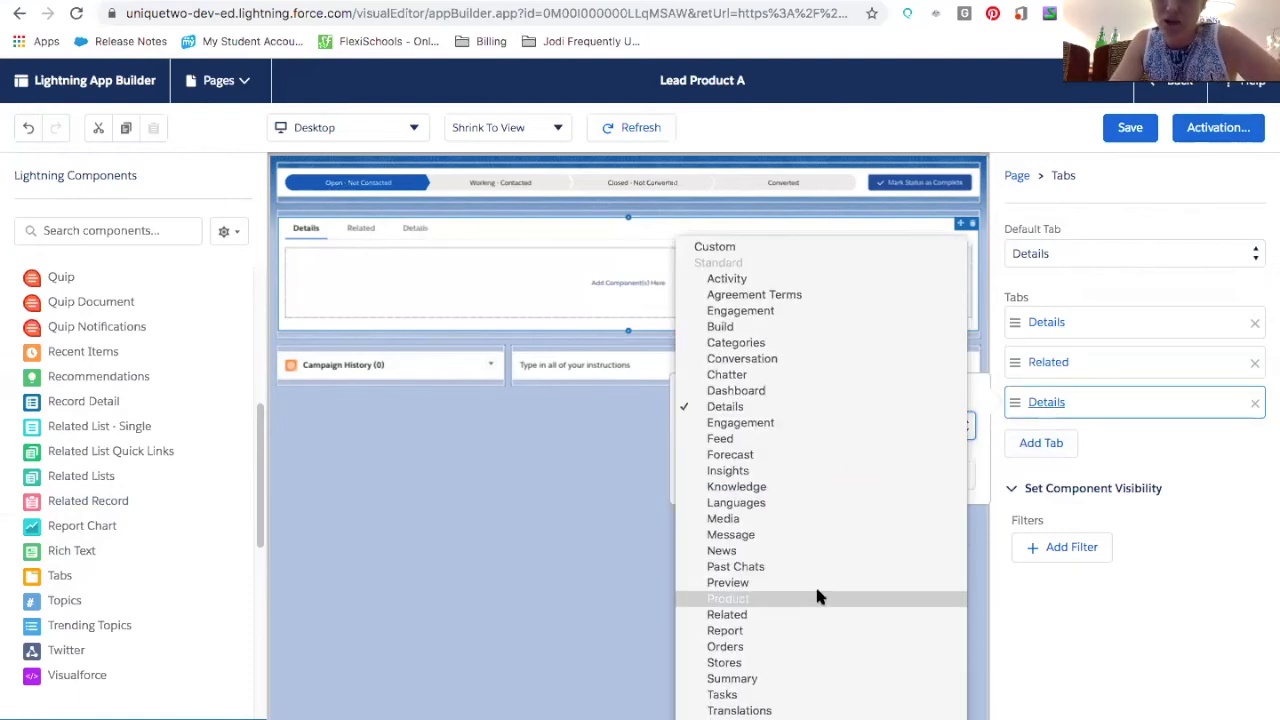
scroll(795, 700, down, 1)
click(792, 697)
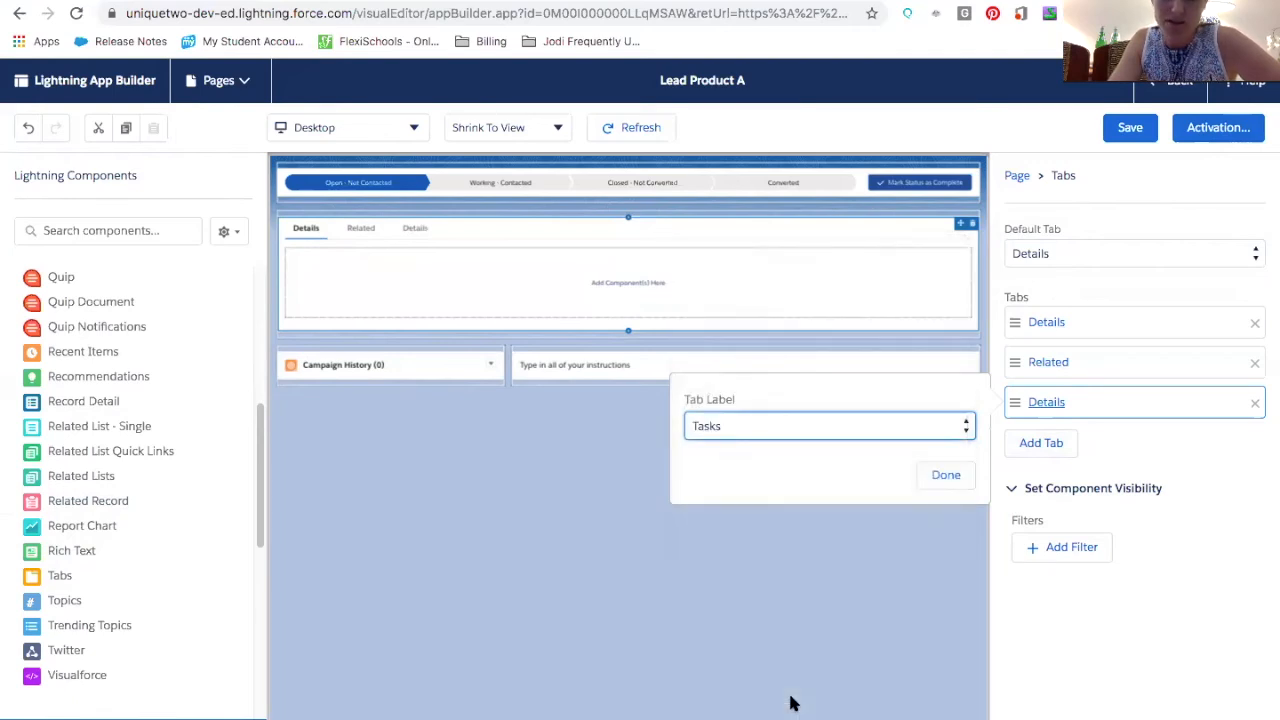
click(921, 475)
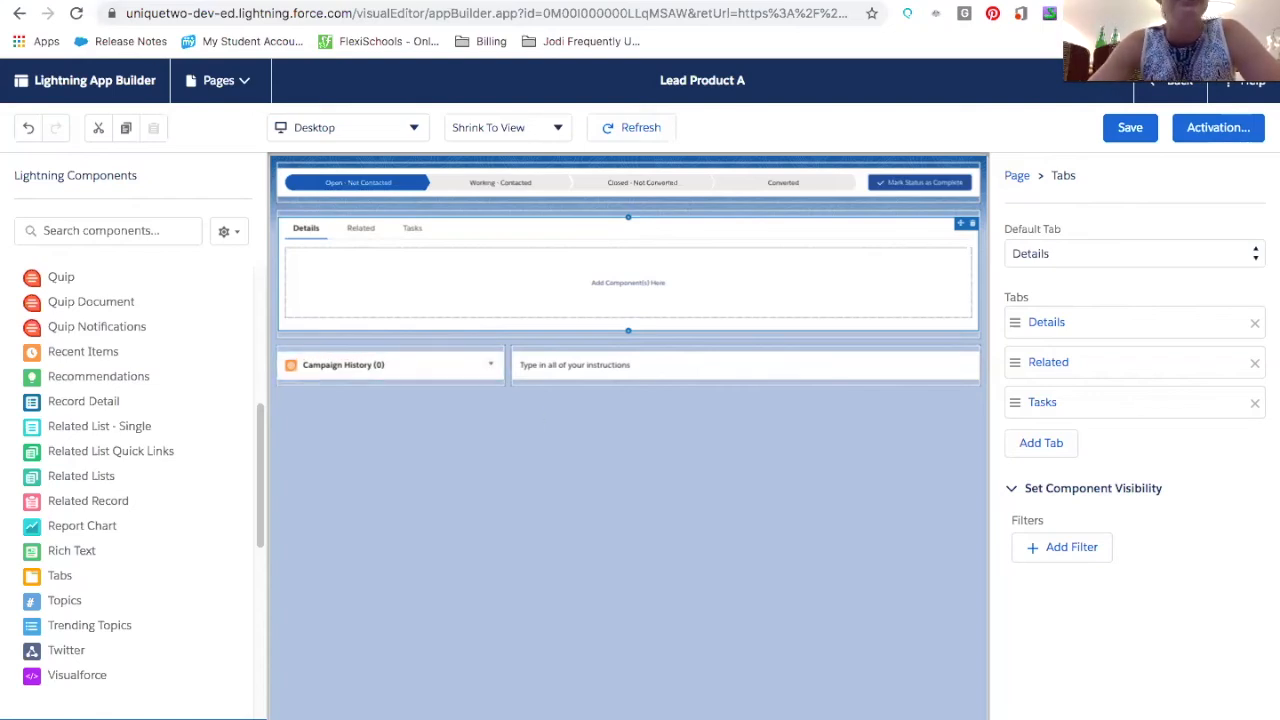
Leave the App Builder and open Rename Tabs and Labels from Setup by searching for label
click(1175, 85)
click(784, 238)
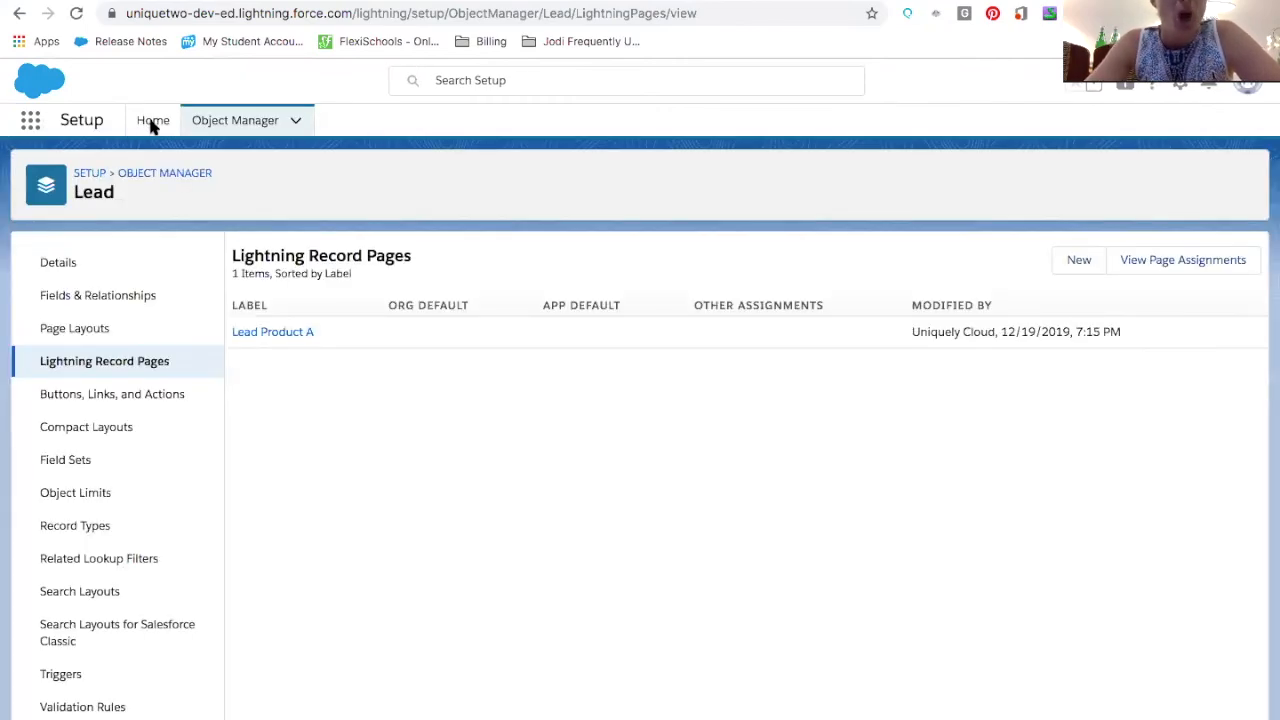
click(152, 122)
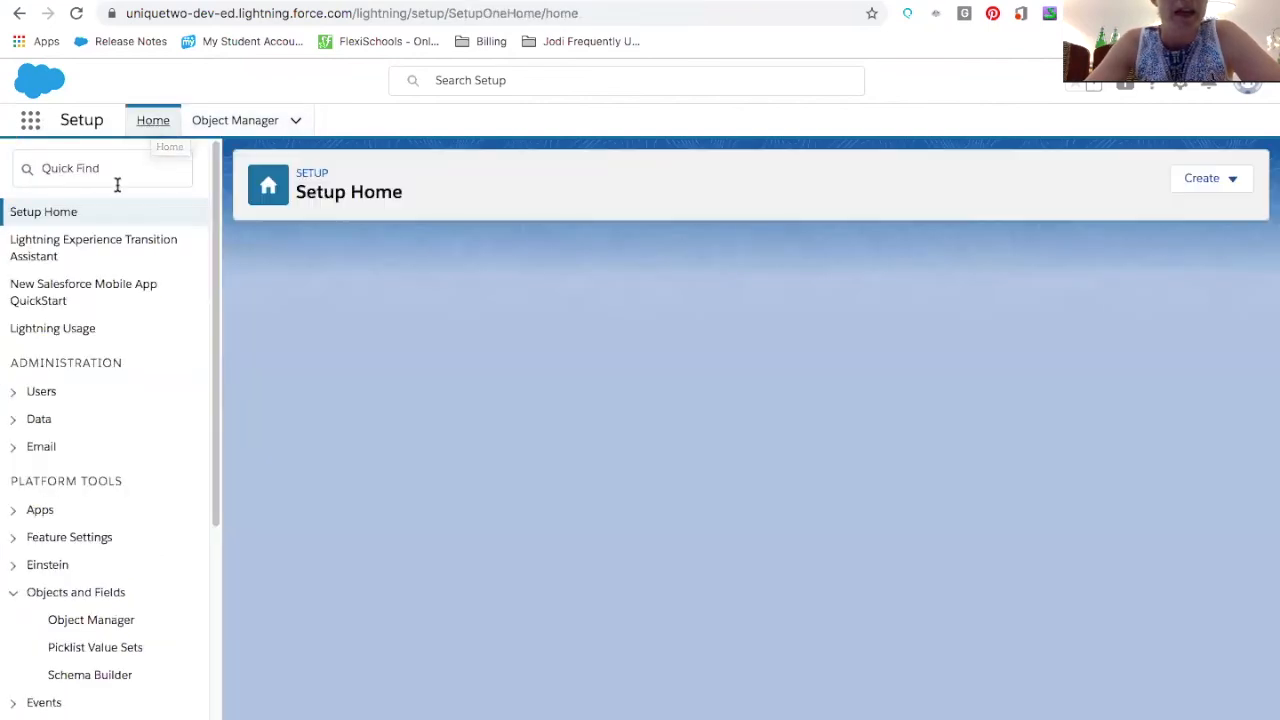
click(117, 182)
text(label)
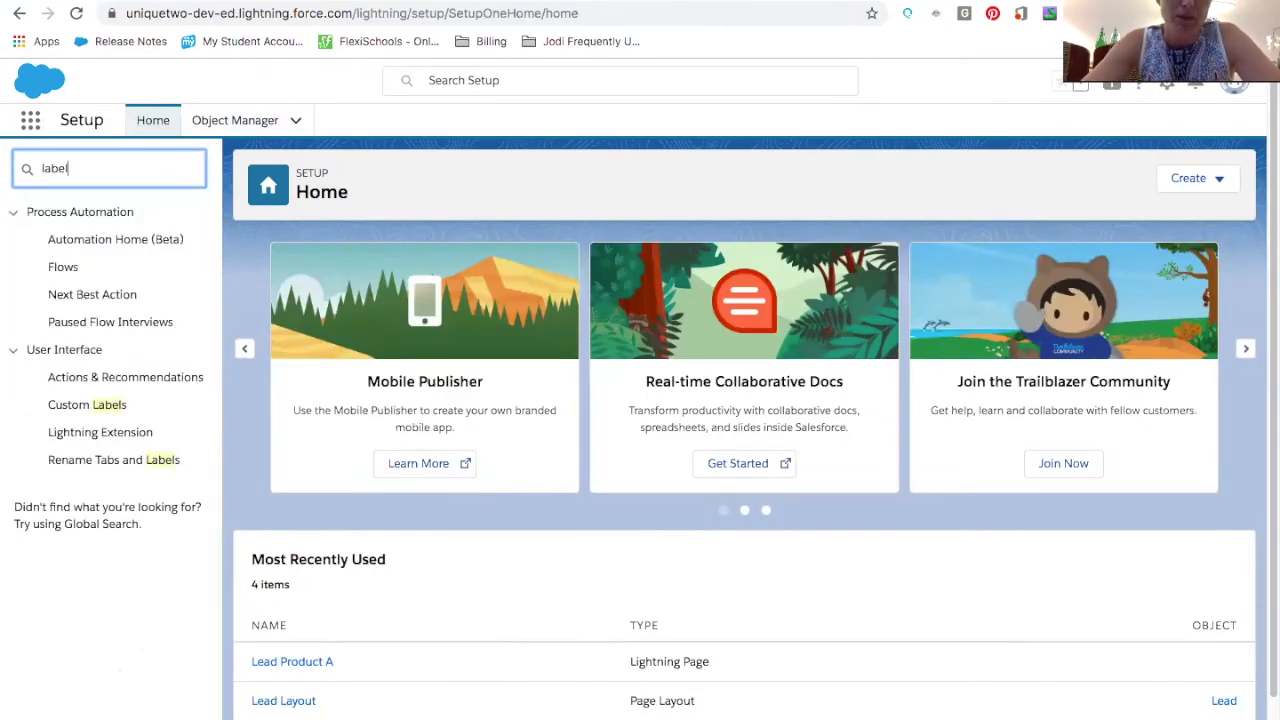
click(97, 466)
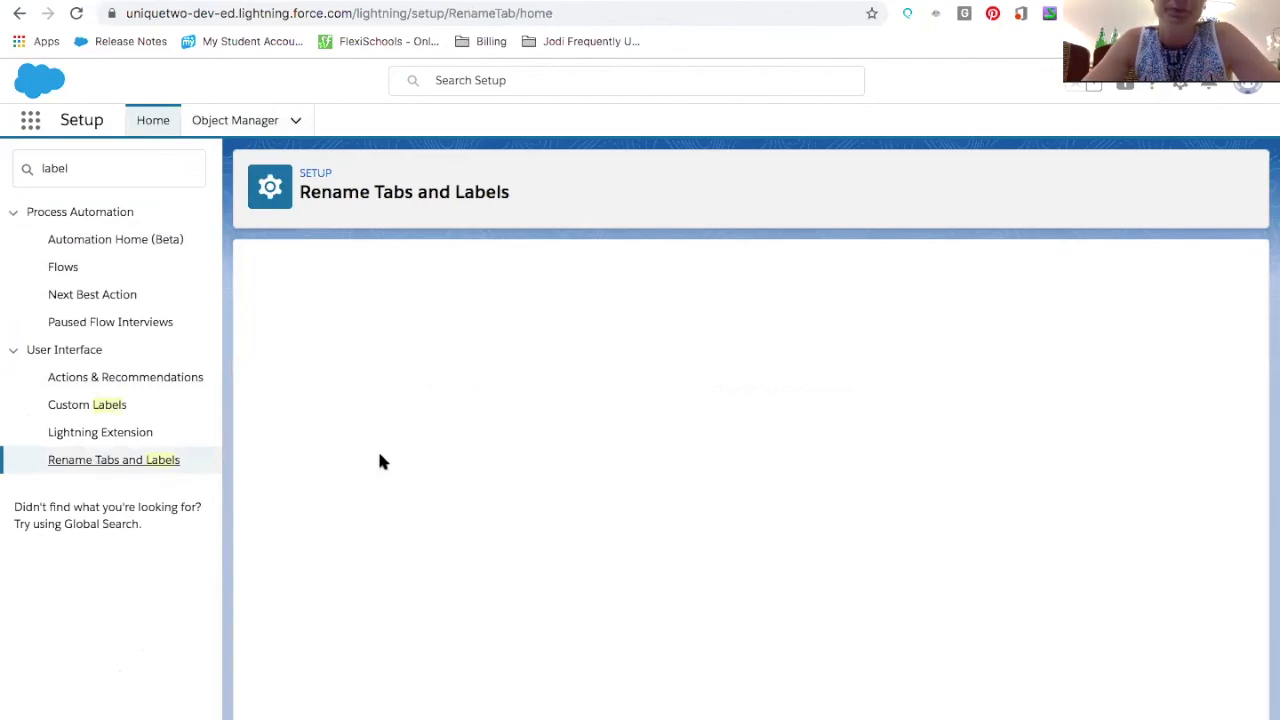
Open the Leads tab for renaming and continue to the field labels step
scroll(380, 461, down, 10)
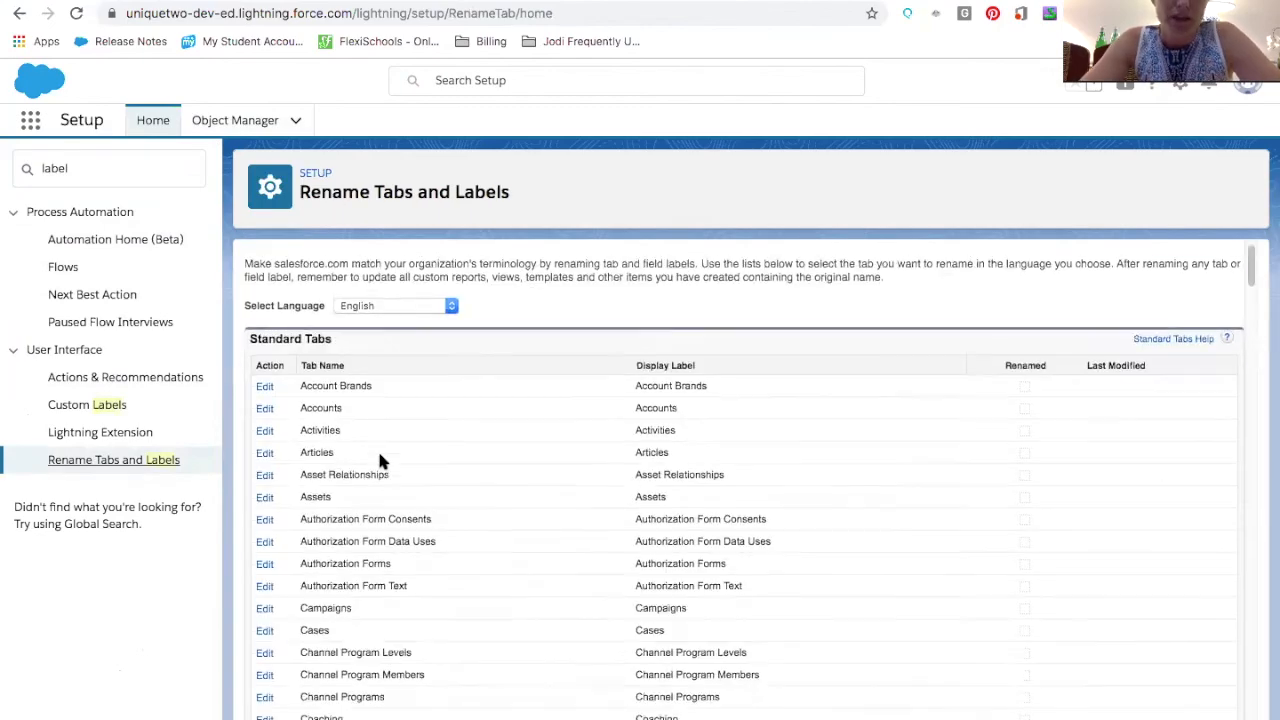
scroll(380, 453, down, 4)
scroll(317, 349, up, 1)
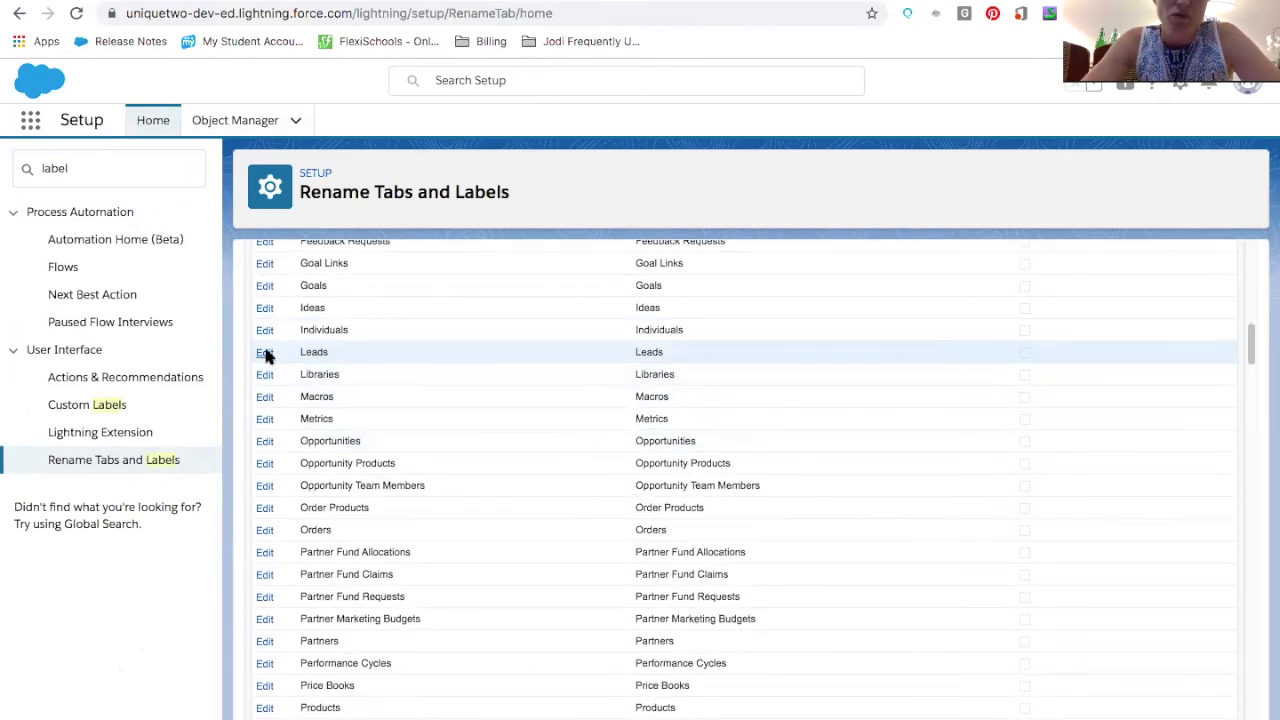
click(266, 354)
drag(494, 447, 363, 443)
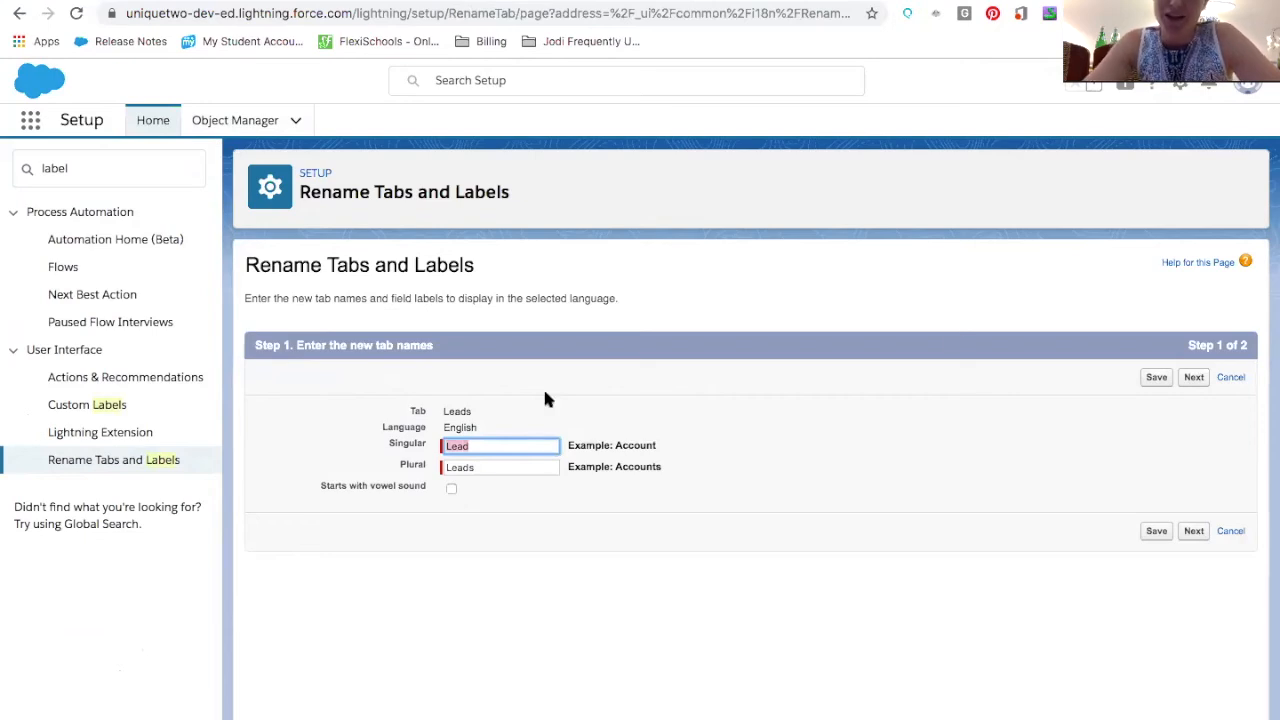
click(1193, 377)
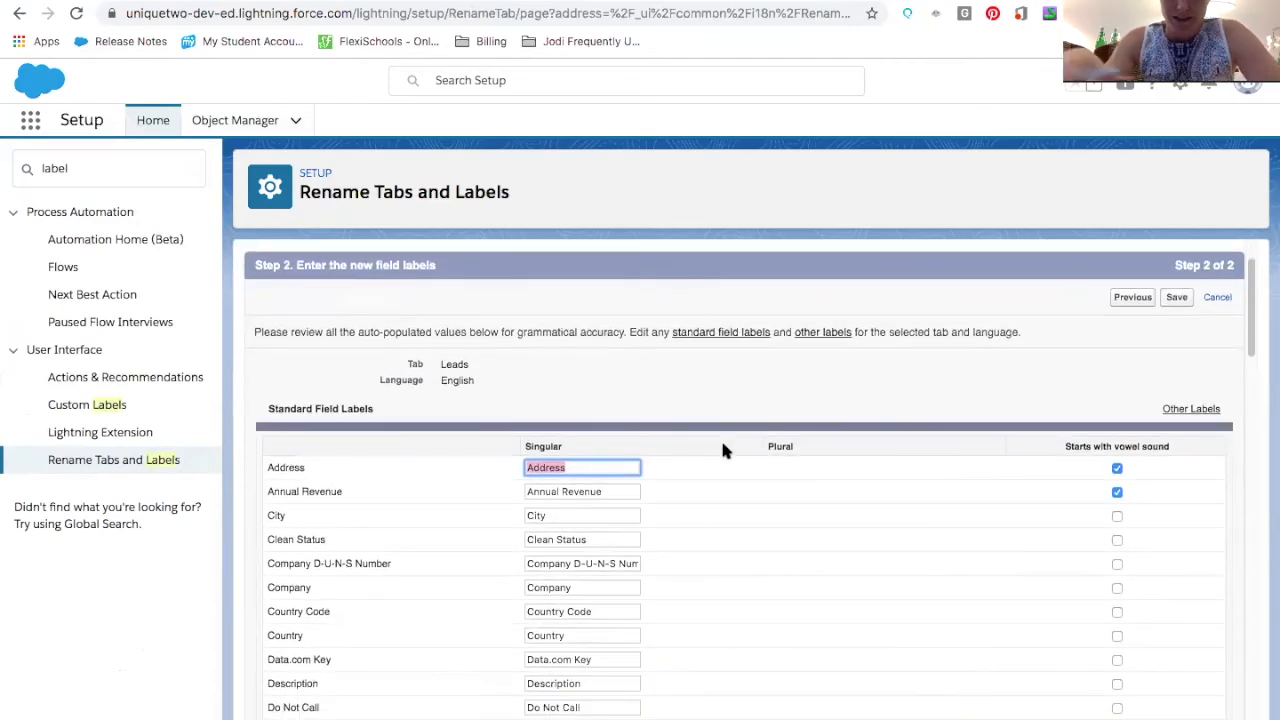
Review the Lead standard field labels and other labels available for renaming
scroll(720, 437, down, 1)
scroll(643, 567, down, 6)
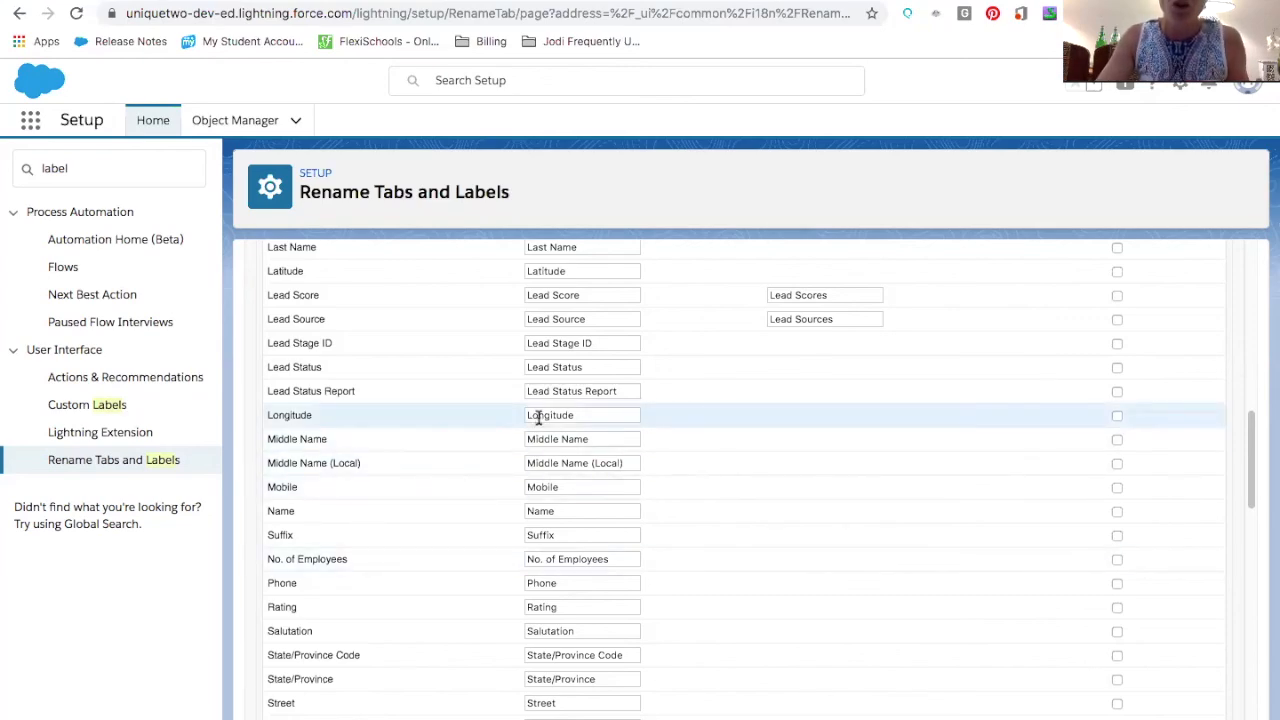
scroll(530, 428, down, 3)
scroll(530, 428, down, 10)
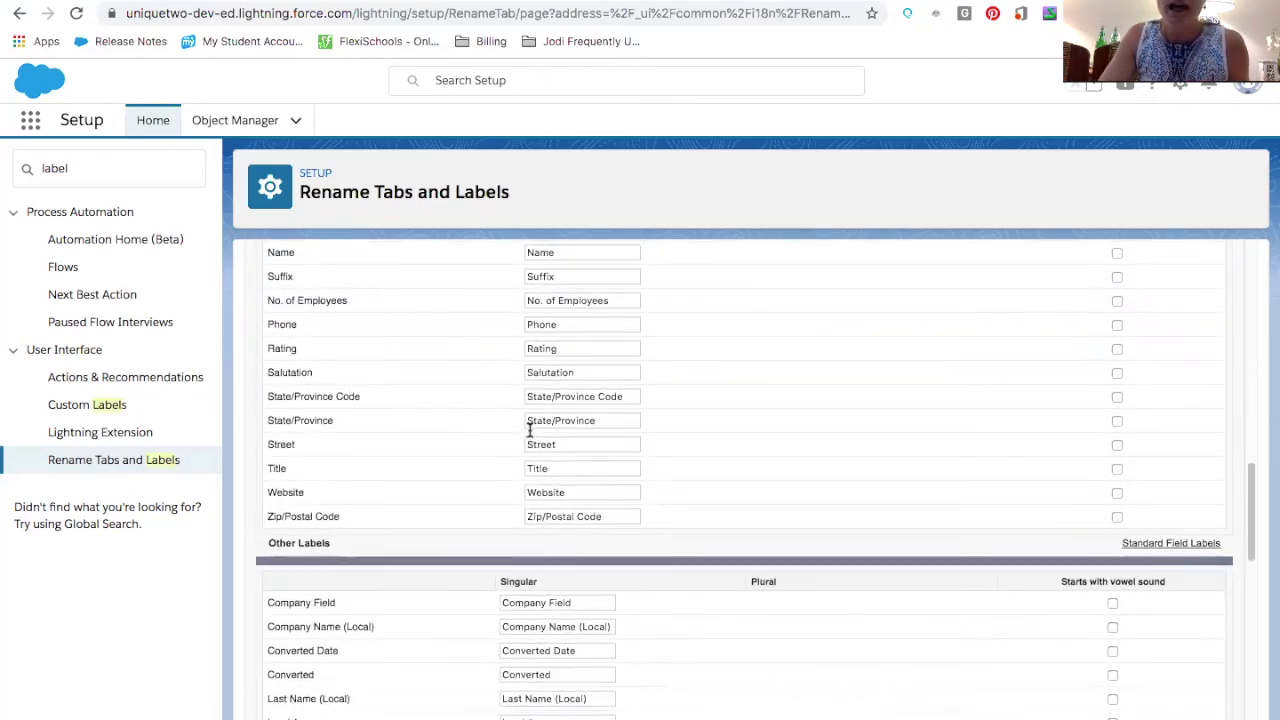
scroll(530, 428, up, 10)
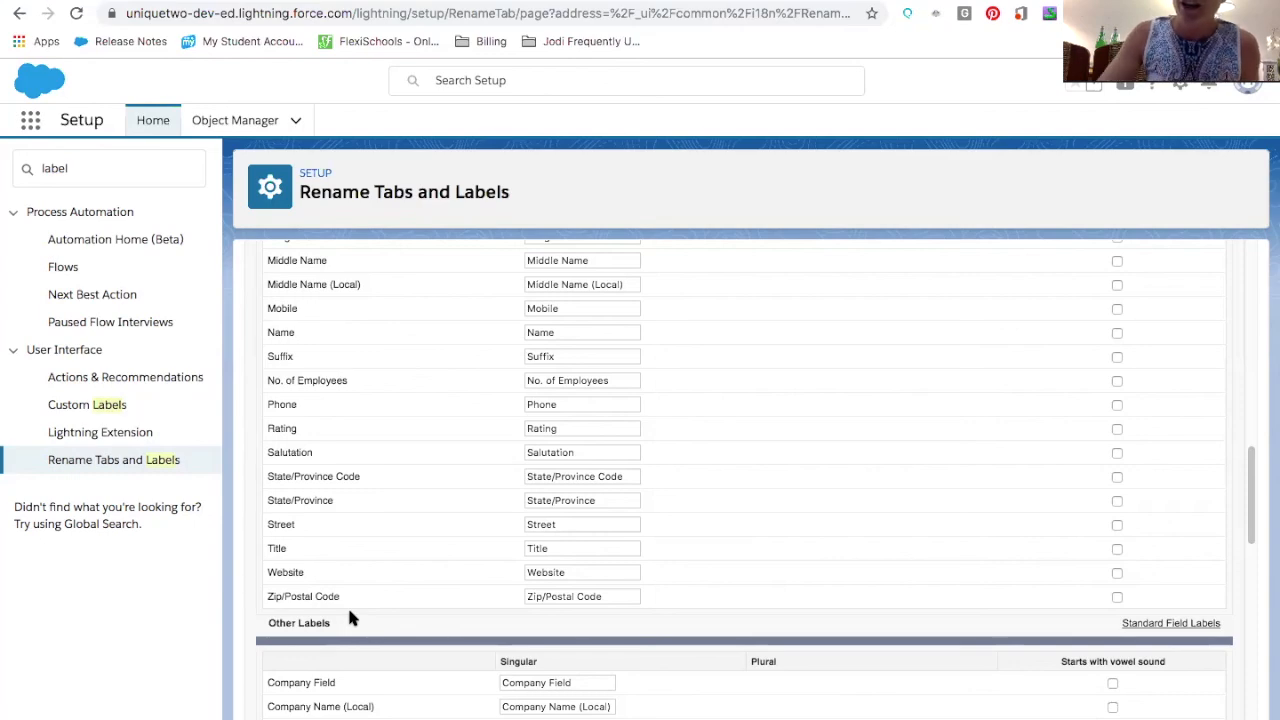
scroll(527, 498, up, 9)
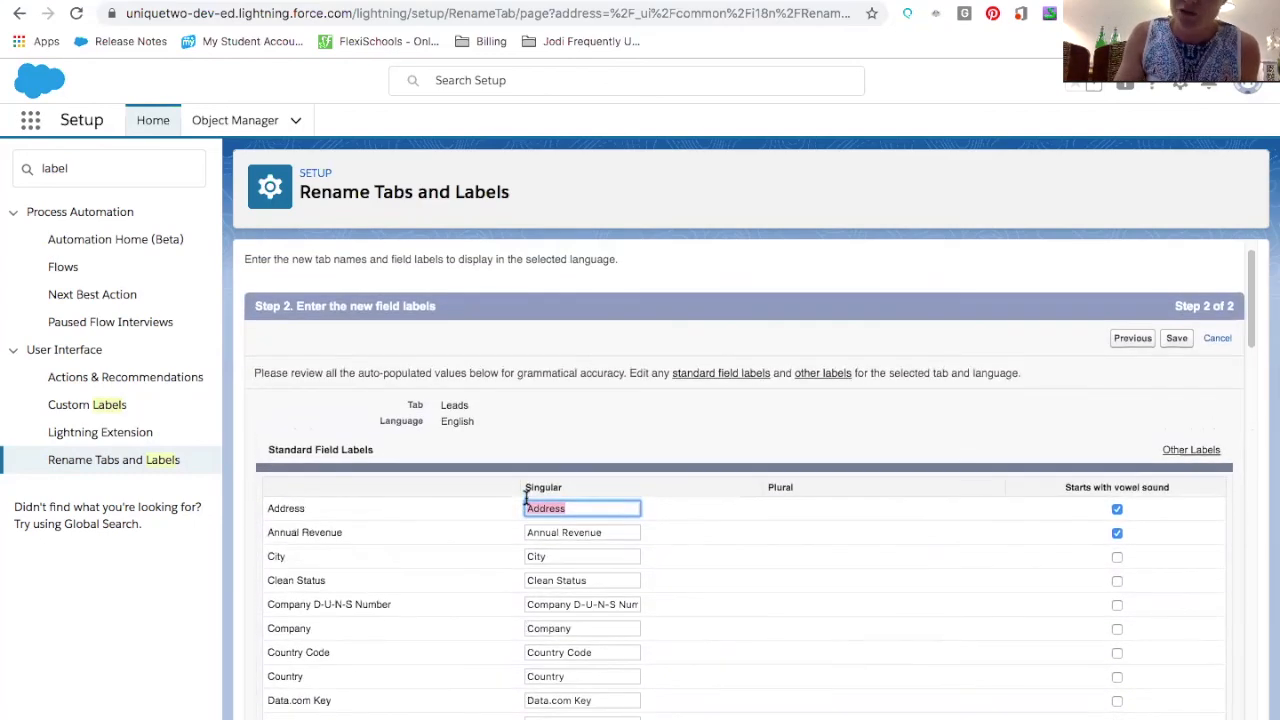
scroll(526, 498, down, 15)
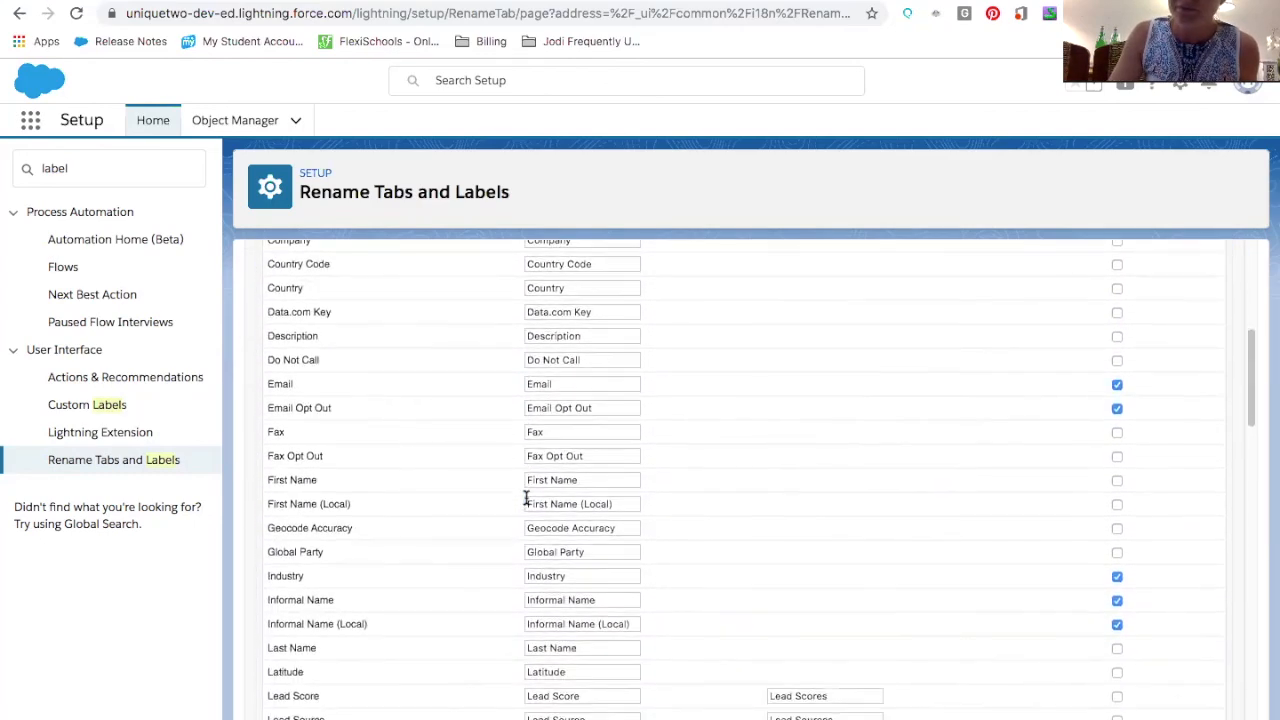
scroll(526, 498, down, 5)
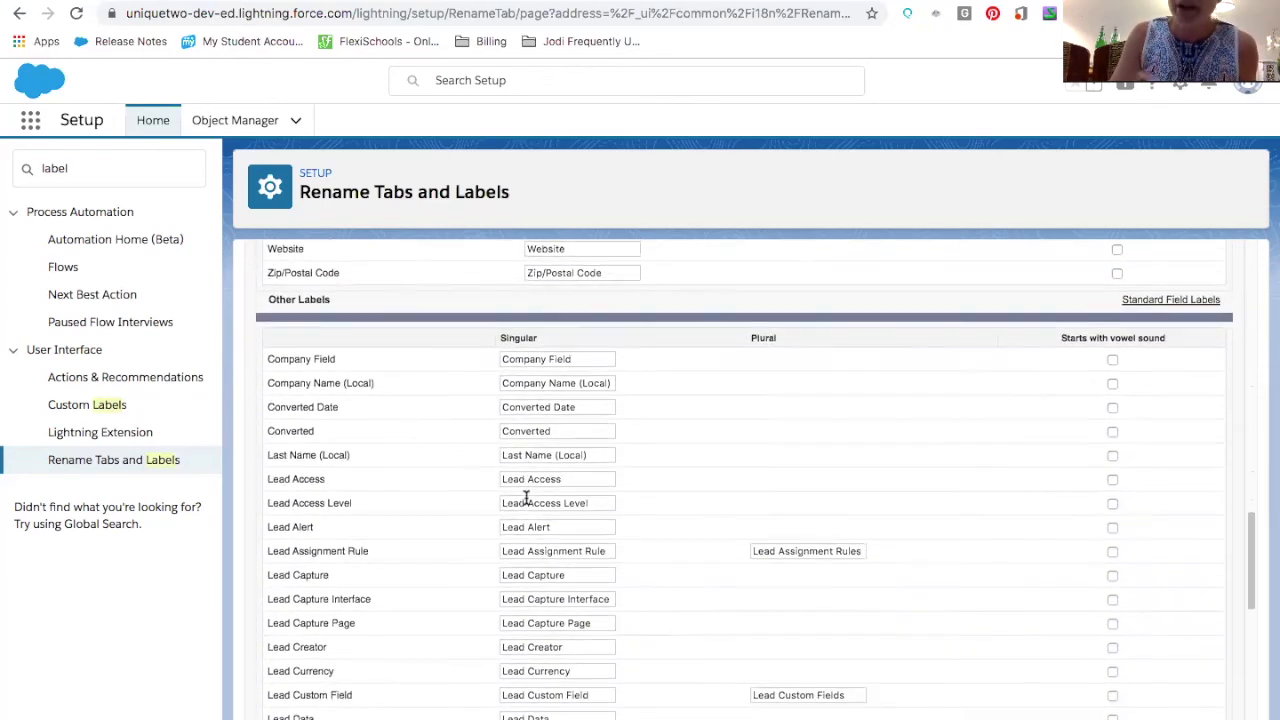